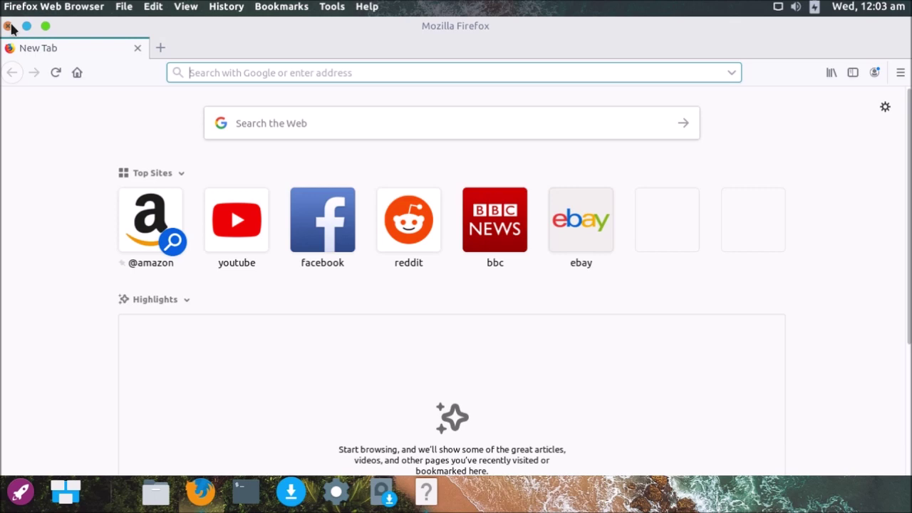
# Close the Firefox window and the Welcome to Enso window.
pyautogui.click(8, 26)
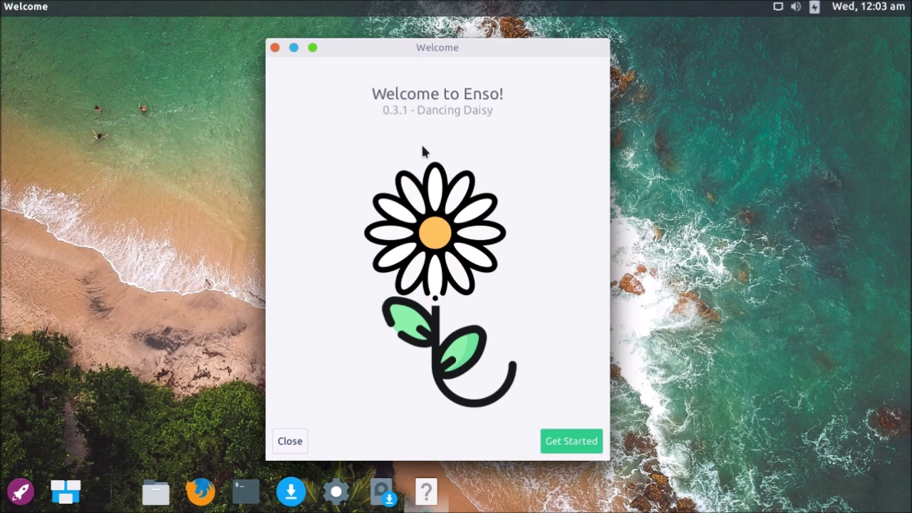
pyautogui.click(275, 47)
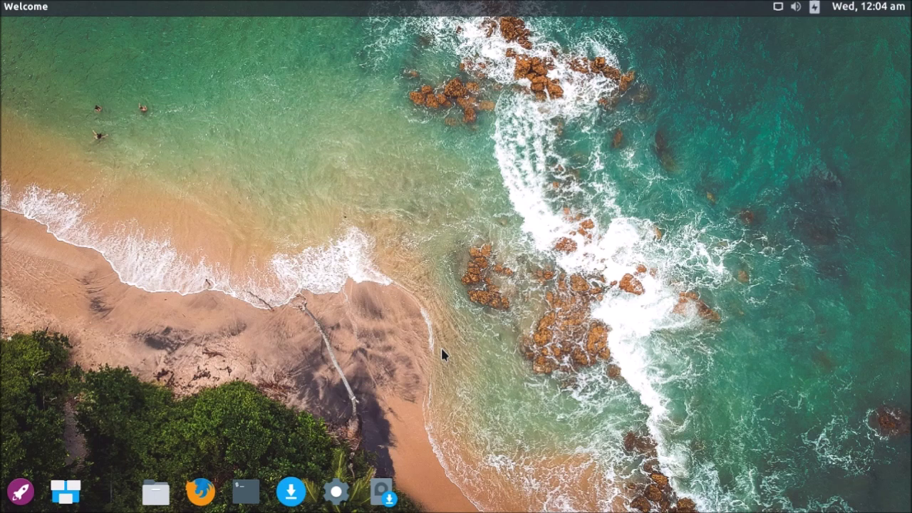
# Look through the application launcher's categories, such as Games, Graphics, Internet, Office and Sound & Video, ending on Accessories.
pyautogui.click(21, 493)
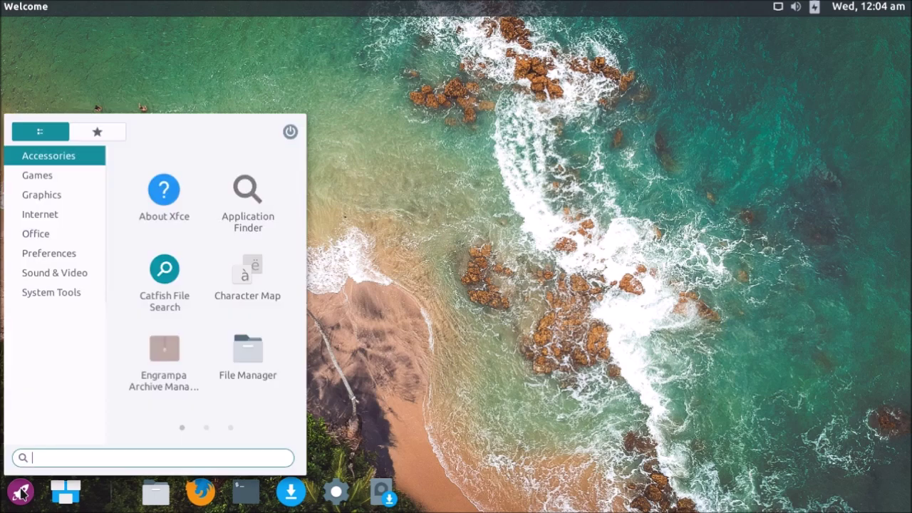
pyautogui.click(604, 360)
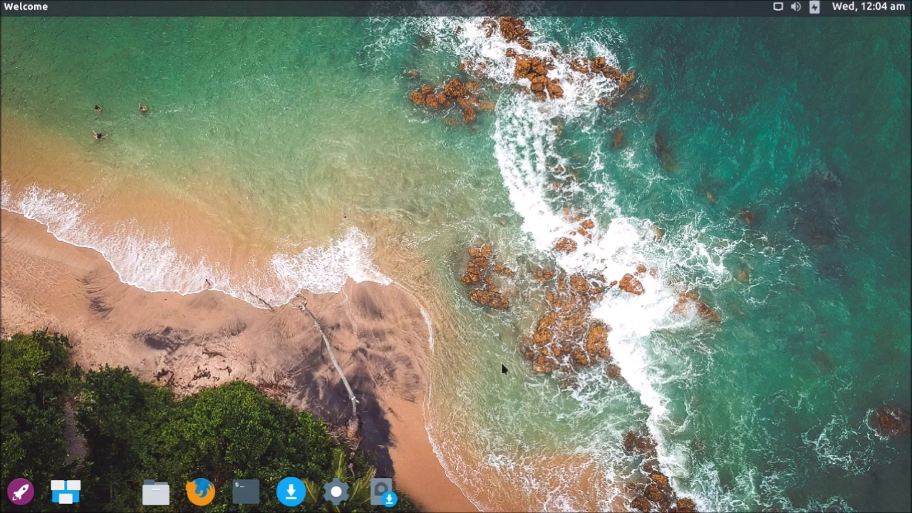
pyautogui.click(21, 492)
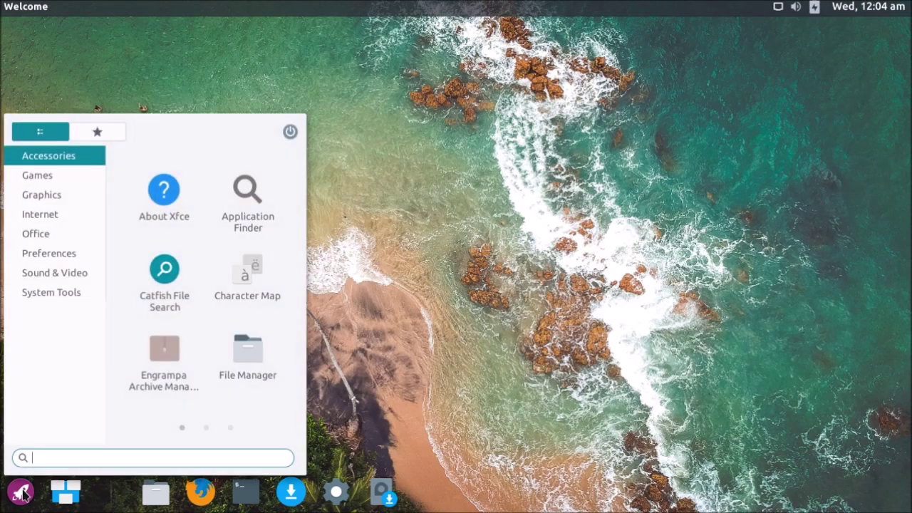
pyautogui.click(47, 132)
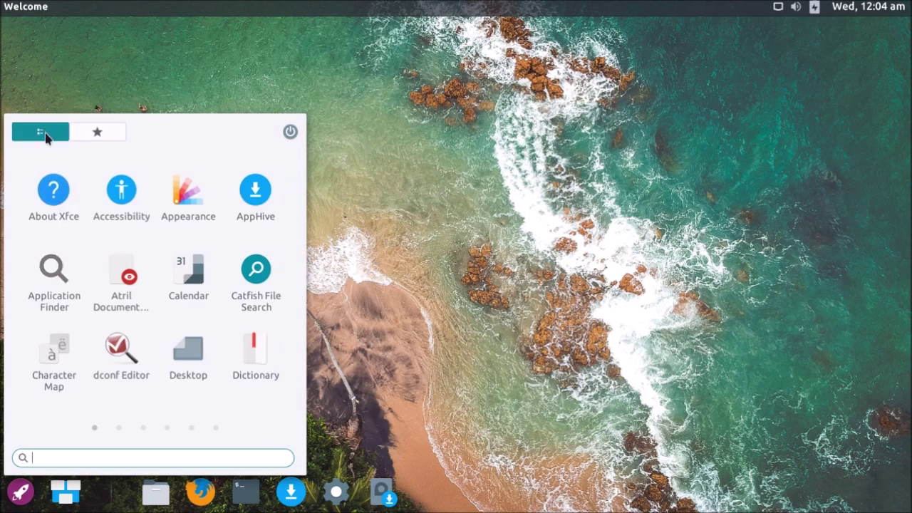
pyautogui.click(47, 136)
pyautogui.click(45, 185)
pyautogui.click(45, 194)
pyautogui.click(45, 234)
pyautogui.click(45, 275)
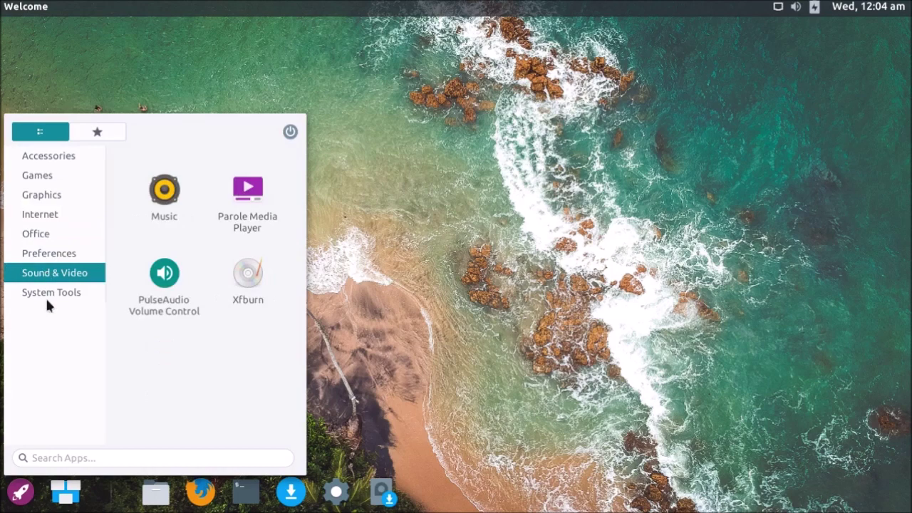
pyautogui.click(43, 232)
pyautogui.click(41, 213)
pyautogui.click(39, 176)
pyautogui.click(57, 153)
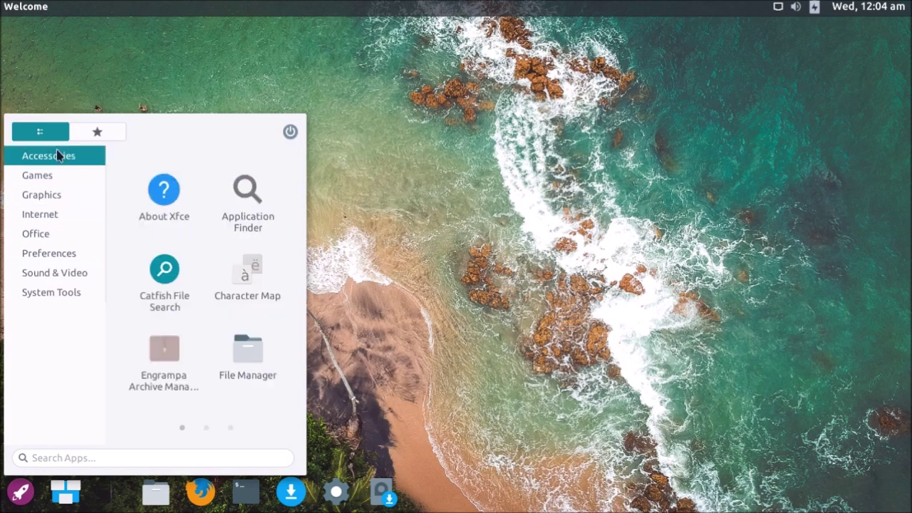
# Show all applications without categories, view the About Xfce information and close its window.
pyautogui.click(40, 135)
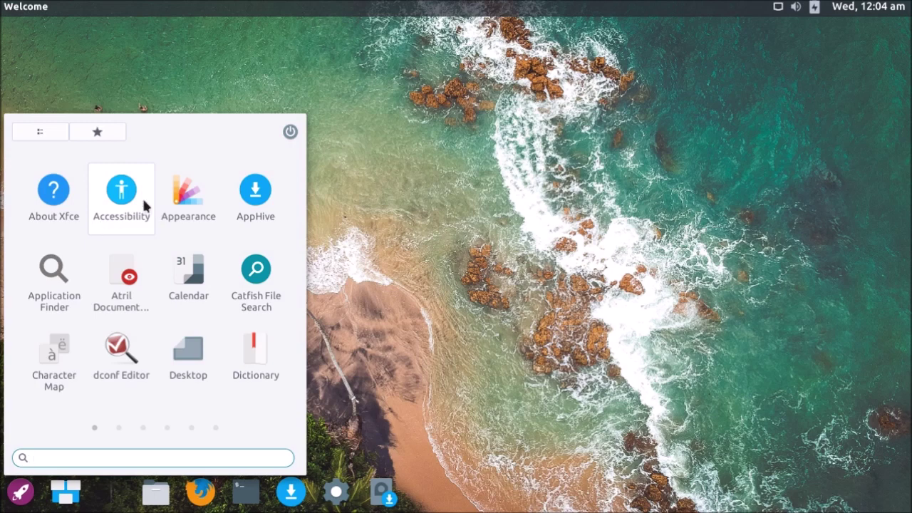
pyautogui.click(59, 221)
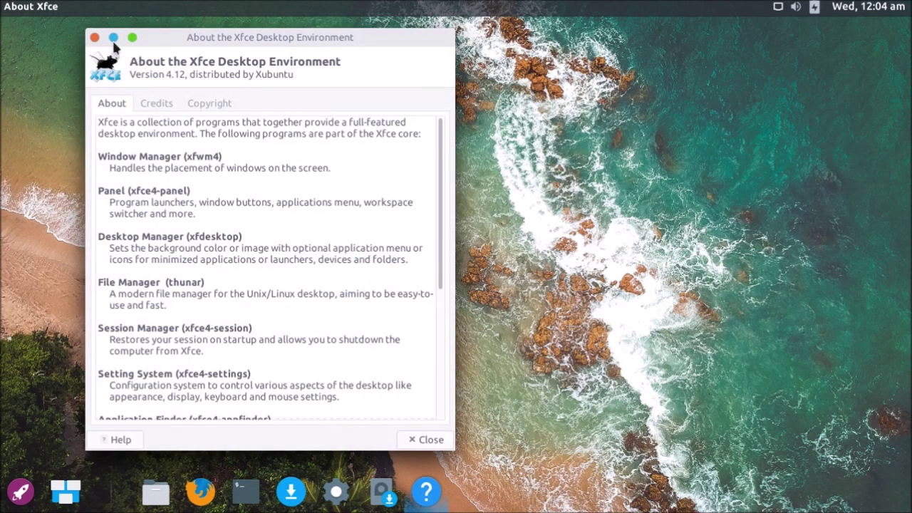
pyautogui.click(94, 37)
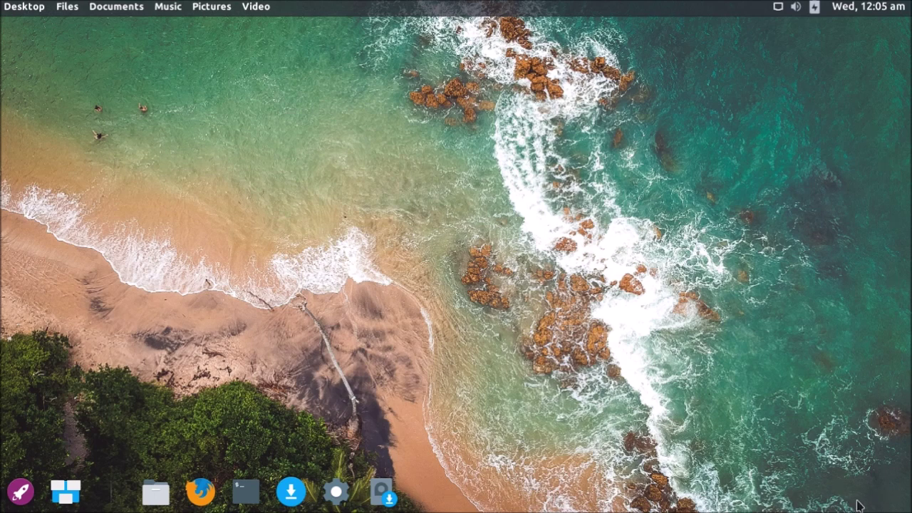
# Add Application Finder from the launcher to the dock beside the workspace overview and close the launcher.
pyautogui.click(11, 500)
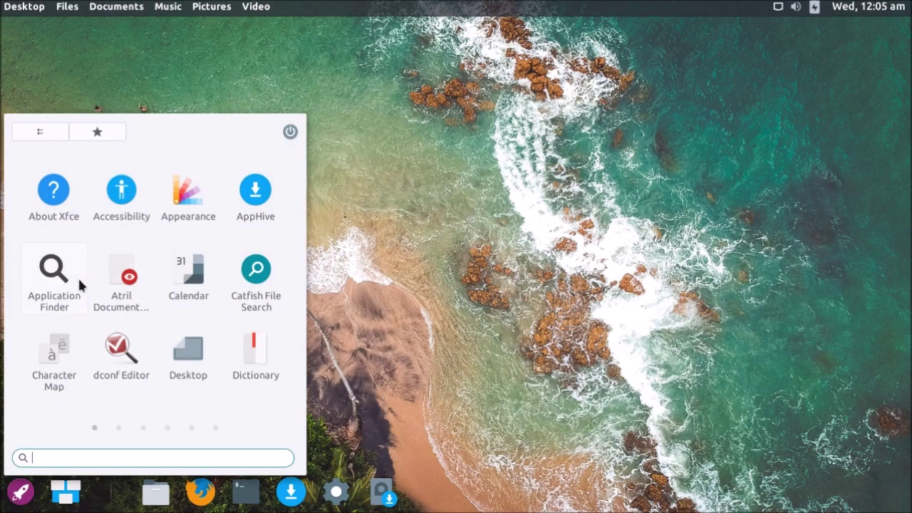
pyautogui.moveTo(57, 260); pyautogui.dragTo(99, 492)
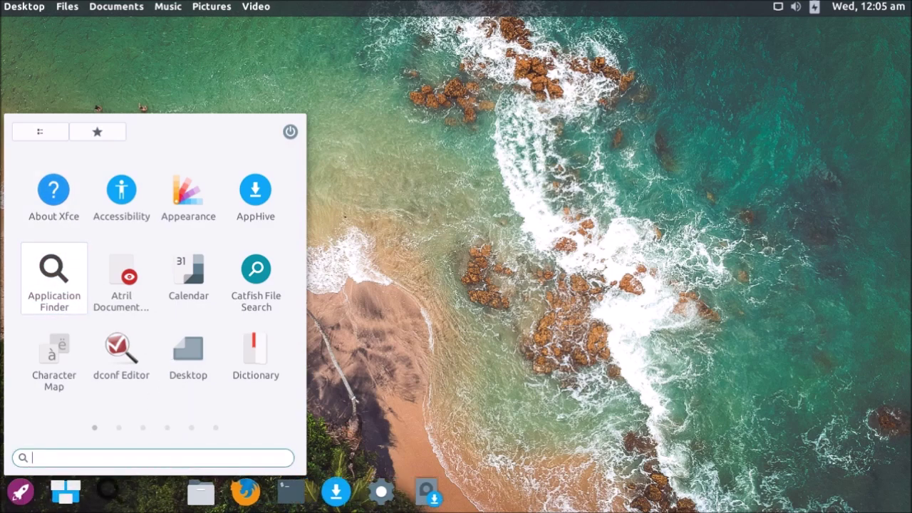
pyautogui.click(533, 363)
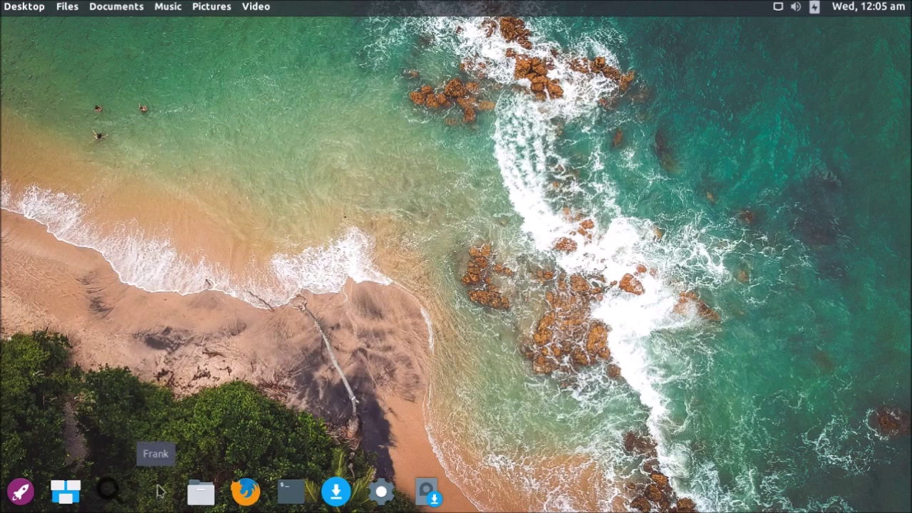
# Add Orage Globaltime from the launcher's third page of applications to the dock.
pyautogui.click(20, 491)
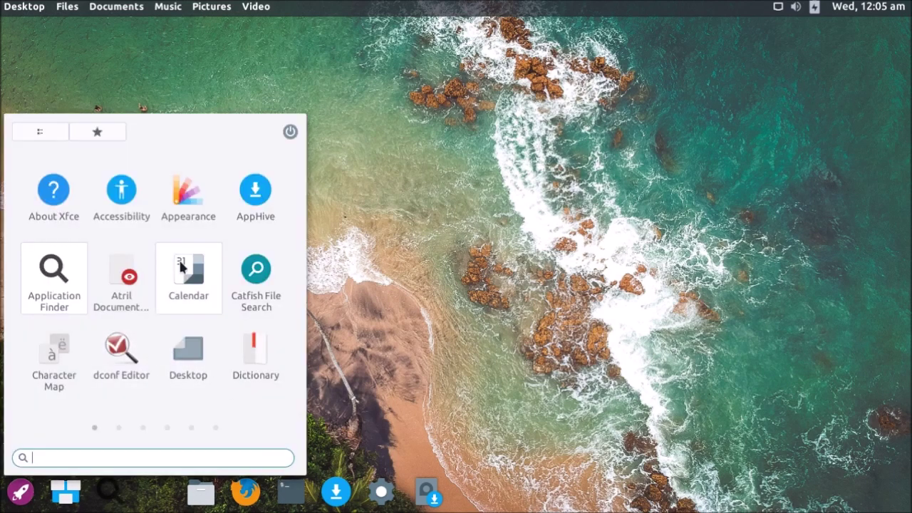
pyautogui.scroll(-2, 187, 285)
pyautogui.moveTo(188, 291); pyautogui.dragTo(468, 495)
pyautogui.moveTo(121, 347); pyautogui.dragTo(477, 490)
pyautogui.moveTo(121, 347); pyautogui.dragTo(447, 481)
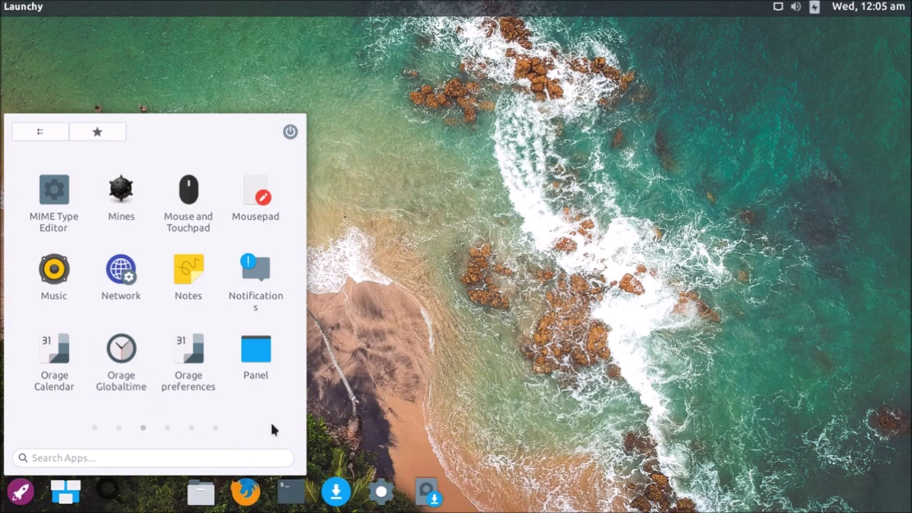
pyautogui.moveTo(121, 348); pyautogui.dragTo(350, 487)
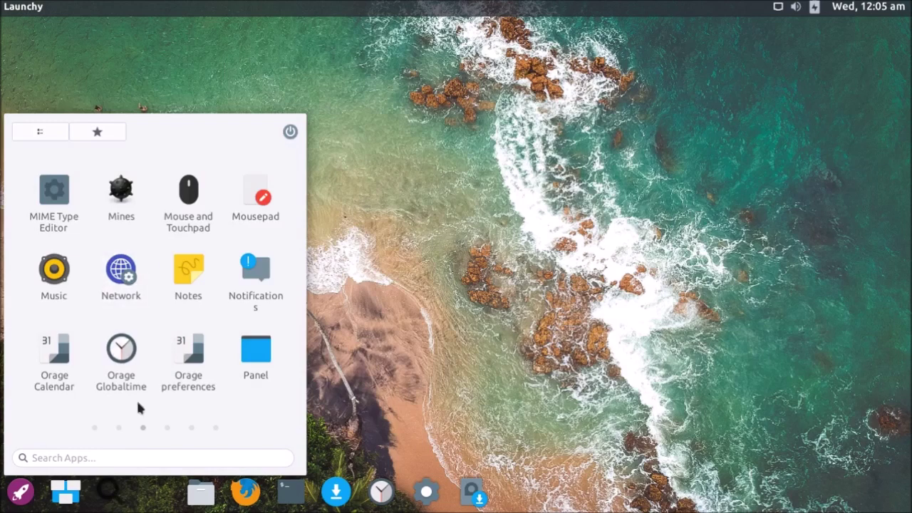
# Browse the launcher's application pages and briefly switch between the category view and the full application grid.
pyautogui.click(167, 428)
pyautogui.scroll(-2, 239, 349)
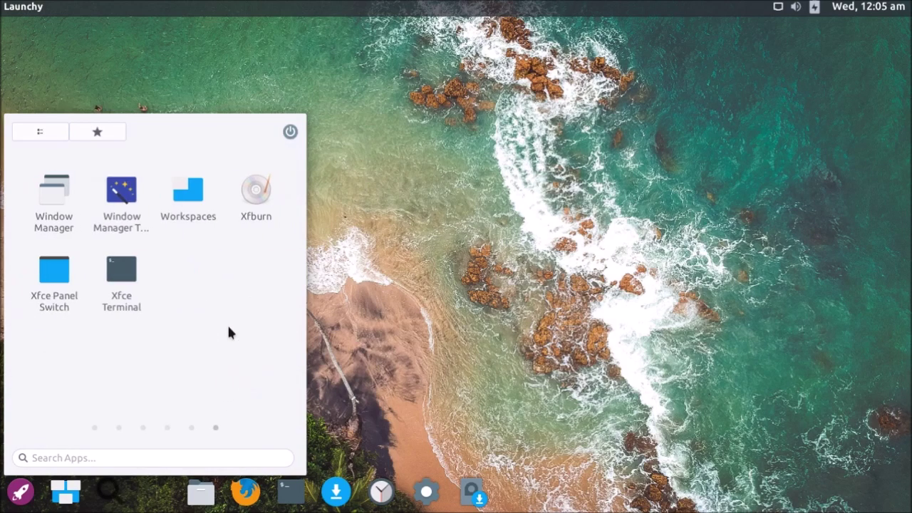
pyautogui.scroll(3, 78, 317)
pyautogui.scroll(2, 82, 317)
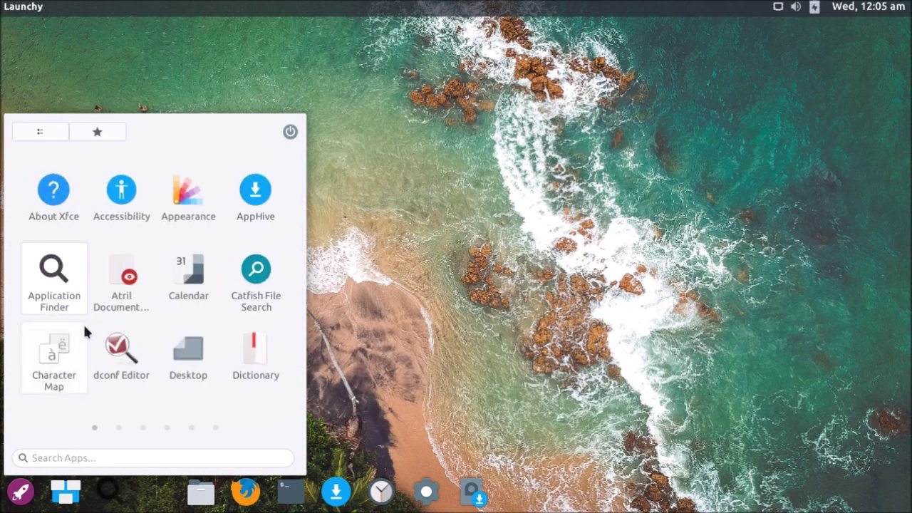
pyautogui.scroll(-3, 136, 408)
pyautogui.click(41, 133)
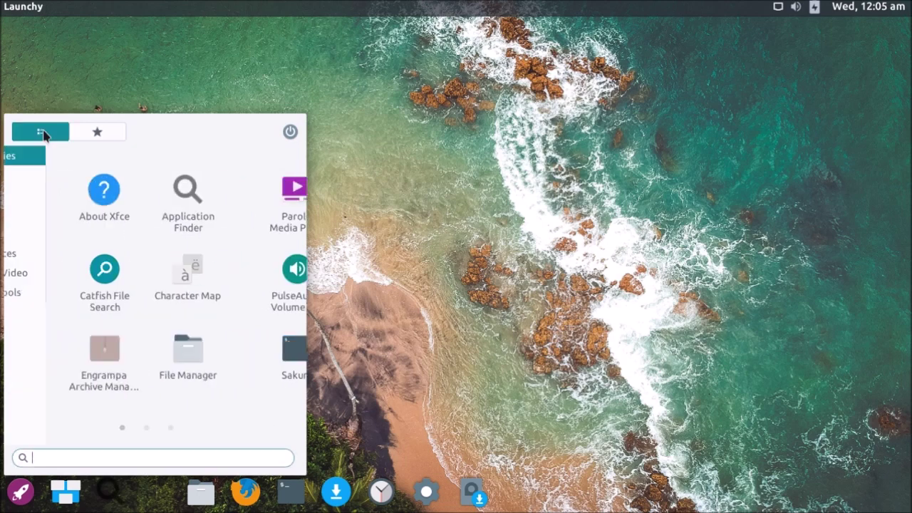
pyautogui.click(41, 133)
pyautogui.scroll(-1, 121, 302)
pyautogui.scroll(4, 121, 302)
pyautogui.scroll(-2, 119, 313)
pyautogui.scroll(1, 164, 328)
pyautogui.scroll(-1, 205, 344)
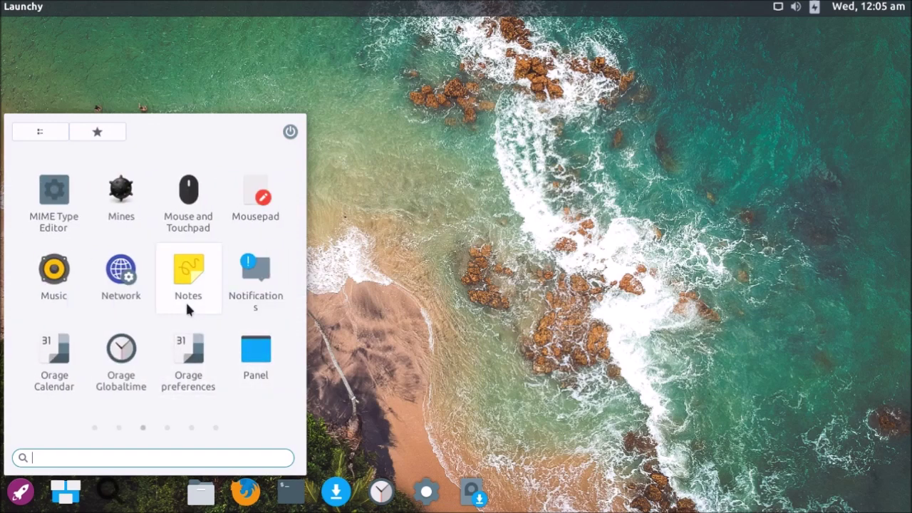
# Add the Music and Network applications from the launcher to the dock.
pyautogui.moveTo(56, 298); pyautogui.dragTo(403, 476)
pyautogui.moveTo(54, 274); pyautogui.dragTo(354, 488)
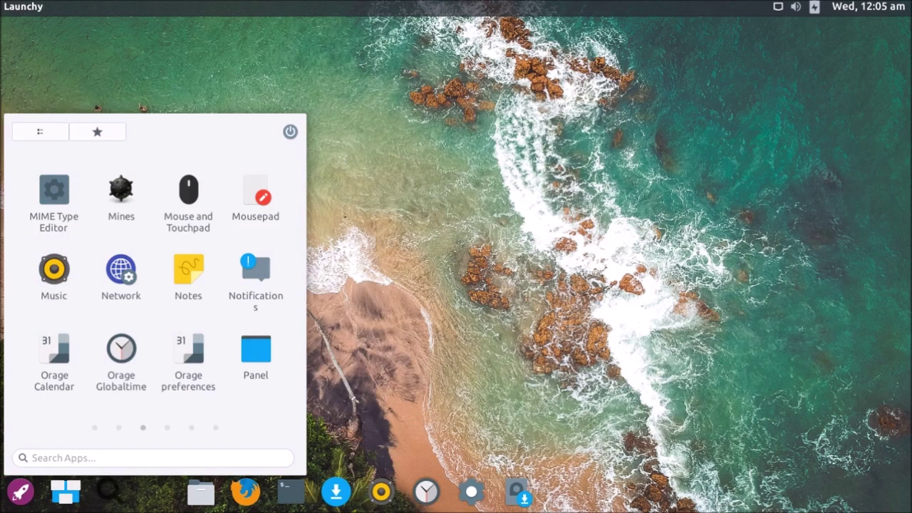
pyautogui.moveTo(121, 274); pyautogui.dragTo(308, 481)
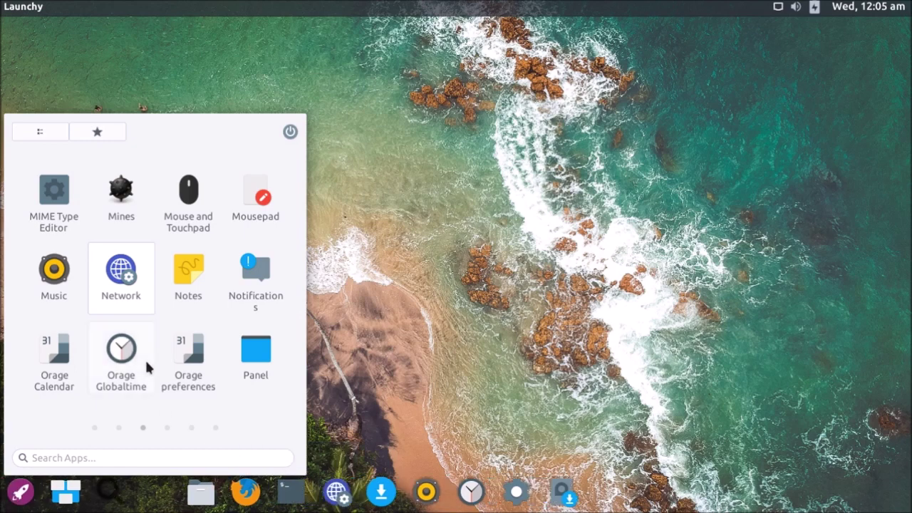
# Add Web Browser to the dock, then launch the browser from the launcher and close its window.
pyautogui.scroll(-2, 146, 360)
pyautogui.moveTo(121, 275); pyautogui.dragTo(235, 438)
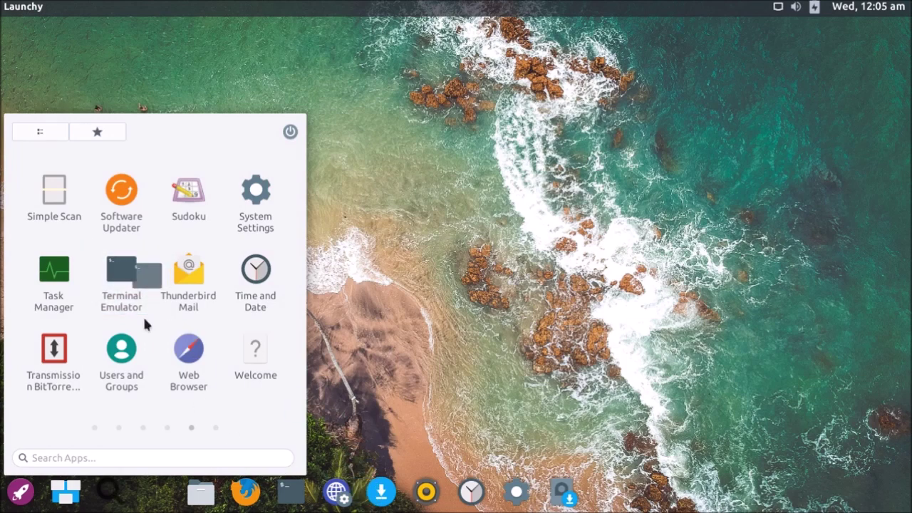
pyautogui.moveTo(209, 378); pyautogui.dragTo(335, 501)
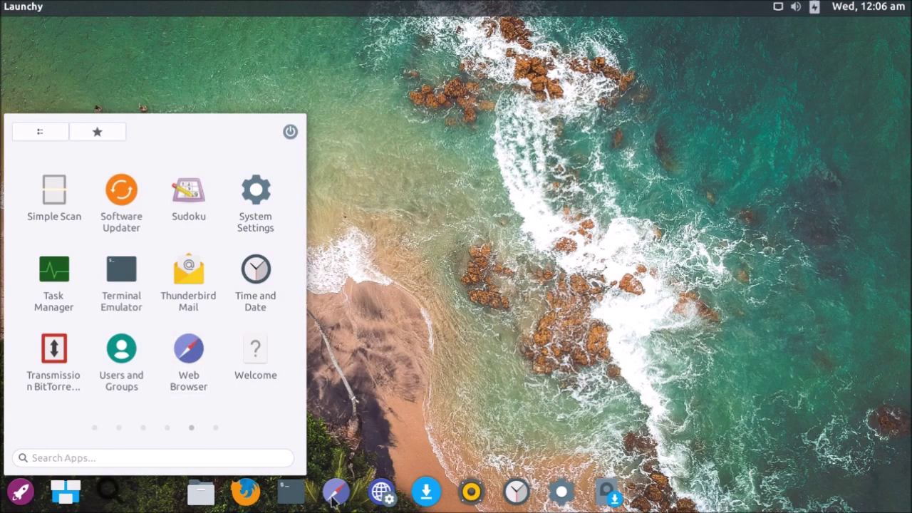
pyautogui.click(193, 368)
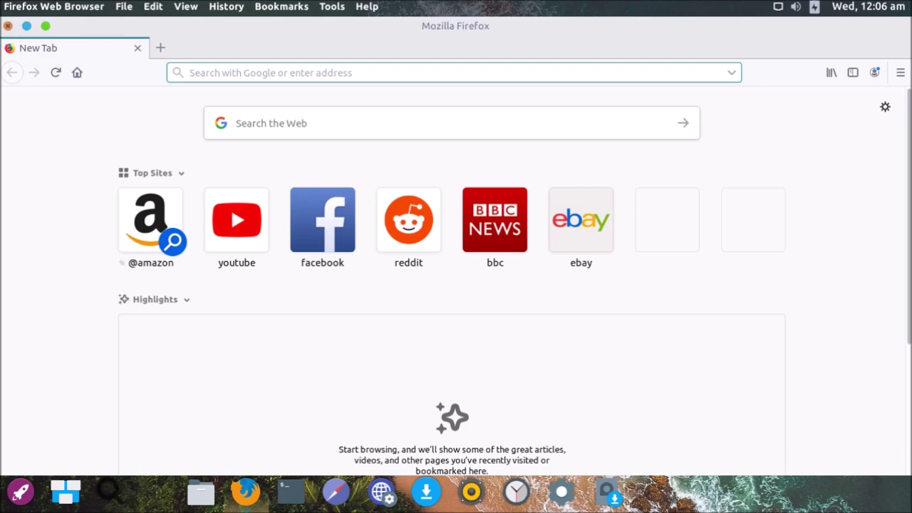
pyautogui.click(8, 26)
# Add Thunderbird Mail and Mines from the launcher to the dock.
pyautogui.click(19, 493)
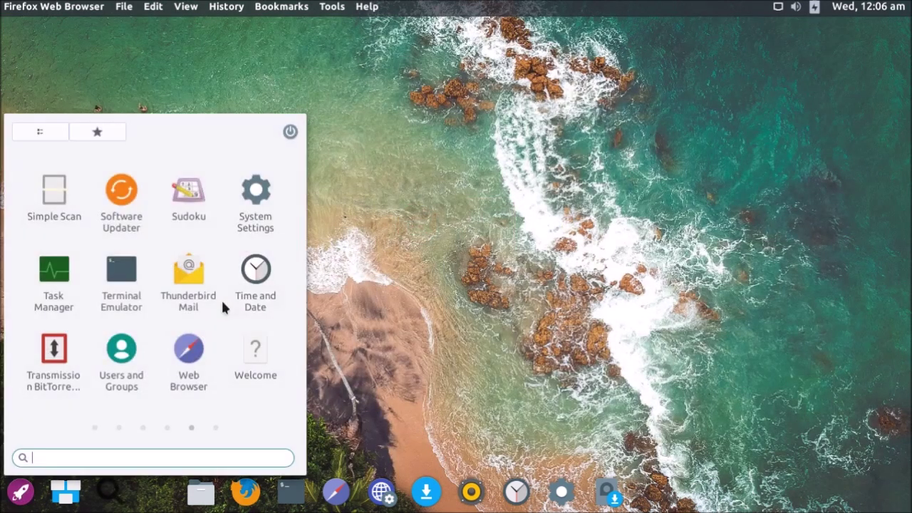
pyautogui.moveTo(221, 298); pyautogui.dragTo(470, 490)
pyautogui.scroll(-1, 91, 285)
pyautogui.scroll(3, 91, 285)
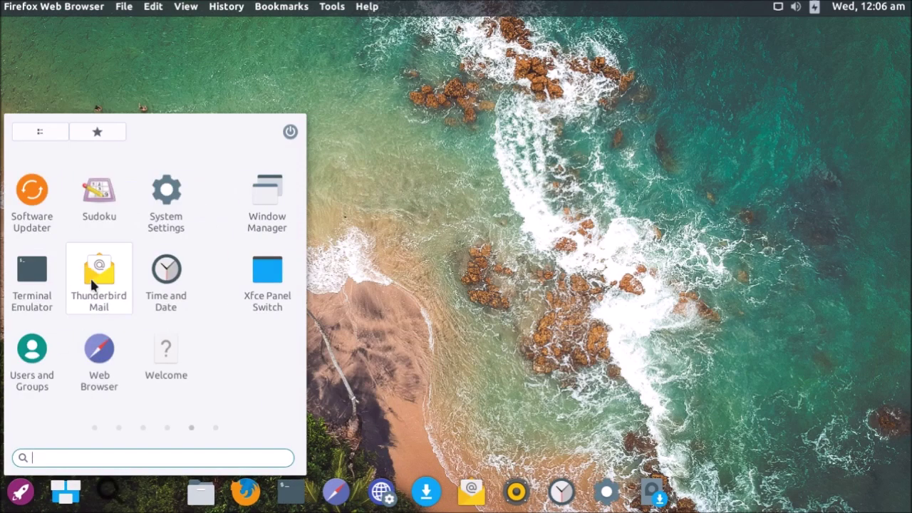
pyautogui.moveTo(122, 213); pyautogui.dragTo(427, 496)
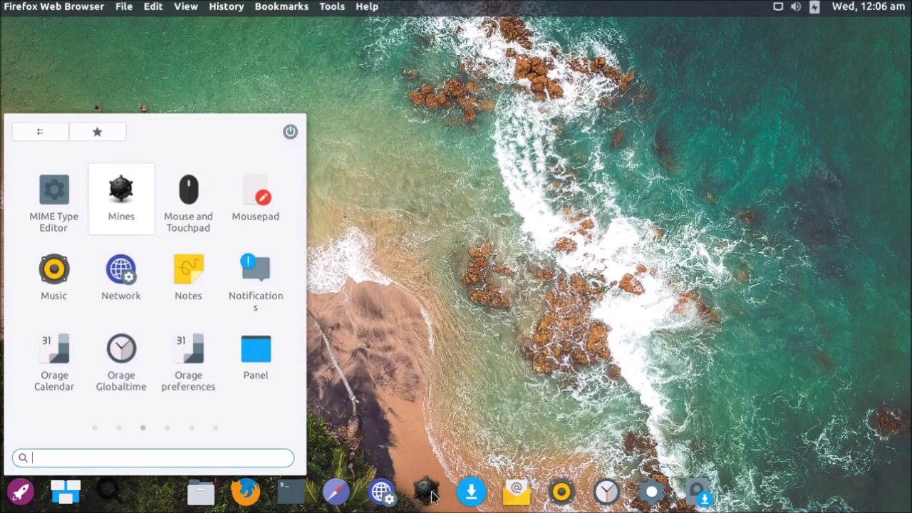
# Start Mines from the dock, play a round on the 8 × 8 board with 10 mines and close the game.
pyautogui.click(427, 491)
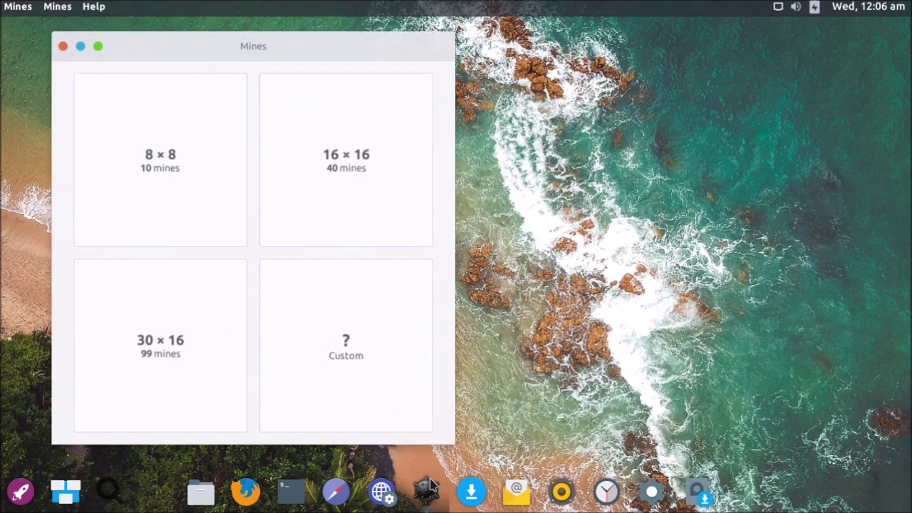
pyautogui.click(168, 143)
pyautogui.click(172, 218)
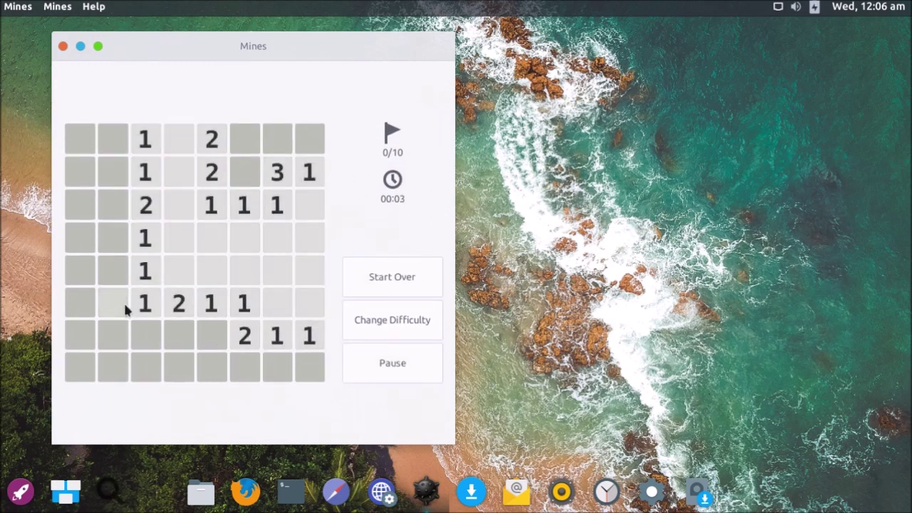
pyautogui.click(81, 268)
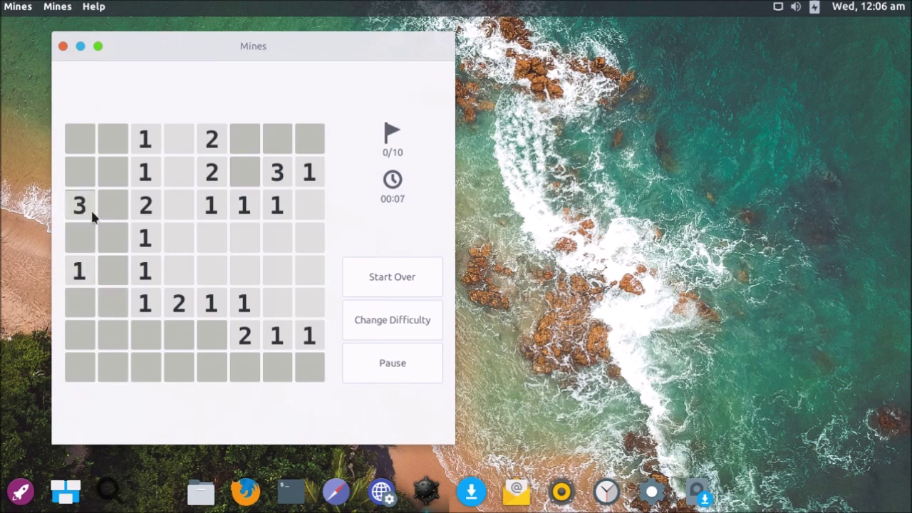
pyautogui.click(82, 146)
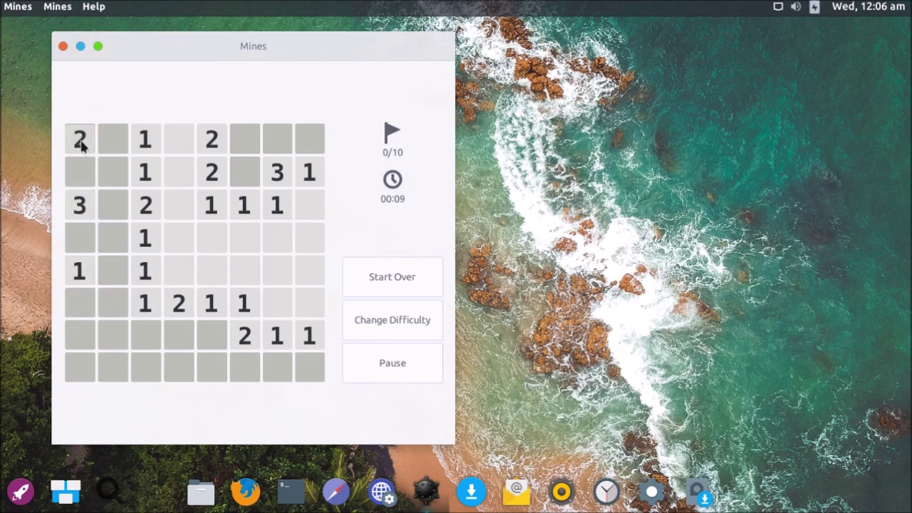
pyautogui.click(121, 368)
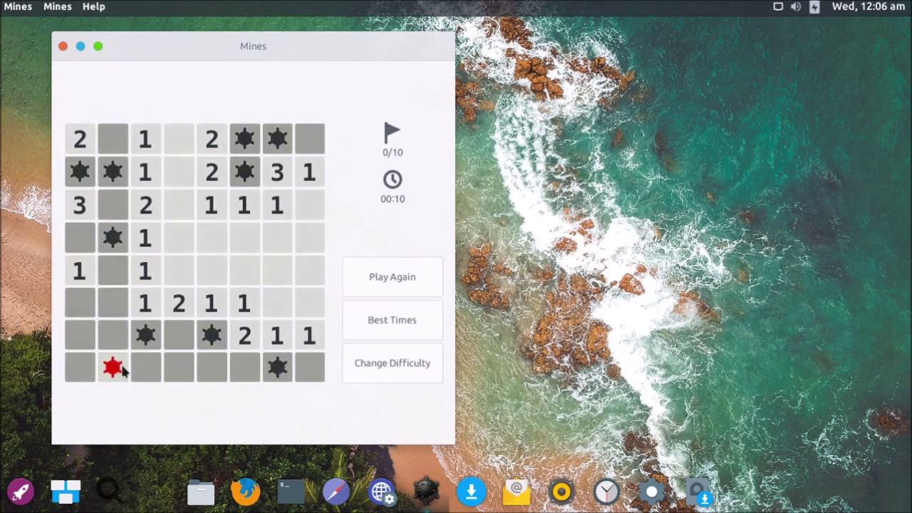
pyautogui.click(63, 47)
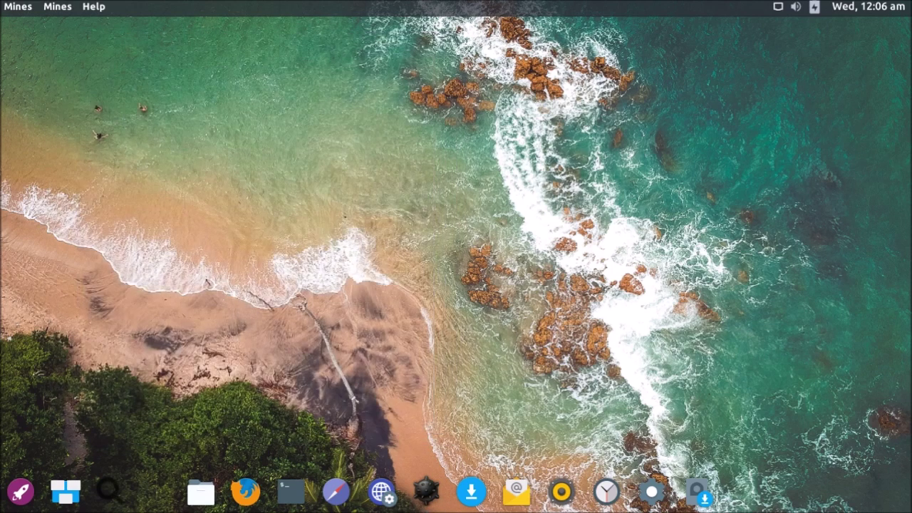
# Add Orage Calendar and Notifications from the launcher to the dock.
pyautogui.click(17, 501)
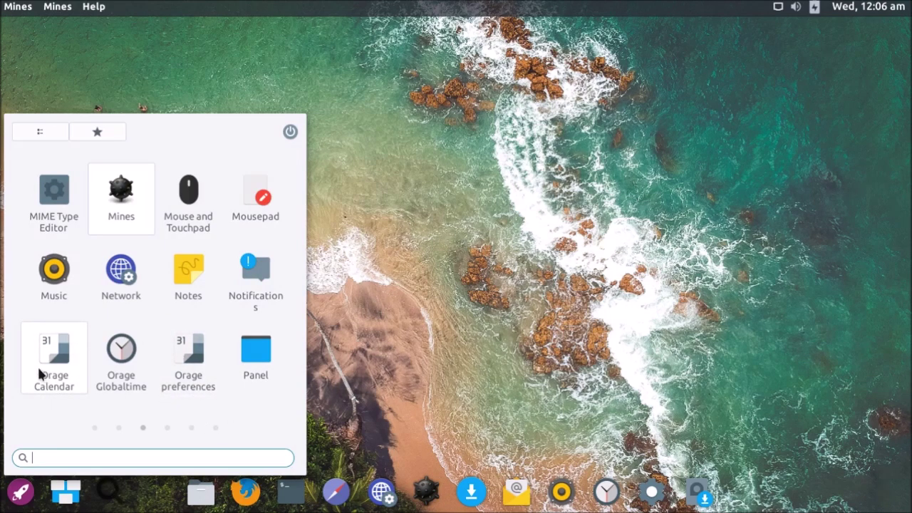
pyautogui.moveTo(59, 356); pyautogui.dragTo(334, 485)
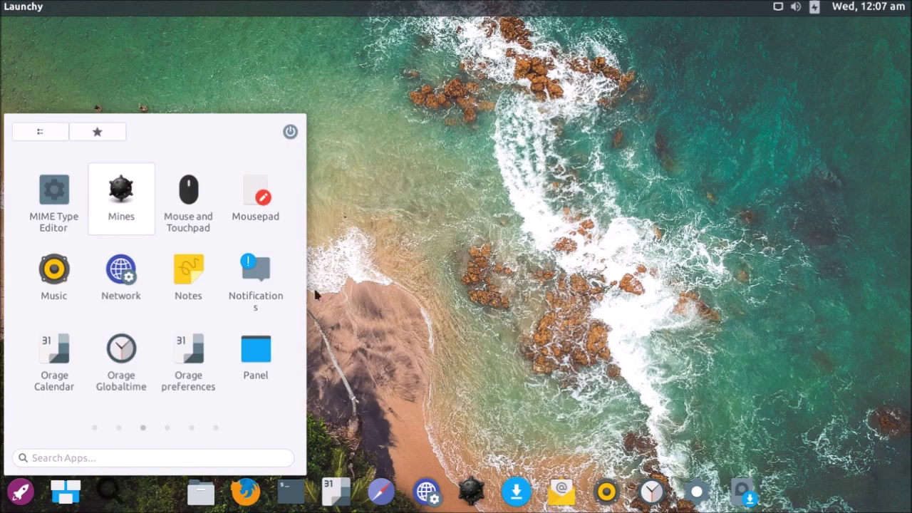
pyautogui.scroll(-1, 235, 289)
pyautogui.scroll(1, 235, 289)
pyautogui.moveTo(250, 289); pyautogui.dragTo(149, 490)
# Add the Sudoku, Software Updater and Desktop applications from the launcher to the dock.
pyautogui.scroll(-2, 199, 358)
pyautogui.scroll(1, 200, 358)
pyautogui.scroll(-1, 198, 362)
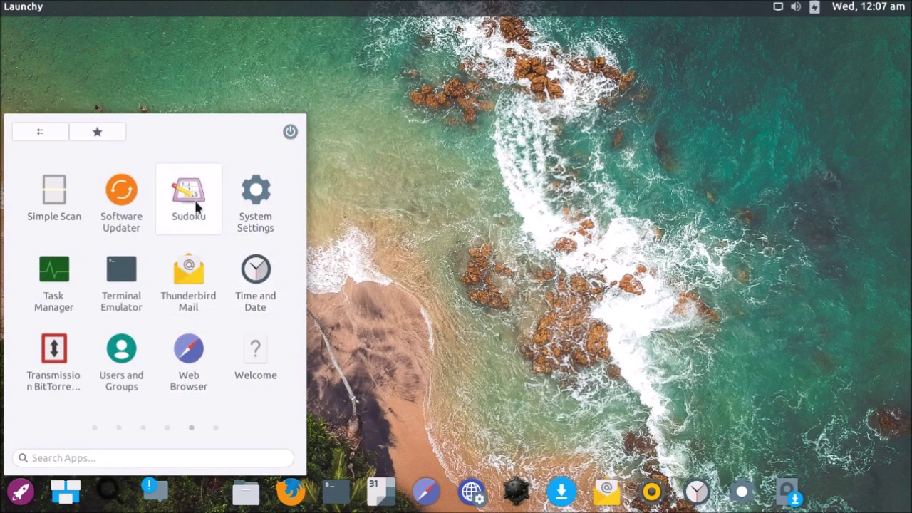
pyautogui.moveTo(193, 200); pyautogui.dragTo(576, 475)
pyautogui.moveTo(204, 187); pyautogui.dragTo(464, 475)
pyautogui.moveTo(121, 196); pyautogui.dragTo(532, 489)
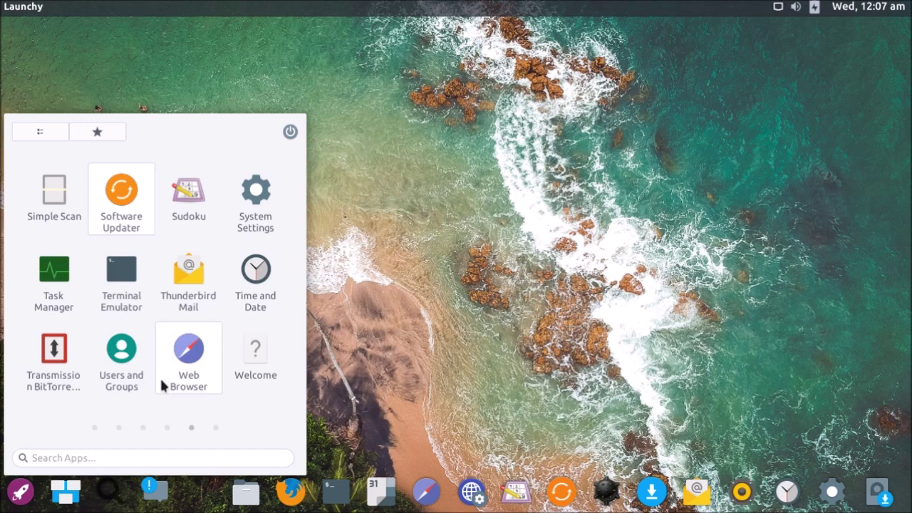
pyautogui.scroll(4, 134, 378)
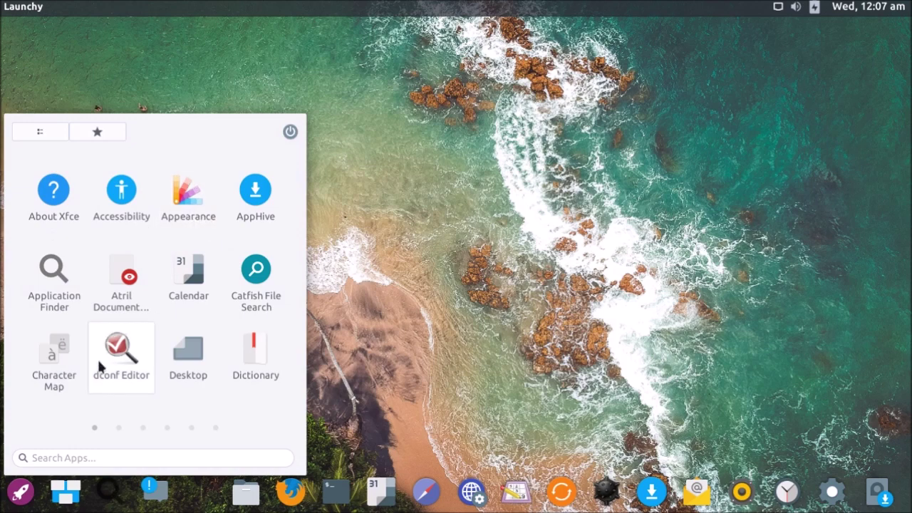
pyautogui.moveTo(188, 369); pyautogui.dragTo(93, 485)
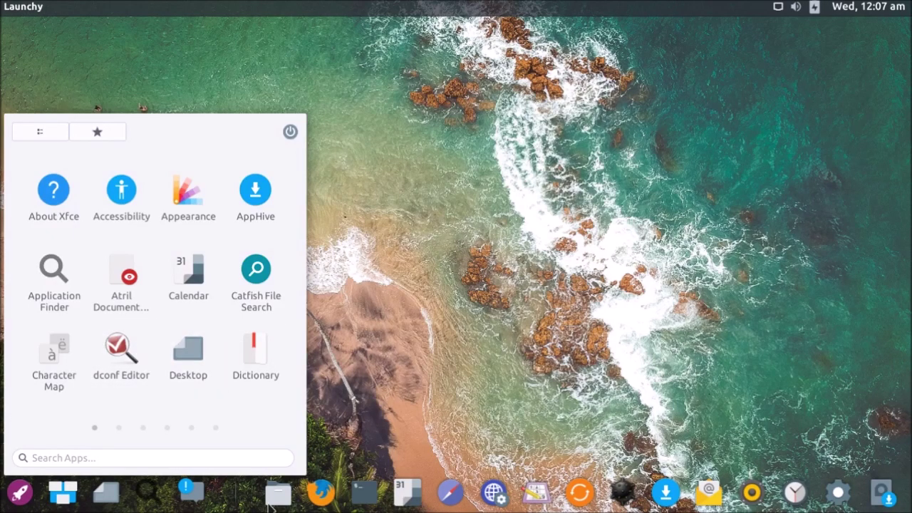
# Launch Software Updater from the launcher and cancel its check for updates.
pyautogui.scroll(-4, 88, 266)
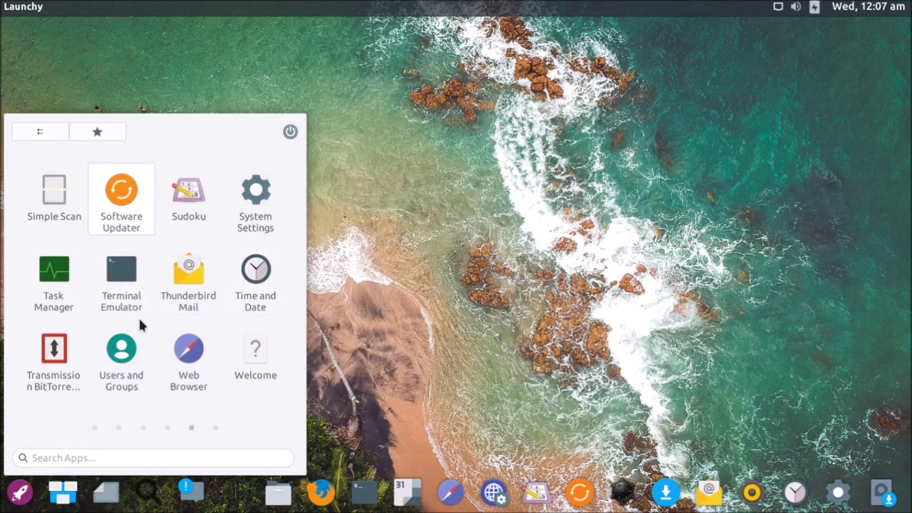
pyautogui.scroll(-1, 164, 249)
pyautogui.scroll(1, 164, 255)
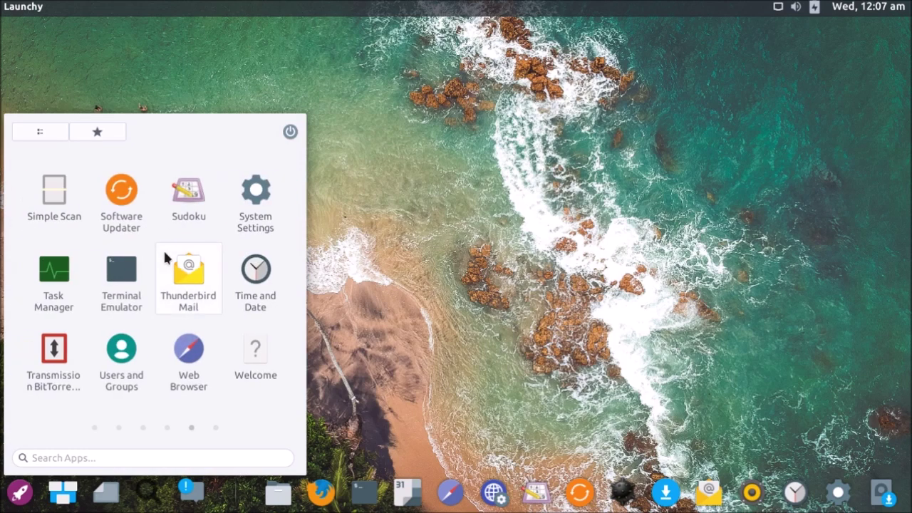
pyautogui.click(125, 212)
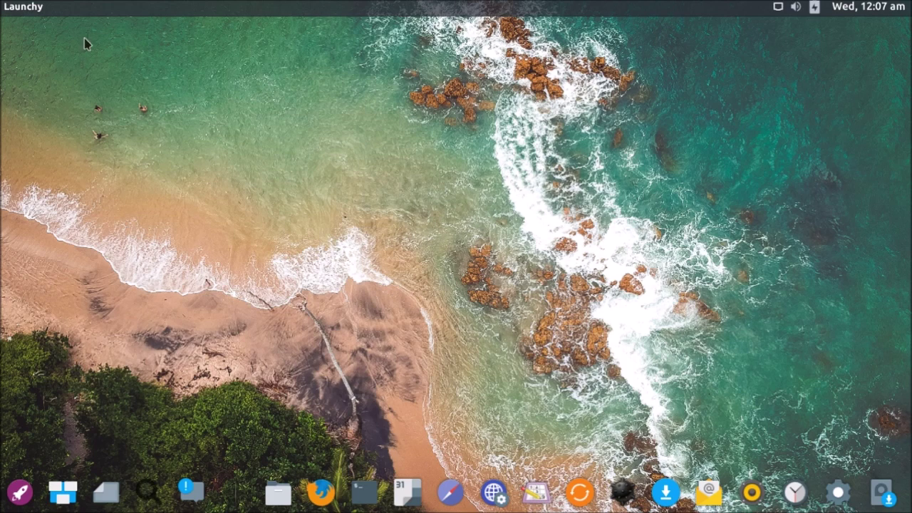
pyautogui.click(23, 7)
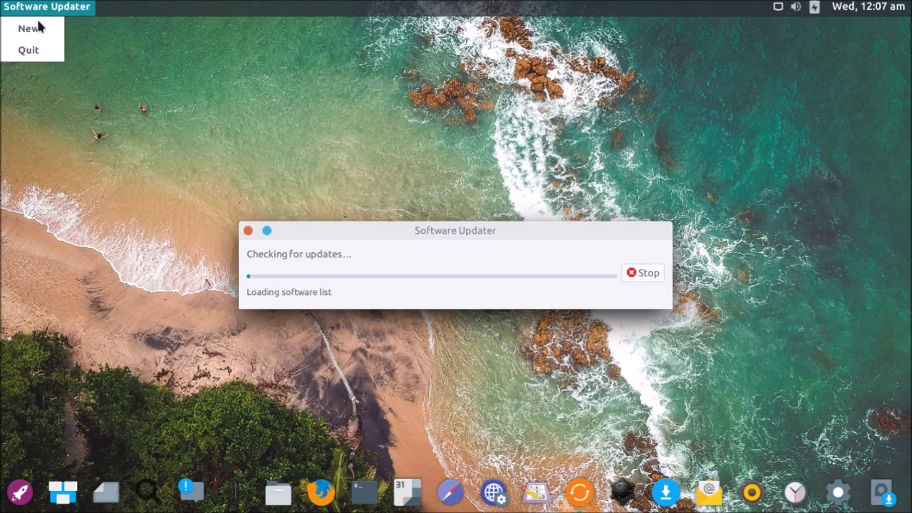
pyautogui.click(135, 262)
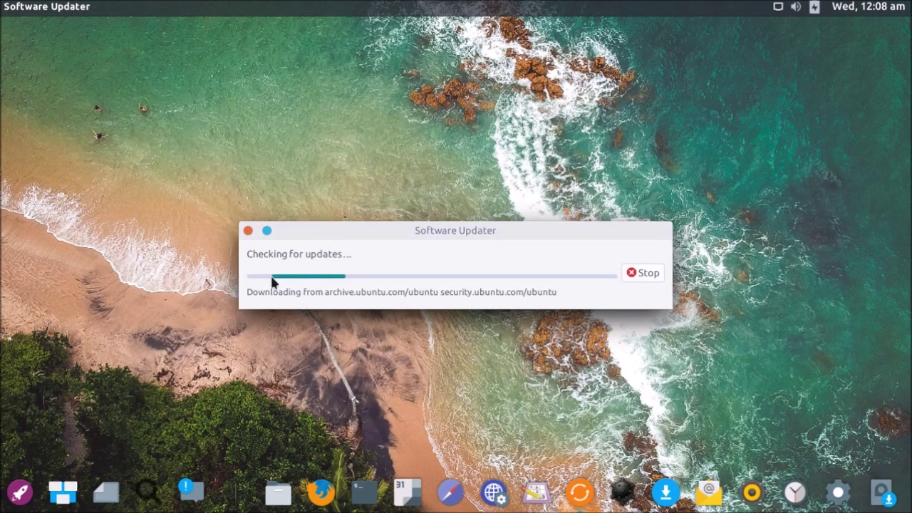
pyautogui.click(246, 231)
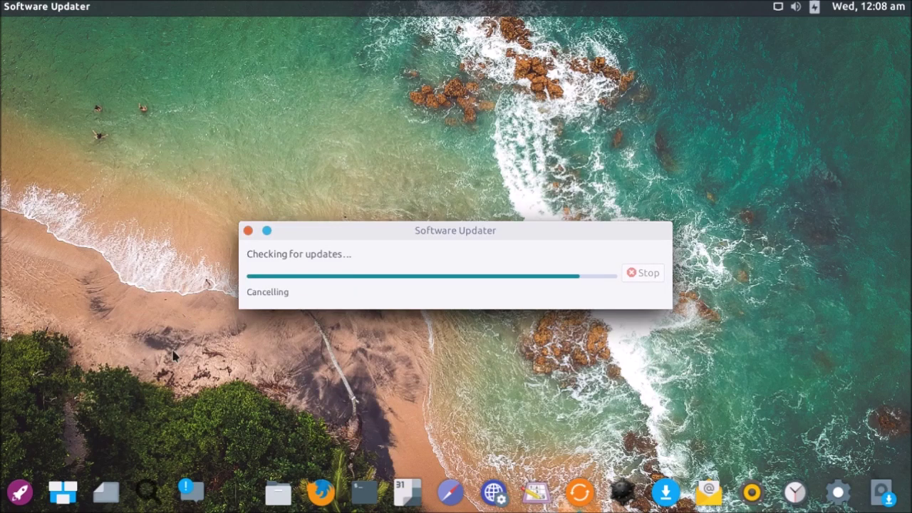
# Reposition the Software Updater window near the upper middle of the desktop.
pyautogui.moveTo(361, 240); pyautogui.dragTo(282, 159)
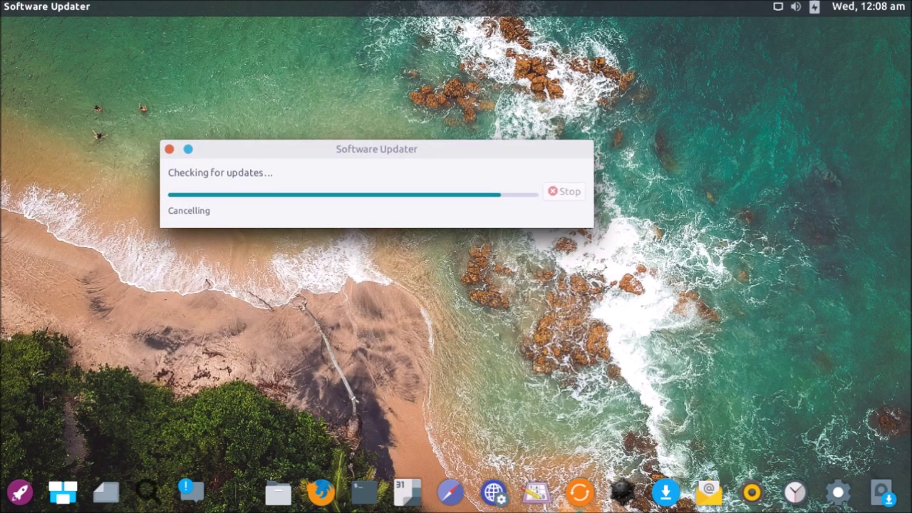
pyautogui.click(21, 491)
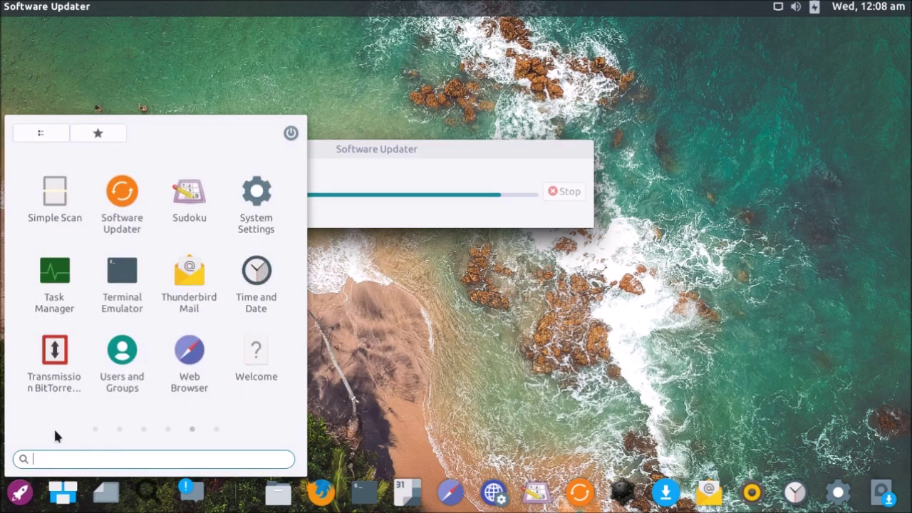
pyautogui.scroll(4, 57, 436)
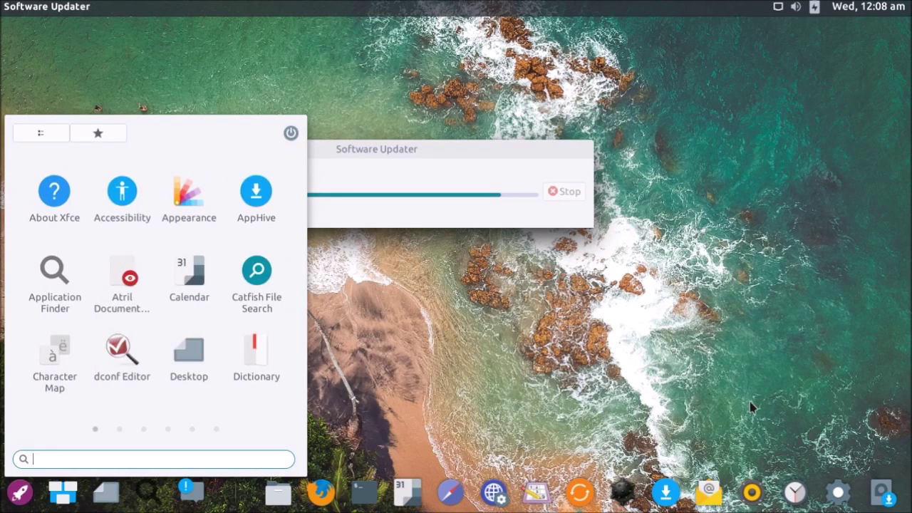
pyautogui.click(751, 406)
pyautogui.moveTo(227, 158); pyautogui.dragTo(491, 64)
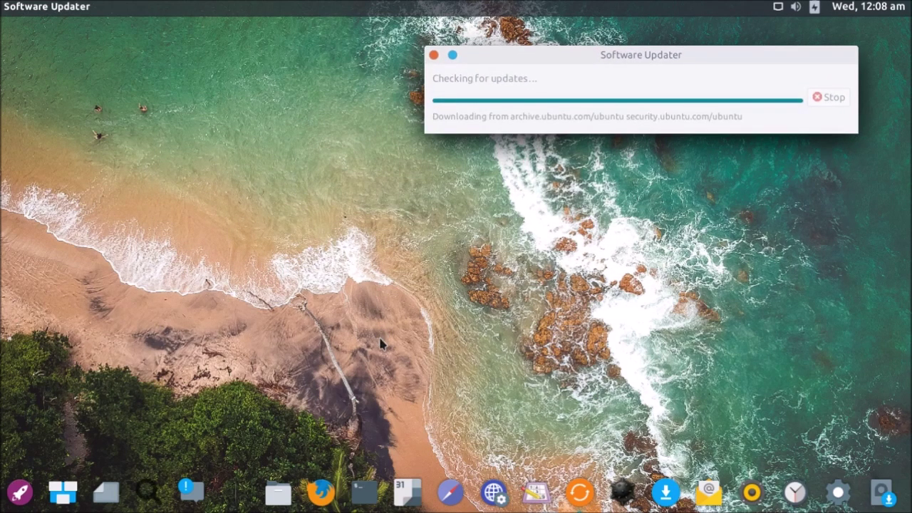
pyautogui.moveTo(687, 64); pyautogui.dragTo(467, 96)
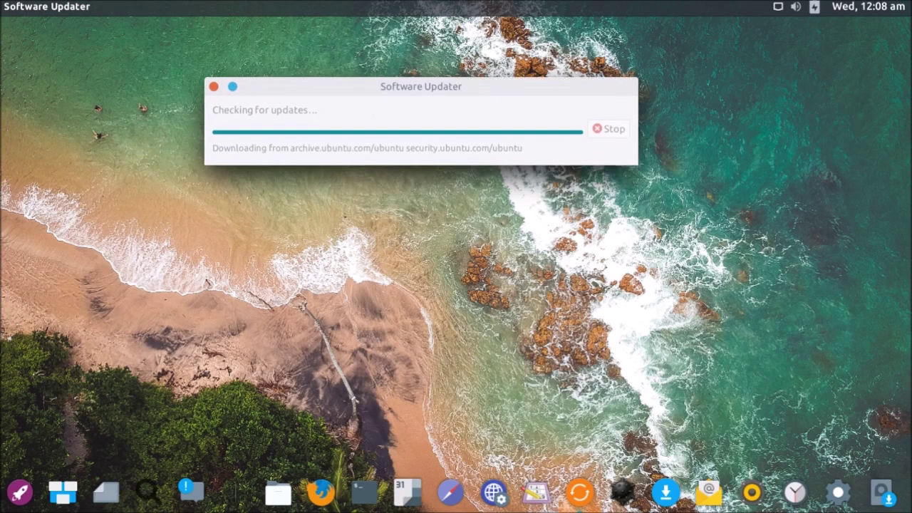
# Review the security and other updates listed in Software Updater, then close its window without installing them.
pyautogui.click(20, 493)
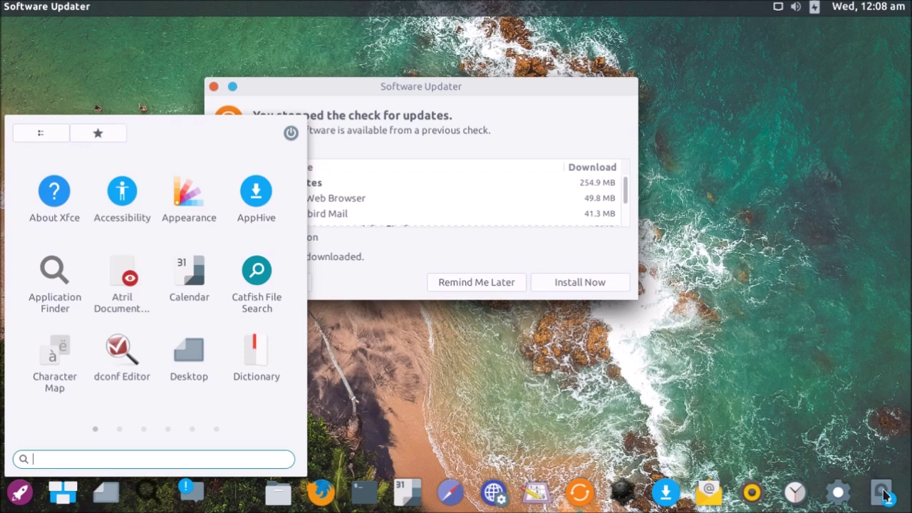
pyautogui.click(356, 248)
pyautogui.scroll(-1, 410, 214)
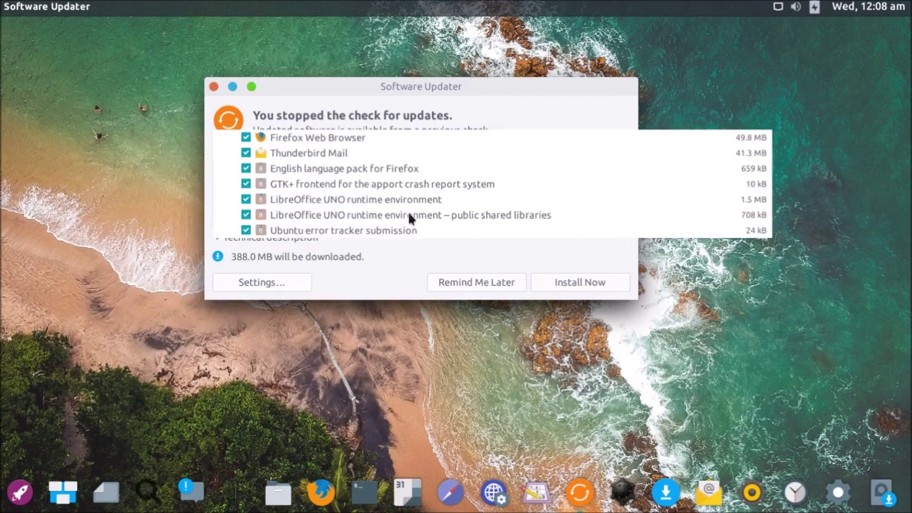
pyautogui.scroll(-5, 359, 255)
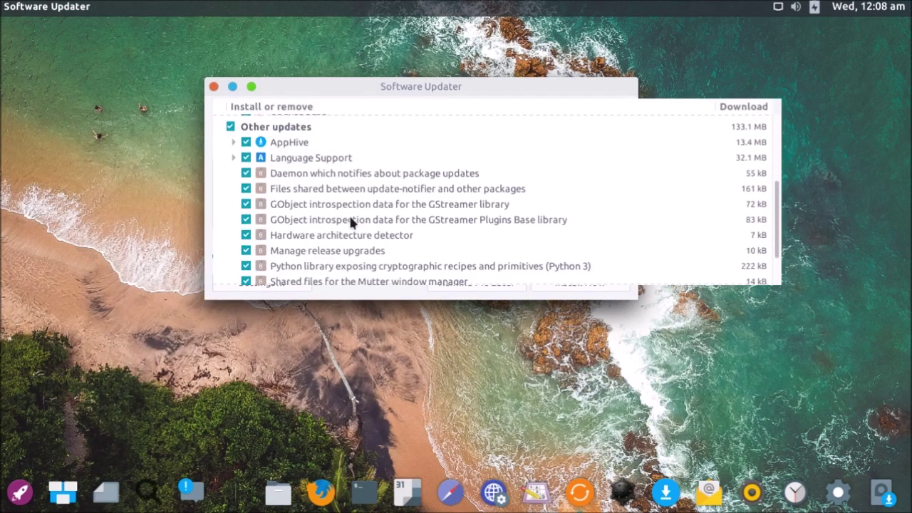
pyautogui.scroll(1, 355, 221)
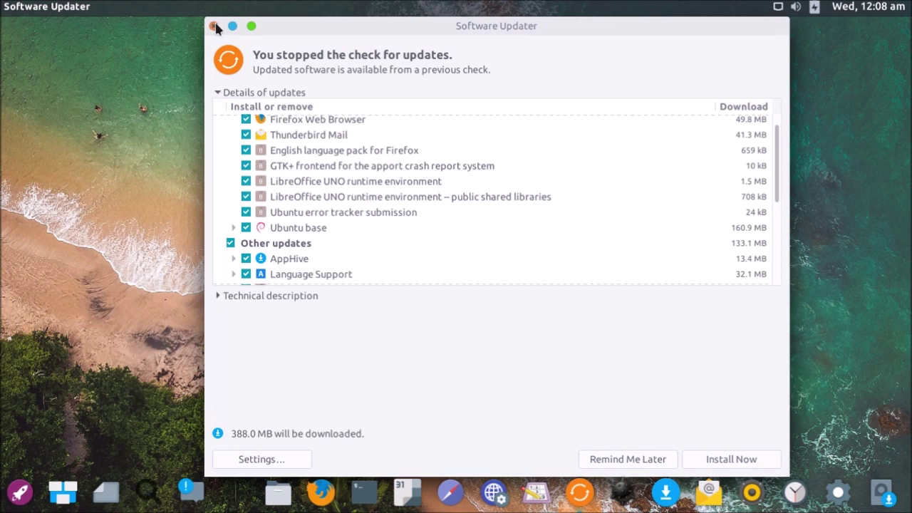
pyautogui.scroll(1, 346, 243)
pyautogui.scroll(-2, 347, 248)
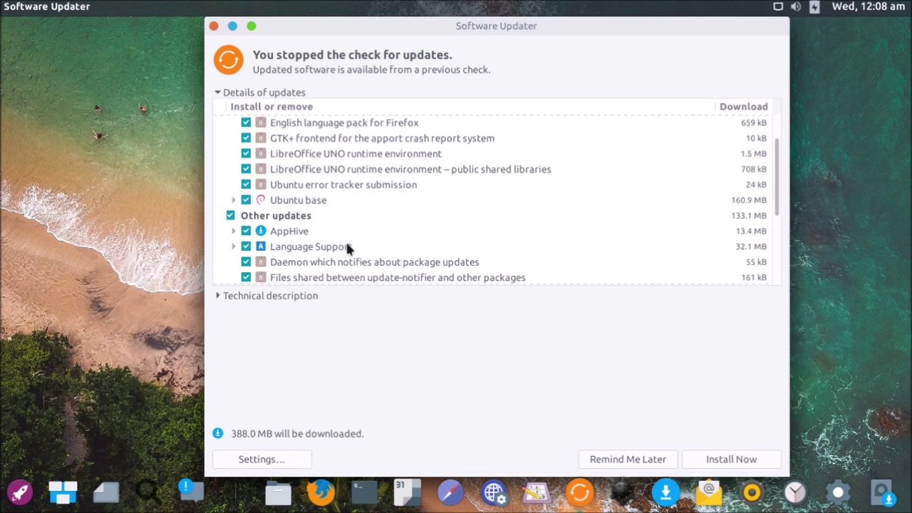
pyautogui.scroll(-3, 701, 147)
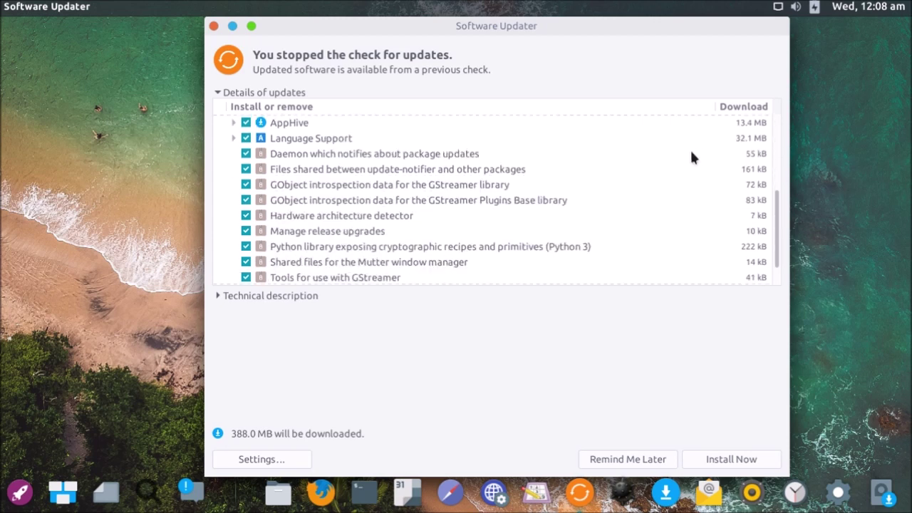
pyautogui.scroll(5, 594, 204)
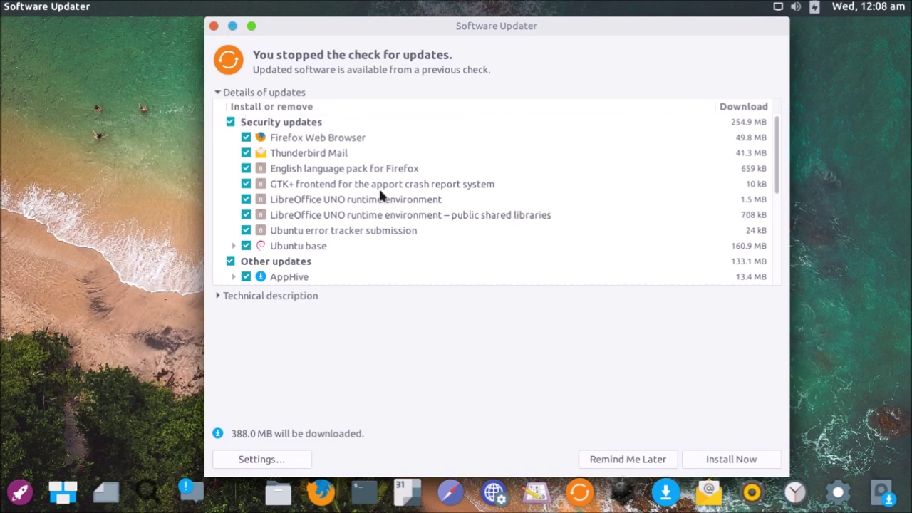
pyautogui.scroll(-5, 381, 187)
pyautogui.click(213, 26)
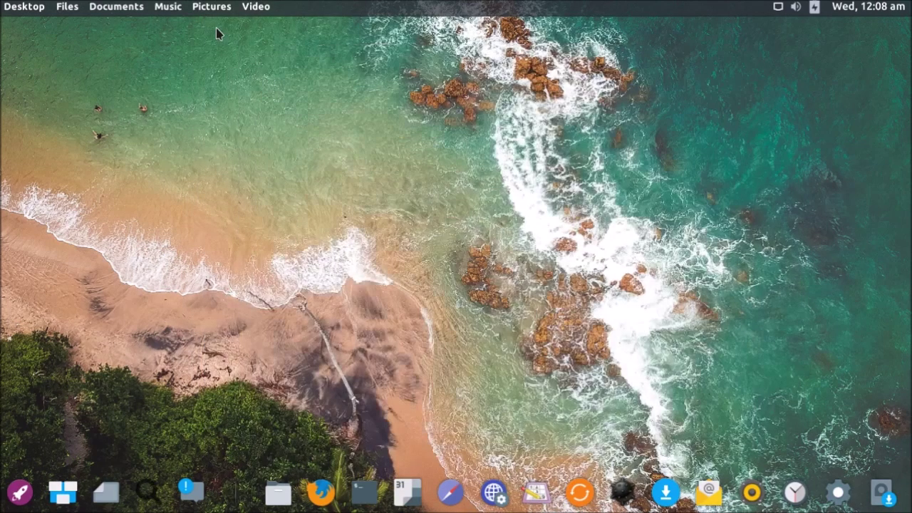
# Add Parole Media Player from the launcher to the dock and close the launcher.
pyautogui.click(20, 491)
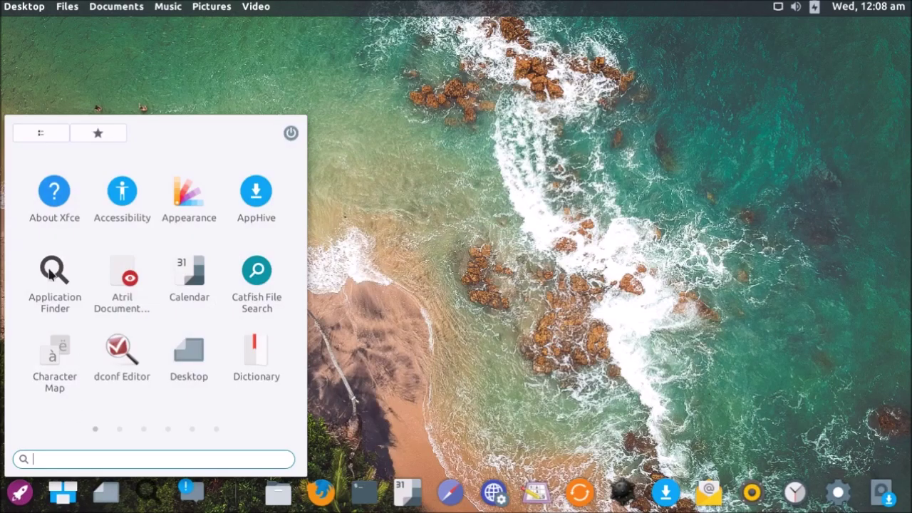
pyautogui.scroll(-3, 49, 267)
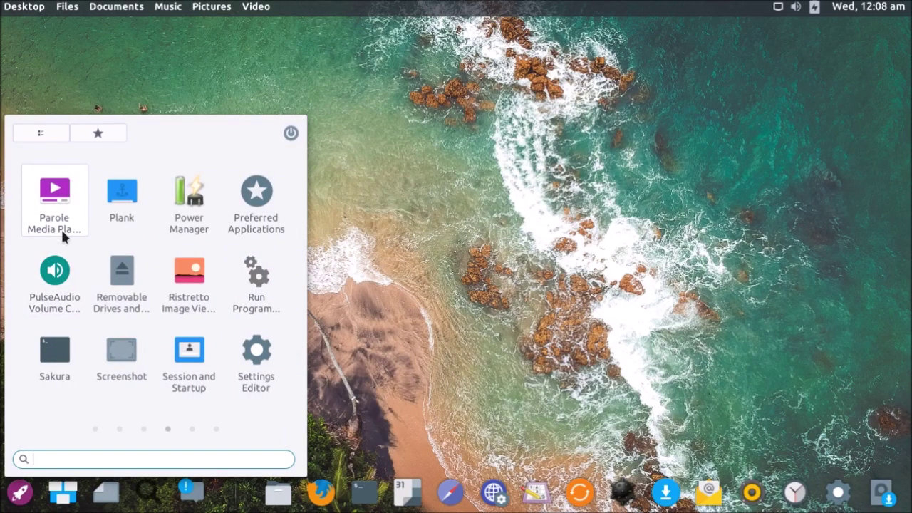
pyautogui.moveTo(61, 227); pyautogui.dragTo(379, 482)
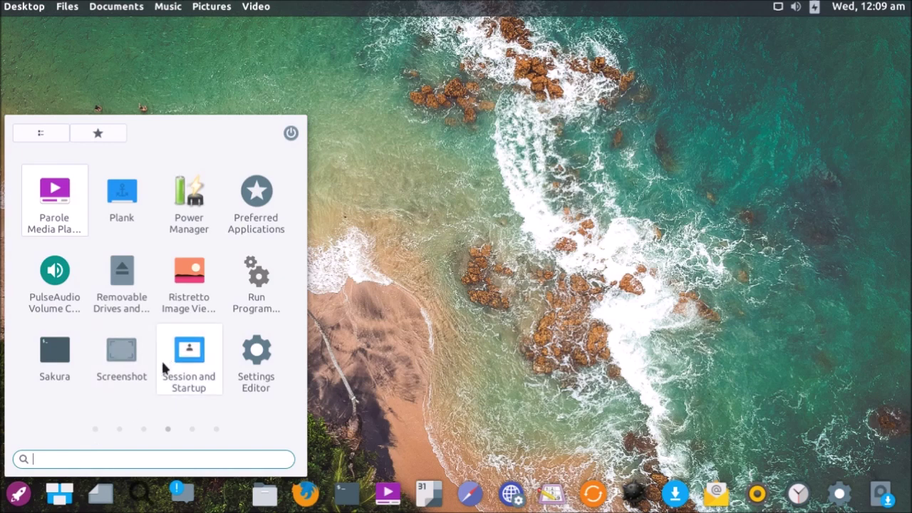
pyautogui.click(434, 403)
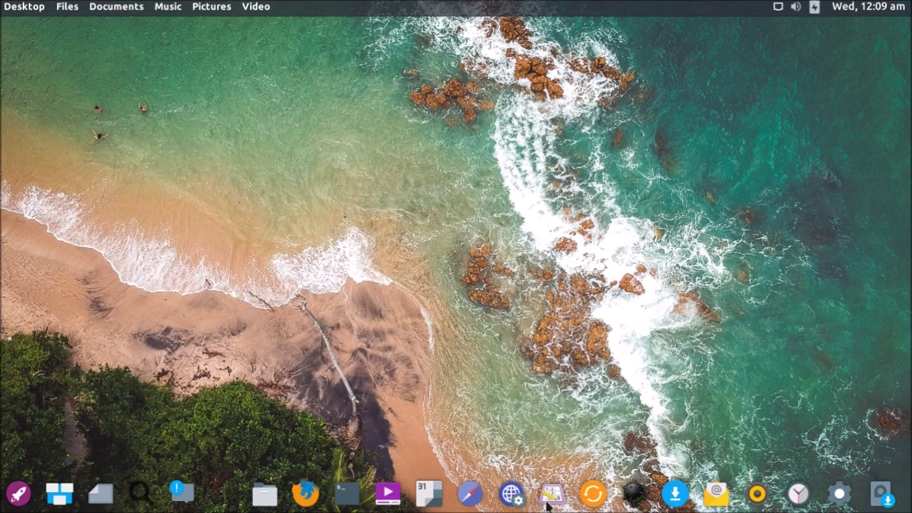
# Show the starred applications in the launcher and look at the options offered for Mail Reader.
pyautogui.click(18, 493)
pyautogui.scroll(3, 134, 320)
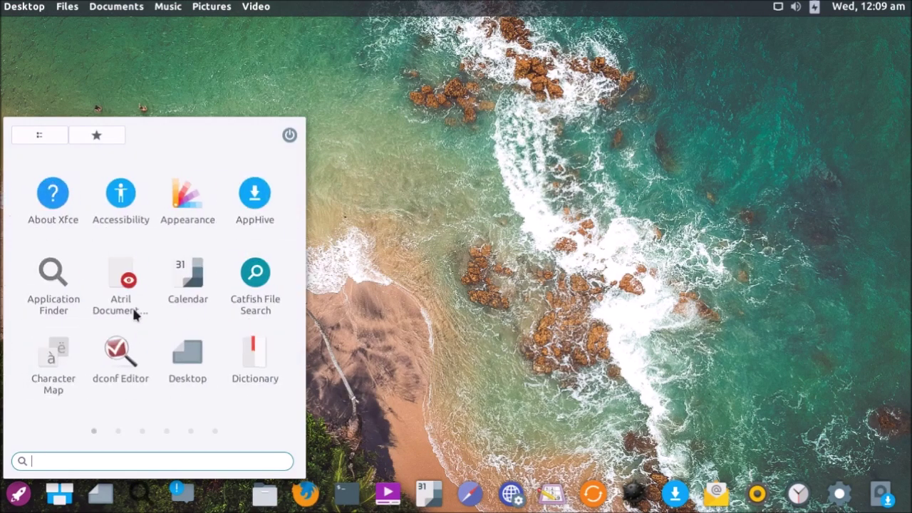
pyautogui.click(106, 137)
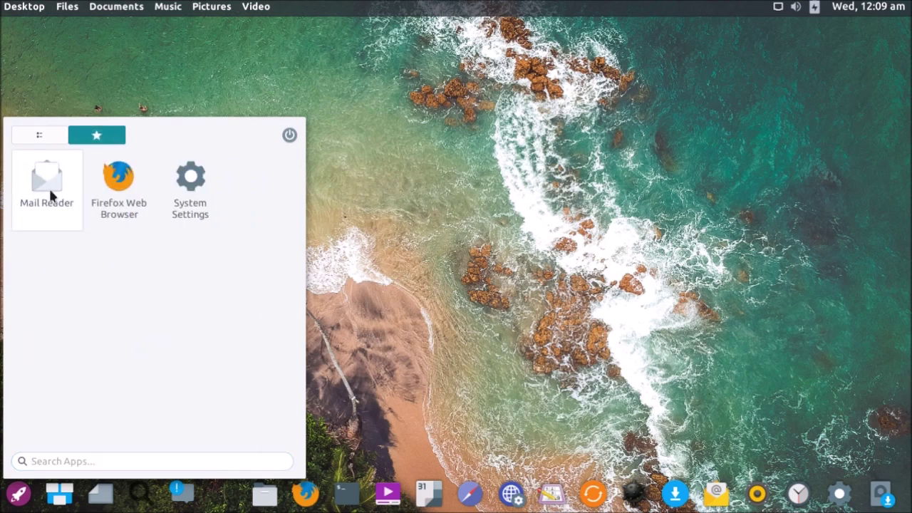
pyautogui.rightClick(50, 193)
pyautogui.click(82, 227)
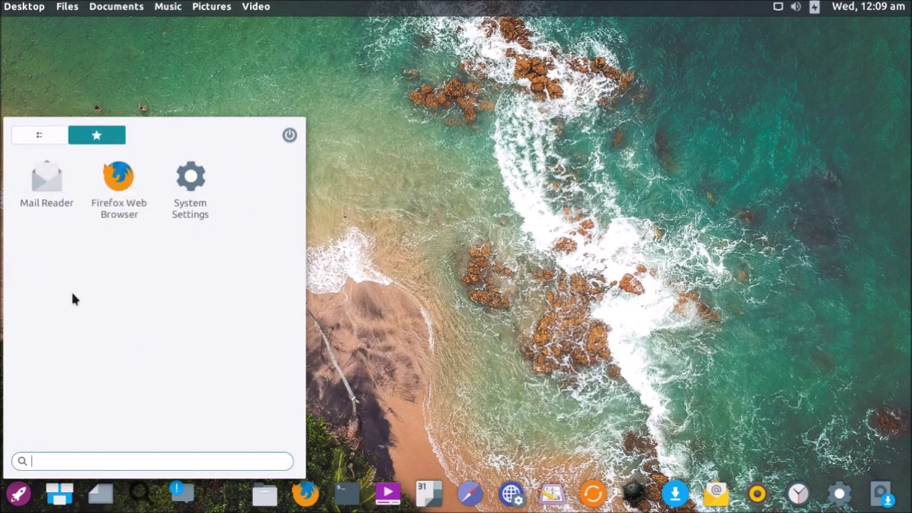
pyautogui.rightClick(46, 185)
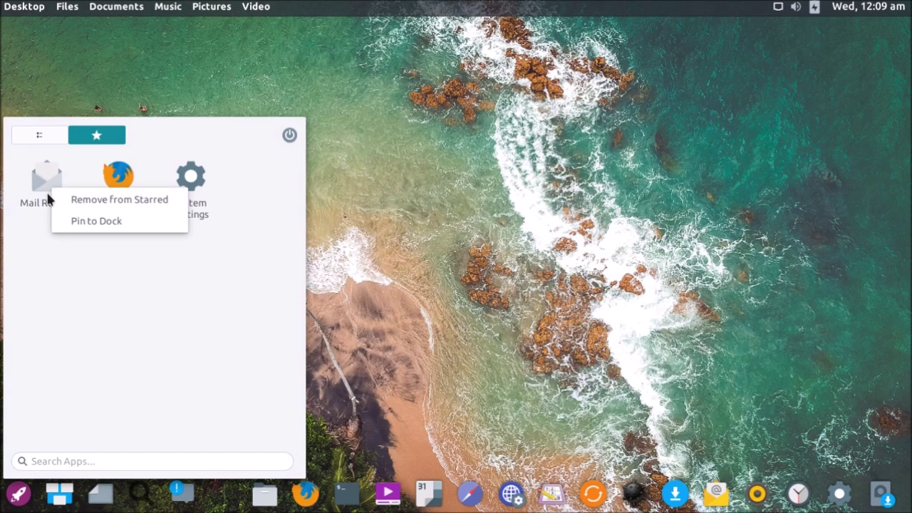
pyautogui.click(44, 153)
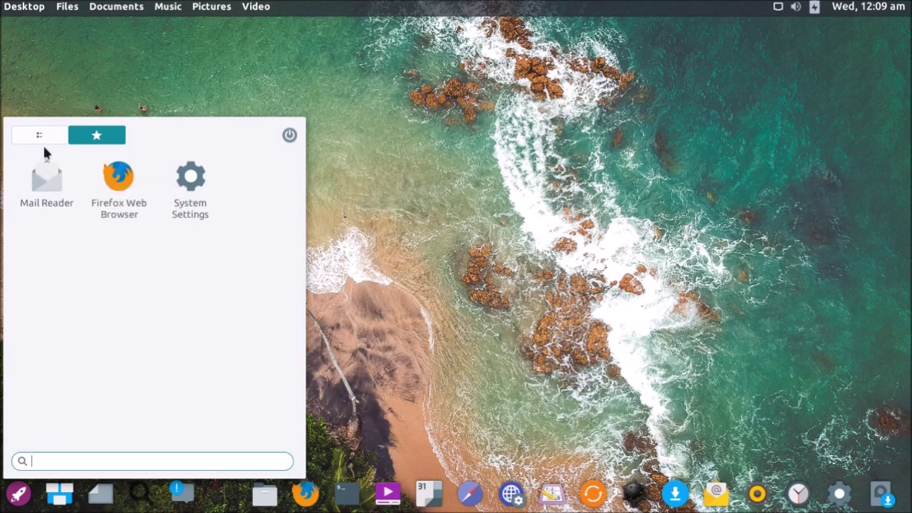
pyautogui.rightClick(60, 174)
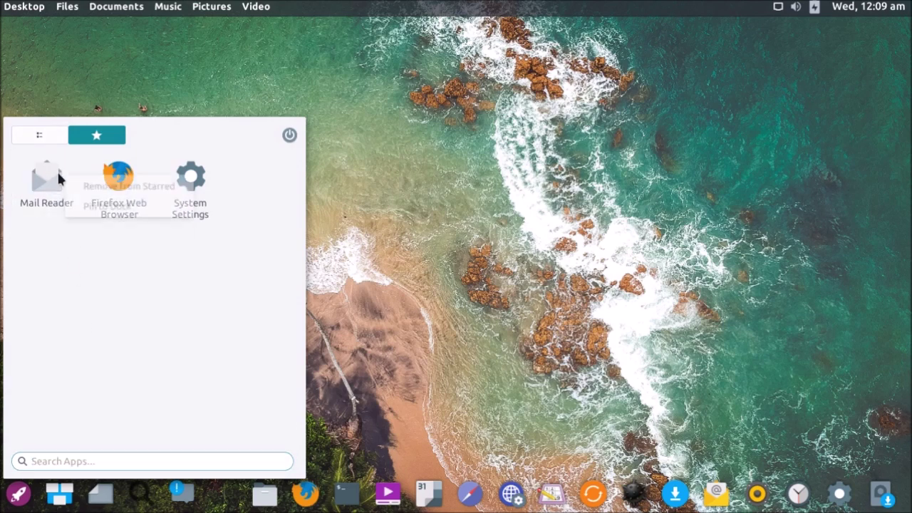
# Pin Mail Reader to the dock and remove it from the launcher's starred applications.
pyautogui.click(88, 210)
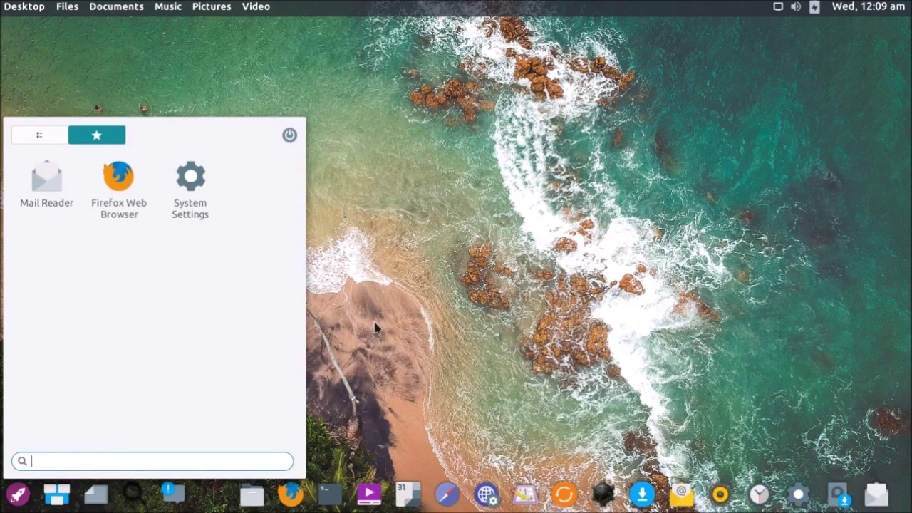
pyautogui.rightClick(39, 190)
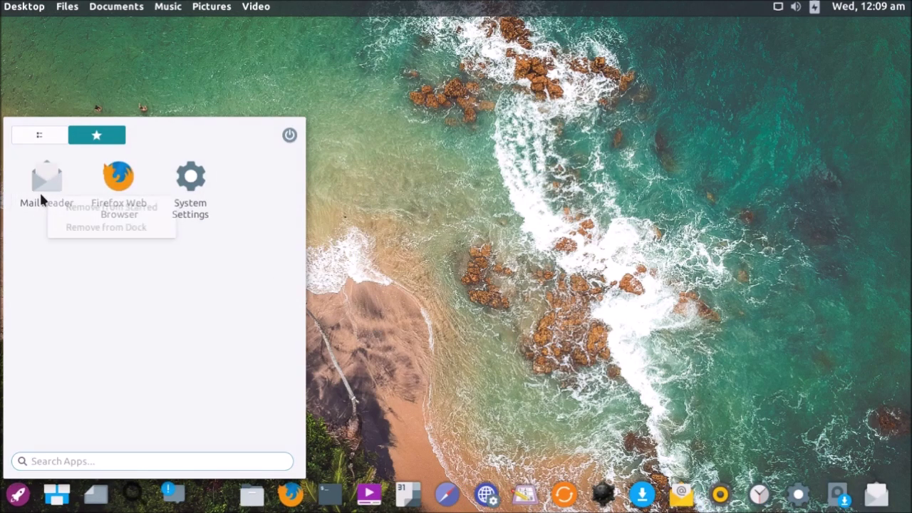
pyautogui.click(112, 207)
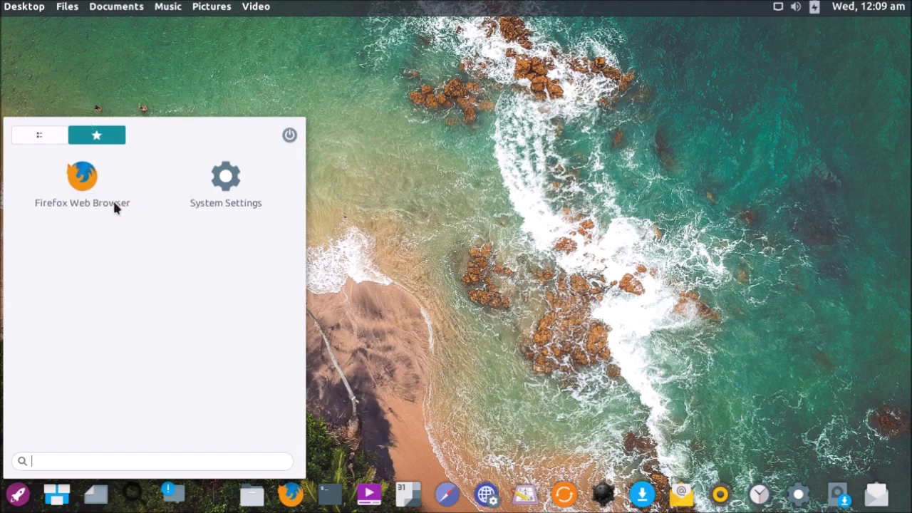
# Look at the options offered for the starred System Settings entry, then open System Settings.
pyautogui.rightClick(268, 188)
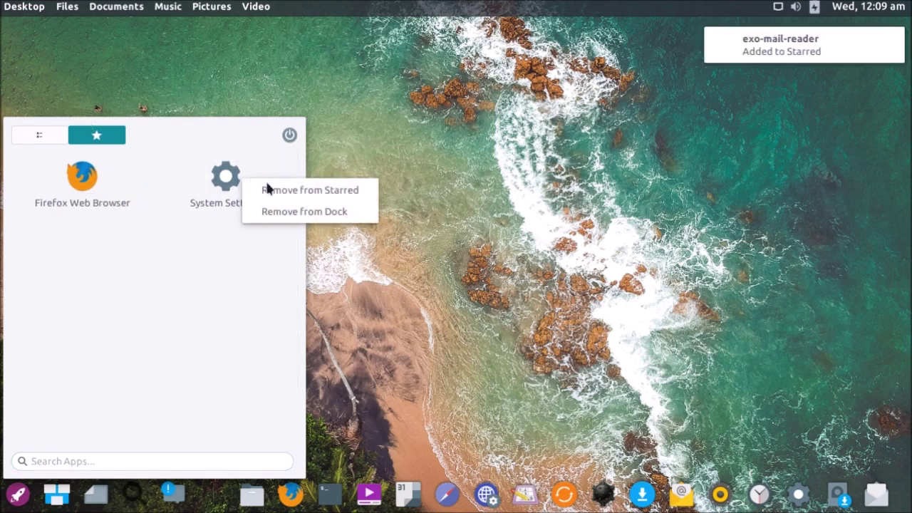
pyautogui.click(91, 301)
pyautogui.moveTo(76, 176); pyautogui.dragTo(79, 196)
pyautogui.moveTo(223, 198); pyautogui.dragTo(206, 214)
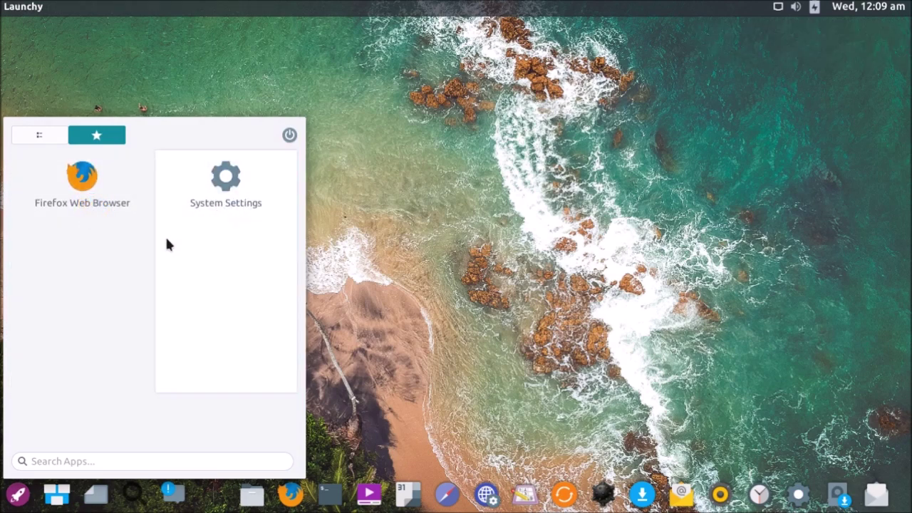
pyautogui.rightClick(187, 233)
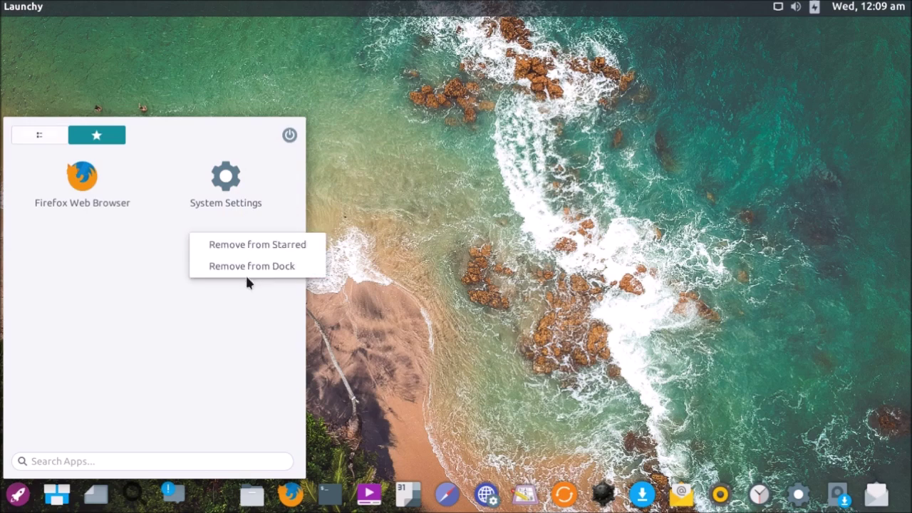
pyautogui.press('Escape')
pyautogui.rightClick(204, 187)
pyautogui.press('Escape')
pyautogui.press('Escape')
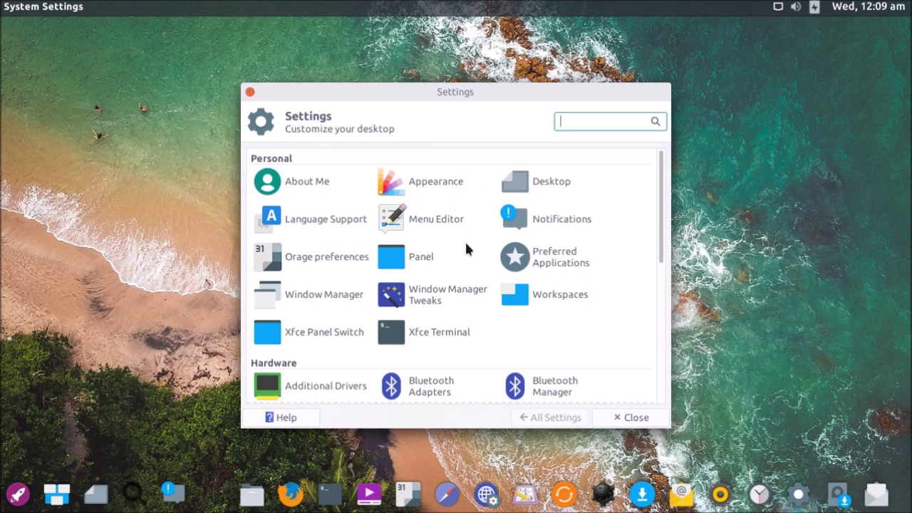
# Open Menu Editor from Settings, move the front MenuLibre window aside and close that duplicate.
pyautogui.click(409, 222)
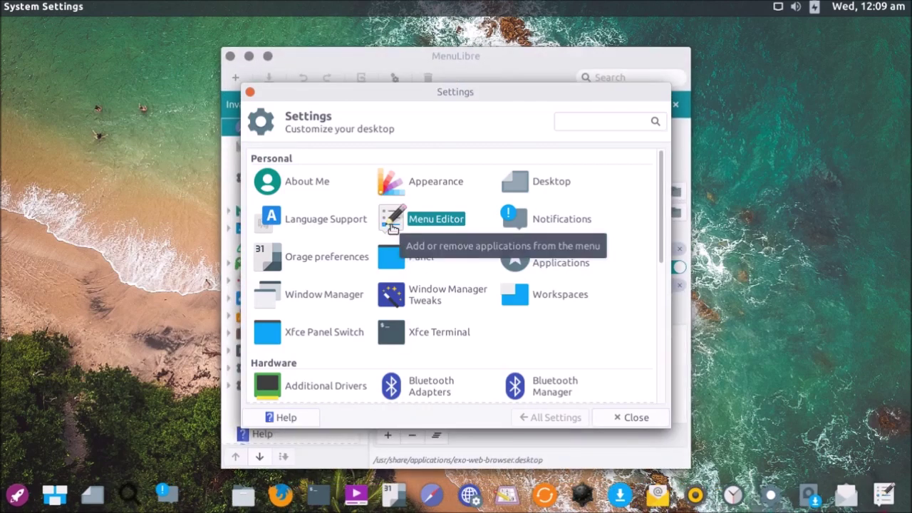
pyautogui.moveTo(339, 57); pyautogui.dragTo(146, 42)
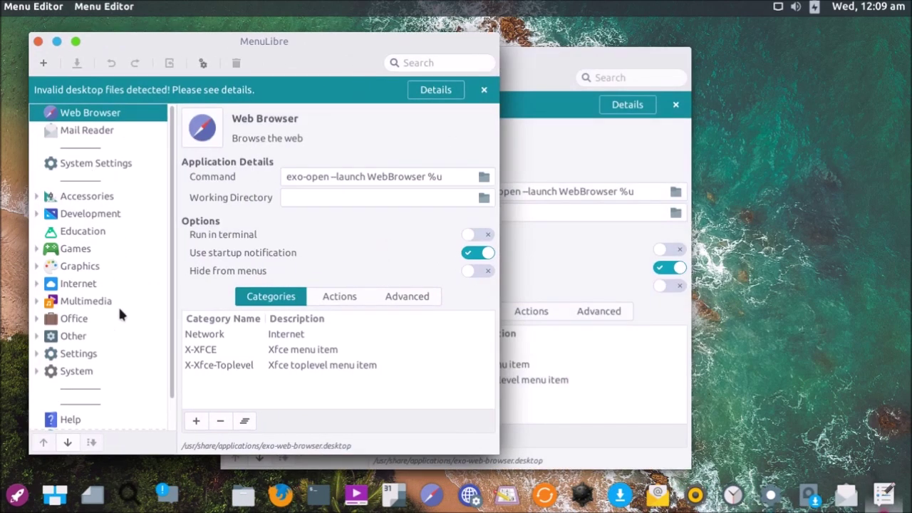
pyautogui.click(38, 41)
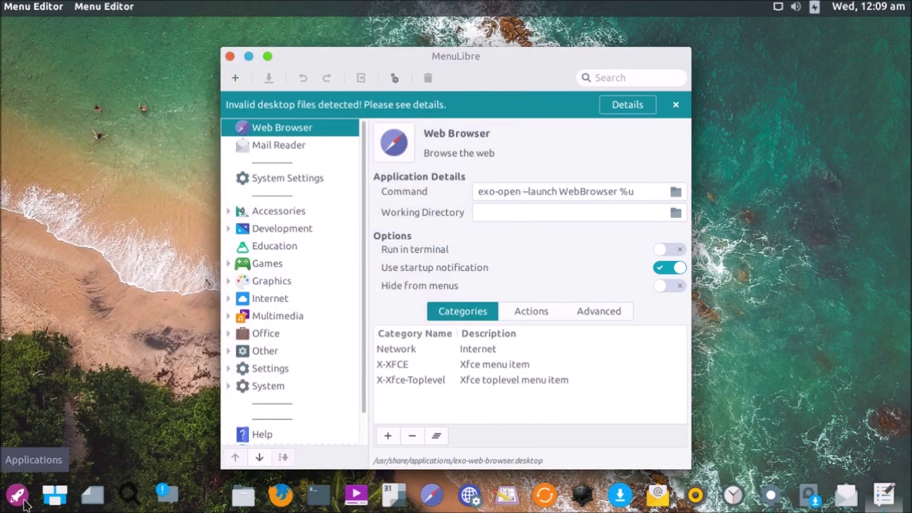
# Show the starred applications in the launcher and look at the options offered for Firefox Web Browser.
pyautogui.click(23, 502)
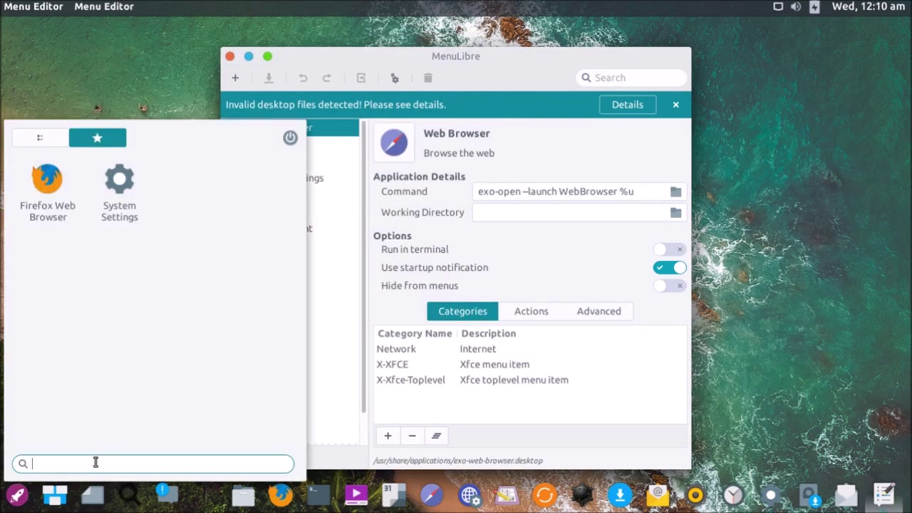
pyautogui.click(41, 141)
pyautogui.click(97, 137)
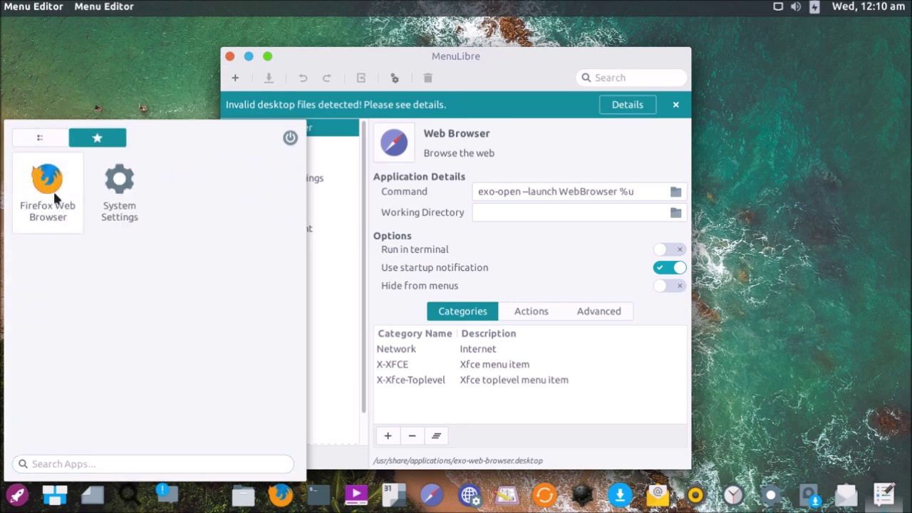
pyautogui.rightClick(53, 189)
pyautogui.rightClick(53, 190)
pyautogui.rightClick(48, 187)
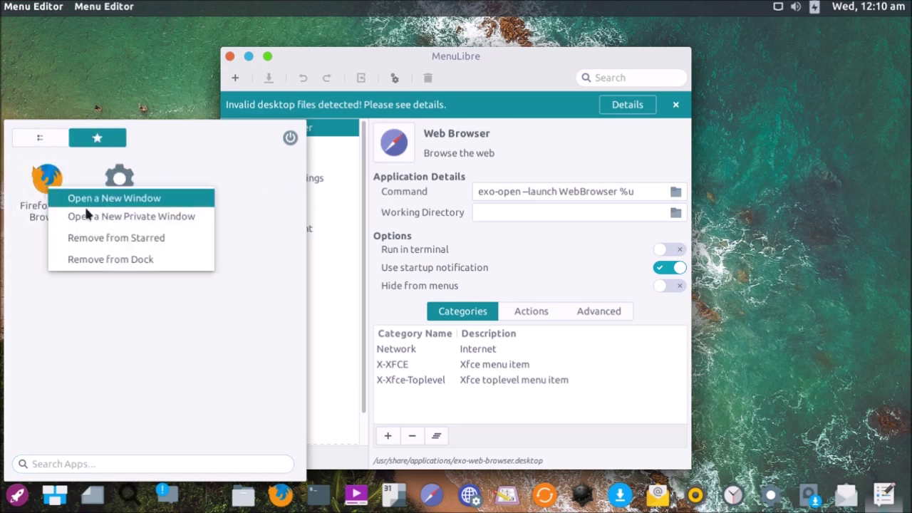
pyautogui.click(120, 306)
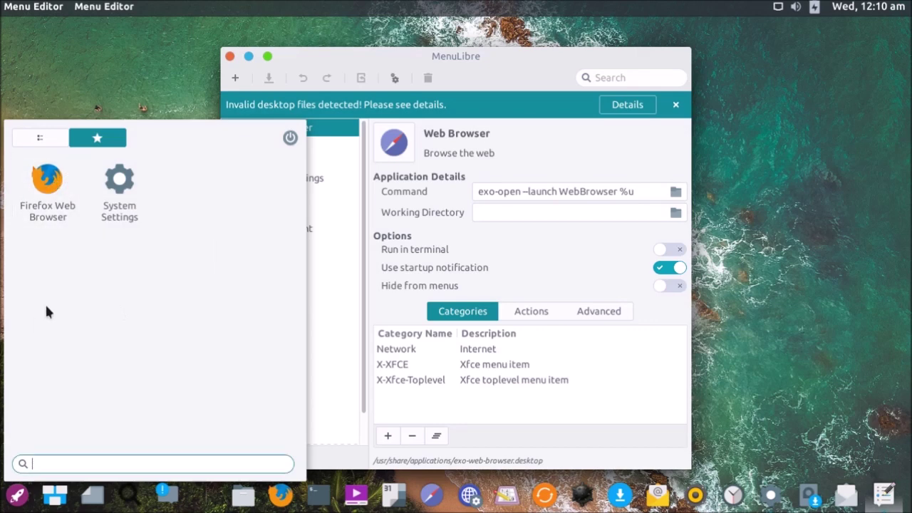
# Remove Firefox Web Browser and System Settings from the starred applications and close the launcher.
pyautogui.rightClick(58, 205)
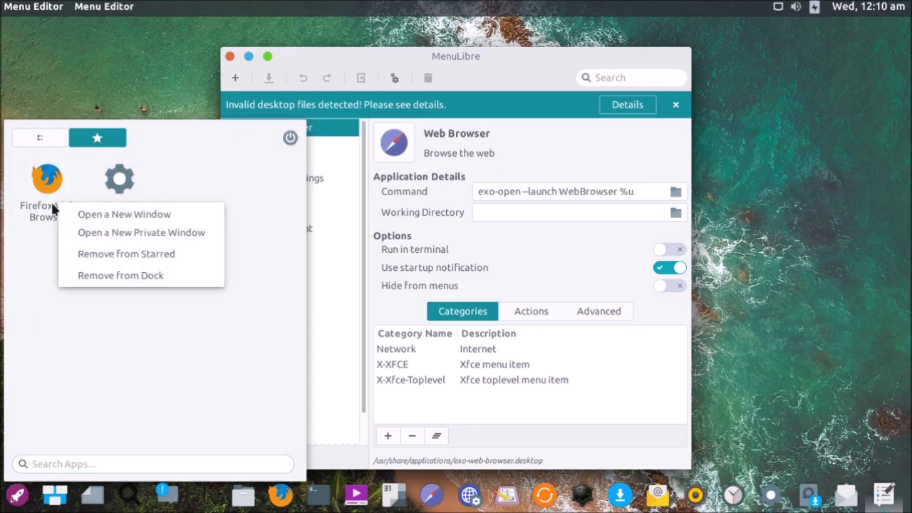
pyautogui.click(100, 264)
pyautogui.rightClick(153, 191)
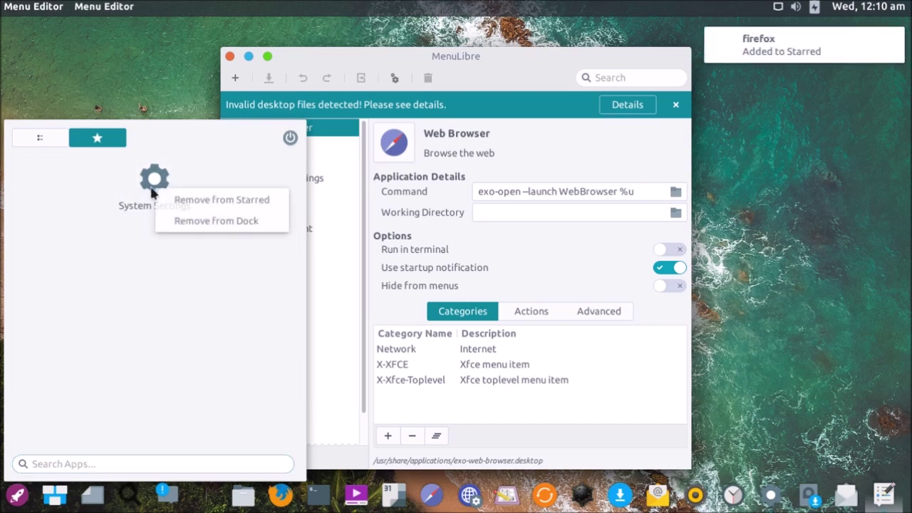
pyautogui.click(180, 201)
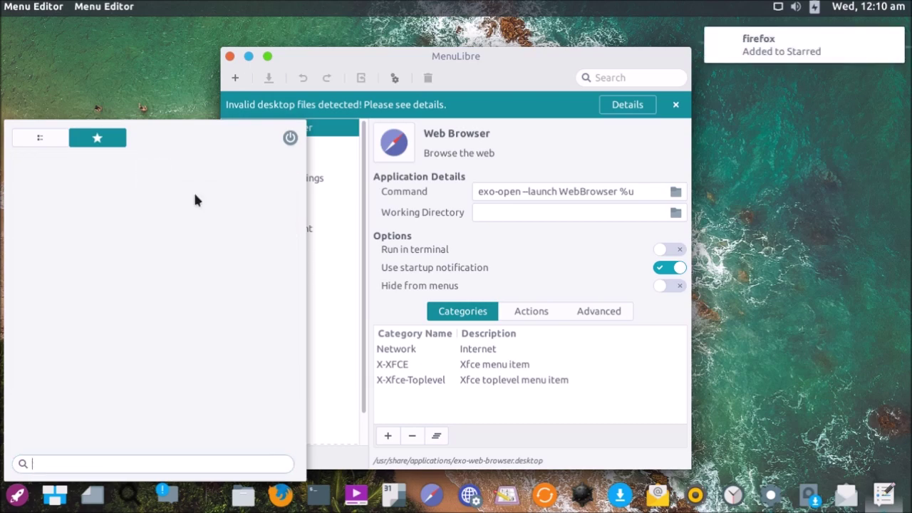
pyautogui.click(19, 500)
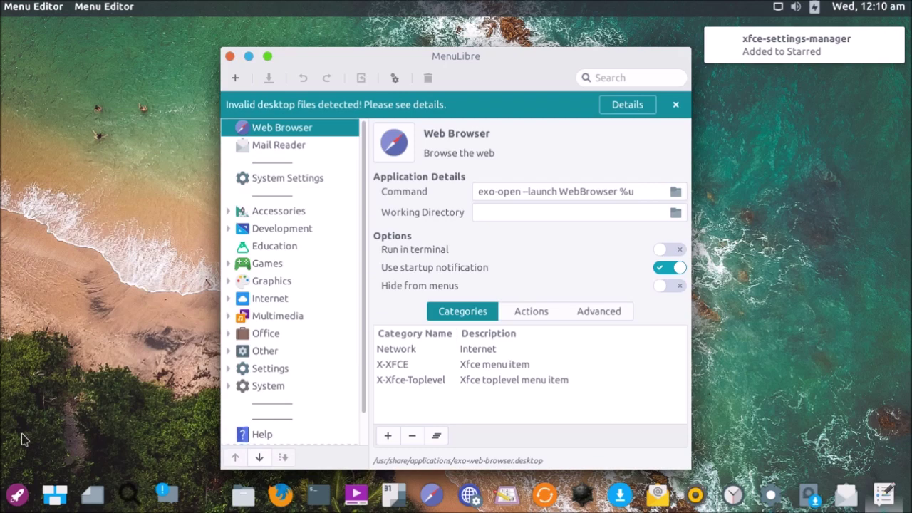
# Switch the launcher to its category view and browse the Games, Graphics and Internet applications.
pyautogui.click(18, 501)
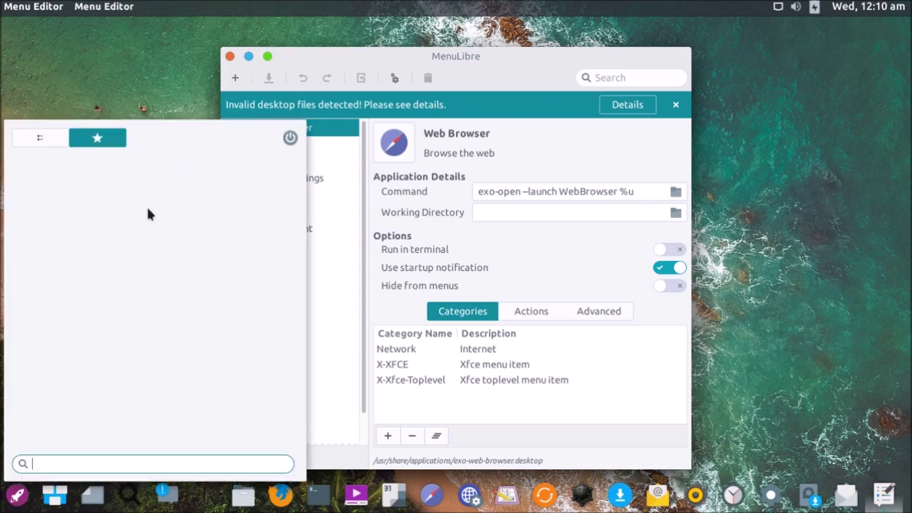
pyautogui.click(38, 137)
pyautogui.click(114, 91)
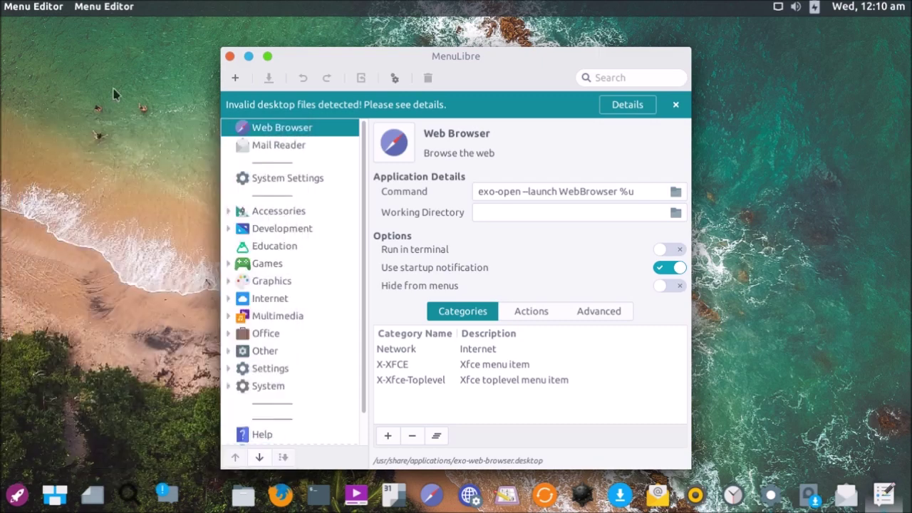
pyautogui.click(16, 494)
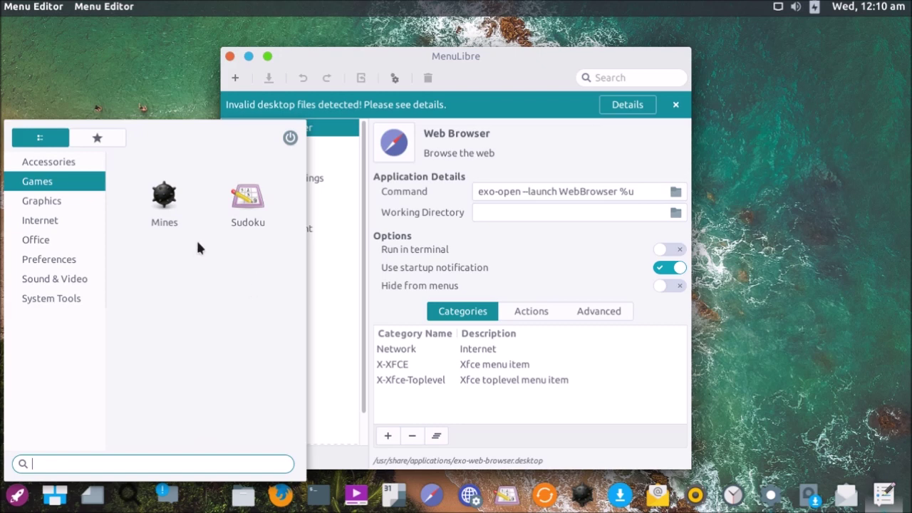
pyautogui.click(42, 205)
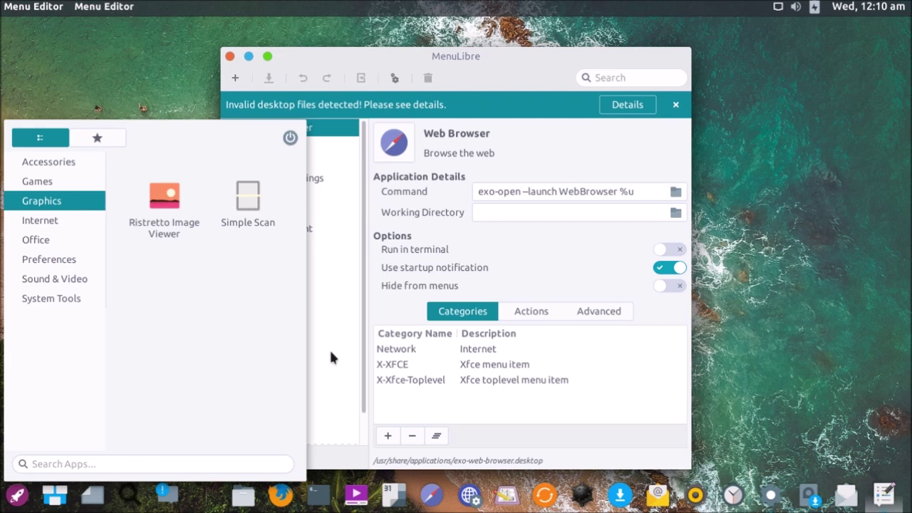
pyautogui.click(39, 222)
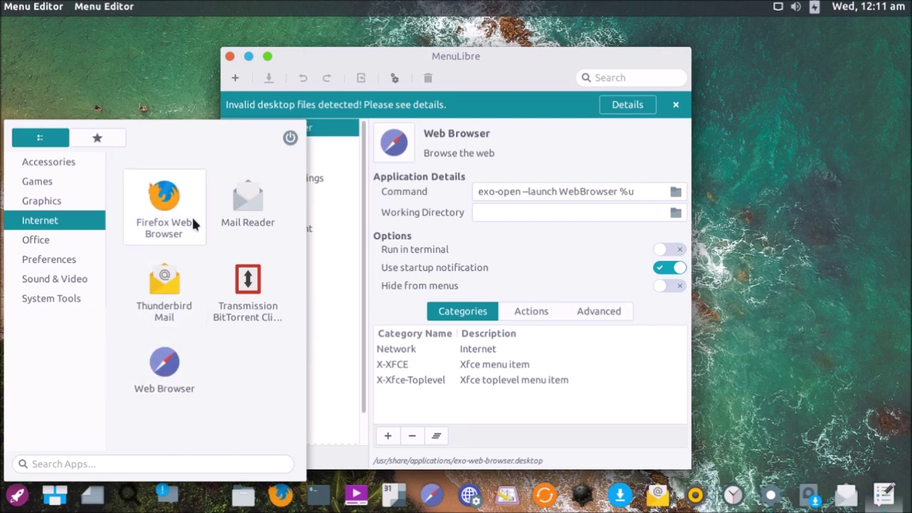
# Launch Web Browser from the Internet category, view the Firefox new tab page, close it and reopen the launcher.
pyautogui.click(177, 359)
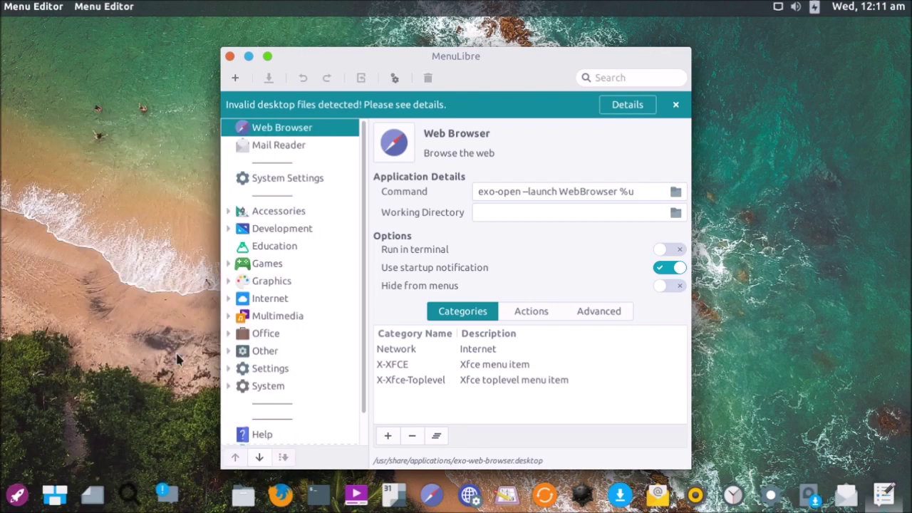
pyautogui.click(17, 494)
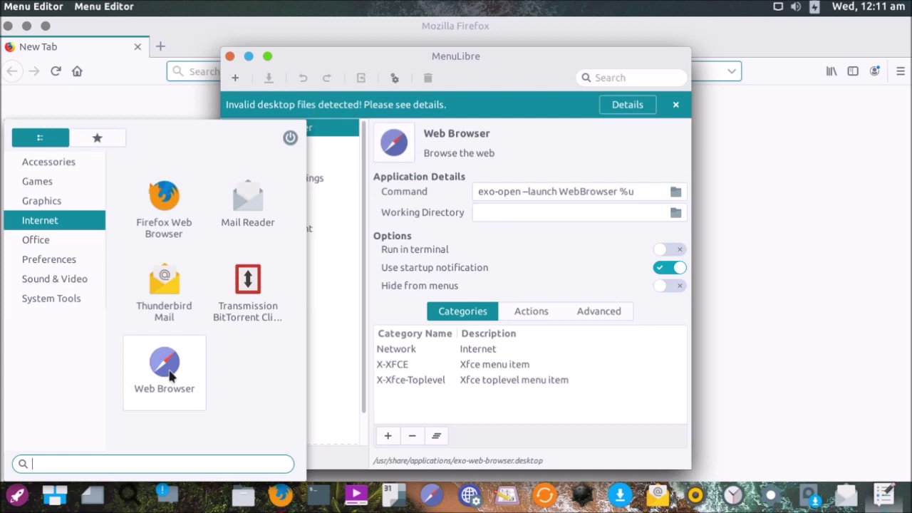
pyautogui.click(8, 32)
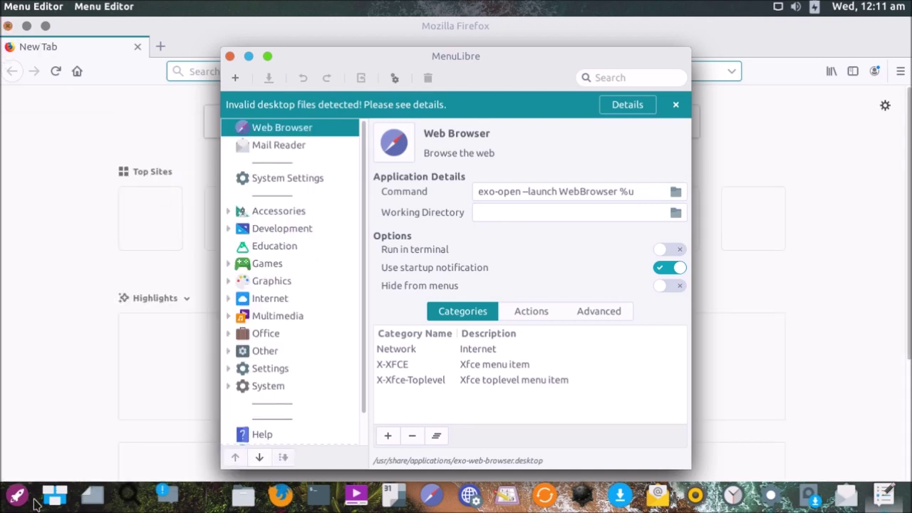
pyautogui.click(55, 358)
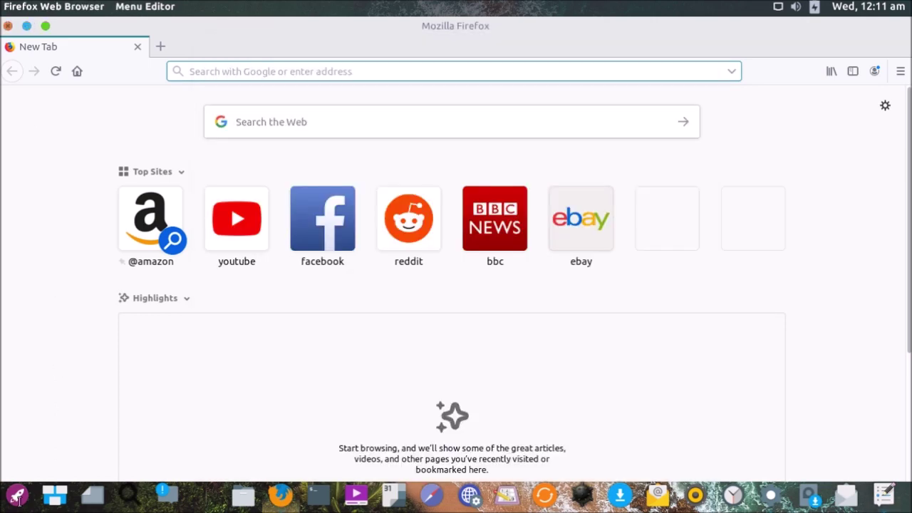
pyautogui.click(18, 495)
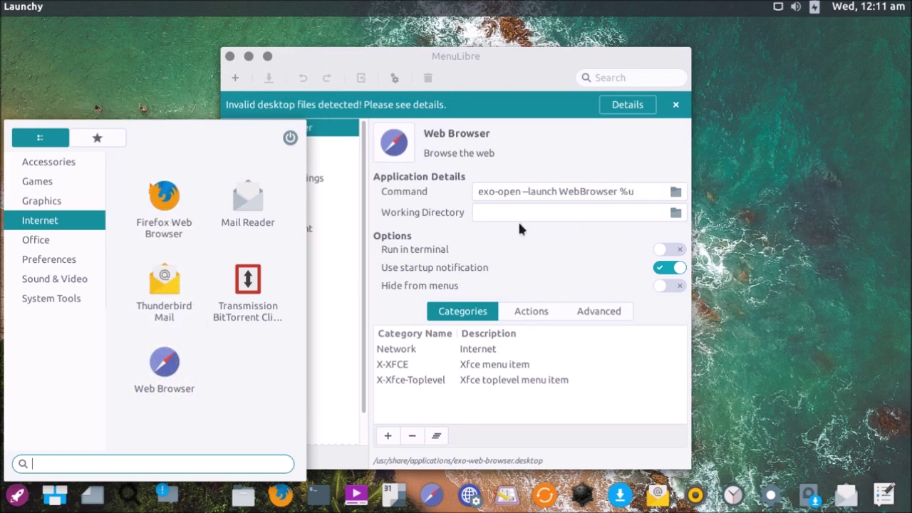
# Close the launcher and highlight the launch command of the Web Browser entry in MenuLibre without changing it.
pyautogui.click(509, 197)
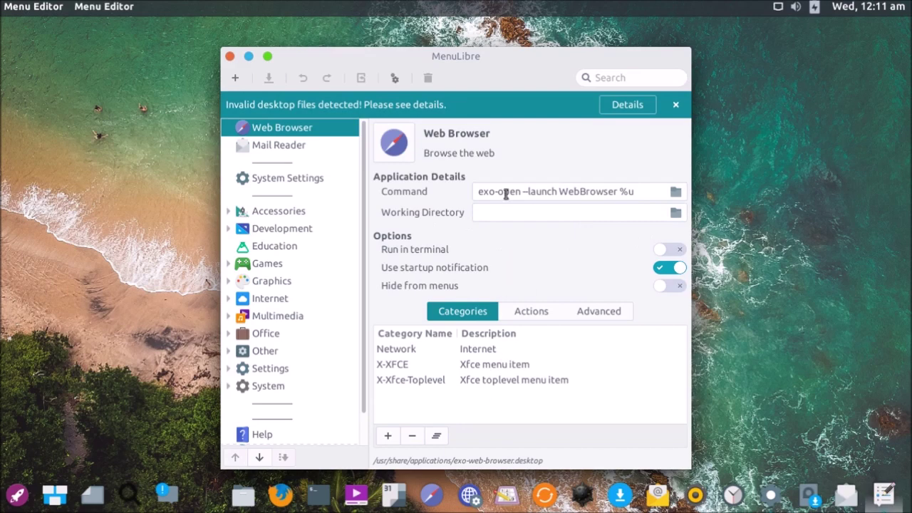
pyautogui.moveTo(503, 192); pyautogui.dragTo(475, 191)
pyautogui.keyDown('shift'); pyautogui.click(648, 182); pyautogui.keyUp('shift')
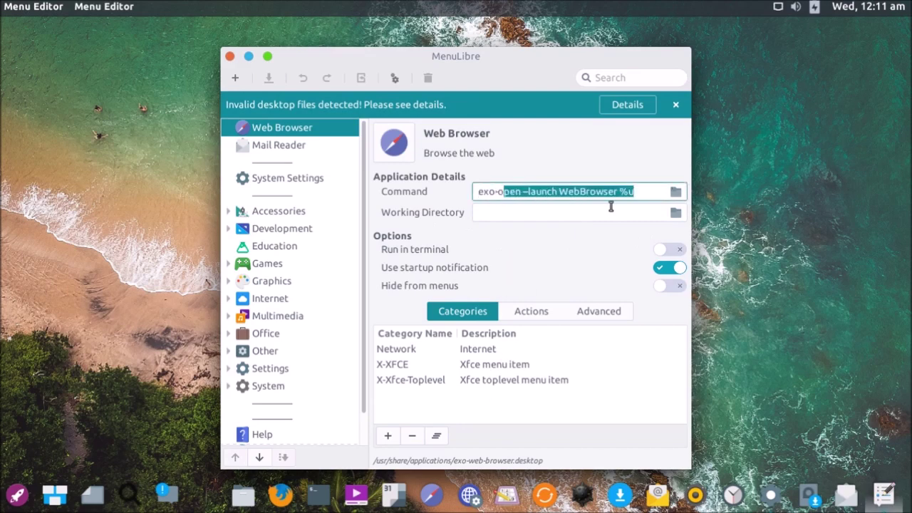
pyautogui.click(644, 194)
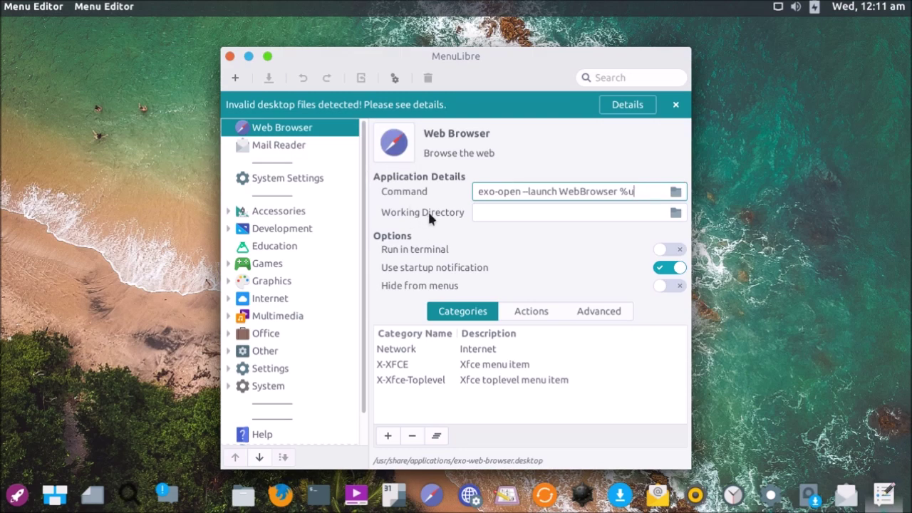
# Expand and collapse the Accessories category in MenuLibre, then close the MenuLibre and Settings windows.
pyautogui.click(228, 212)
pyautogui.click(228, 212)
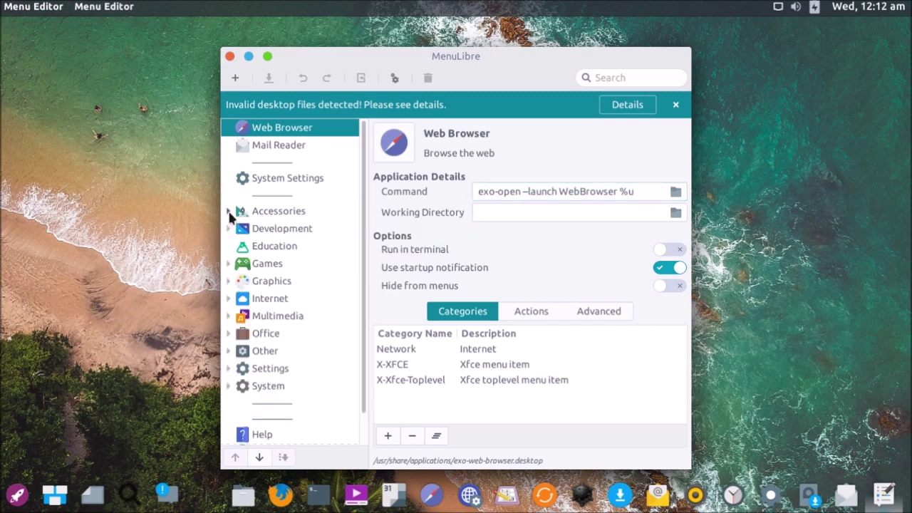
pyautogui.scroll(-1, 285, 311)
pyautogui.scroll(1, 292, 330)
pyautogui.click(229, 55)
pyautogui.click(250, 92)
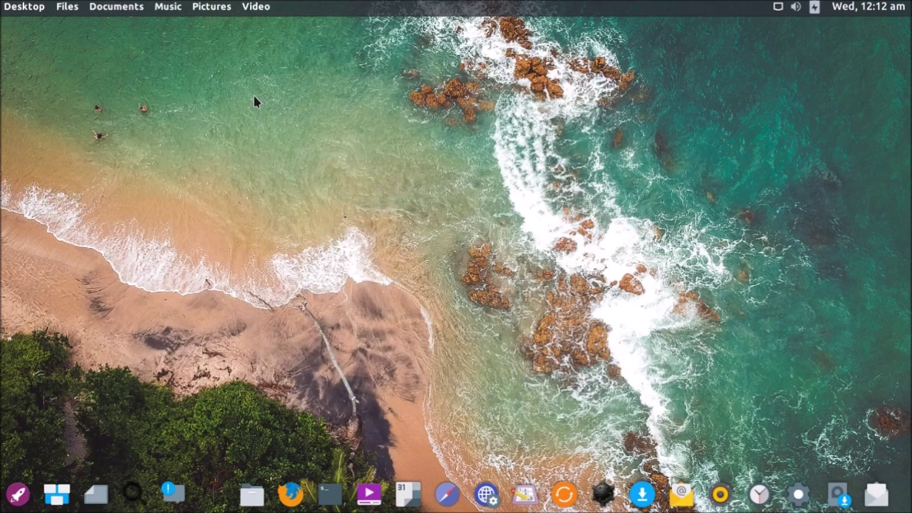
# Open the workspace view from the empty desktop.
pyautogui.rightClick(247, 163)
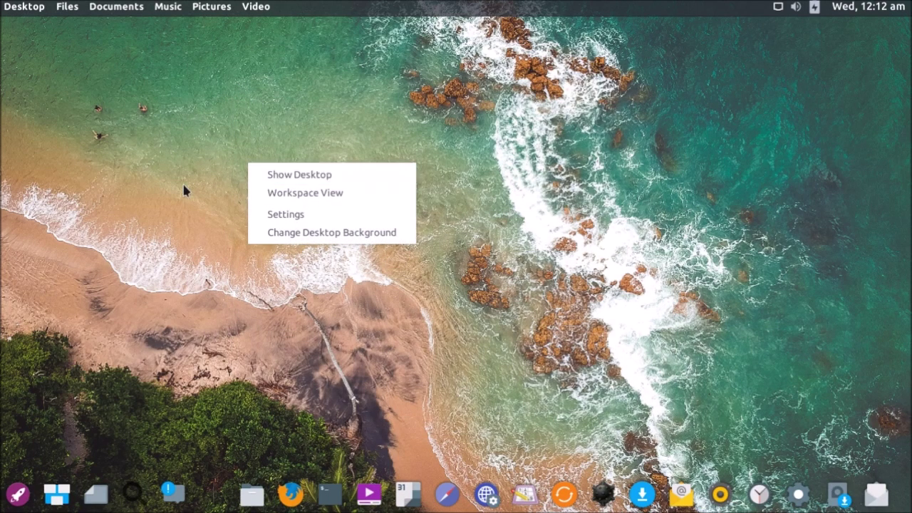
pyautogui.click(317, 195)
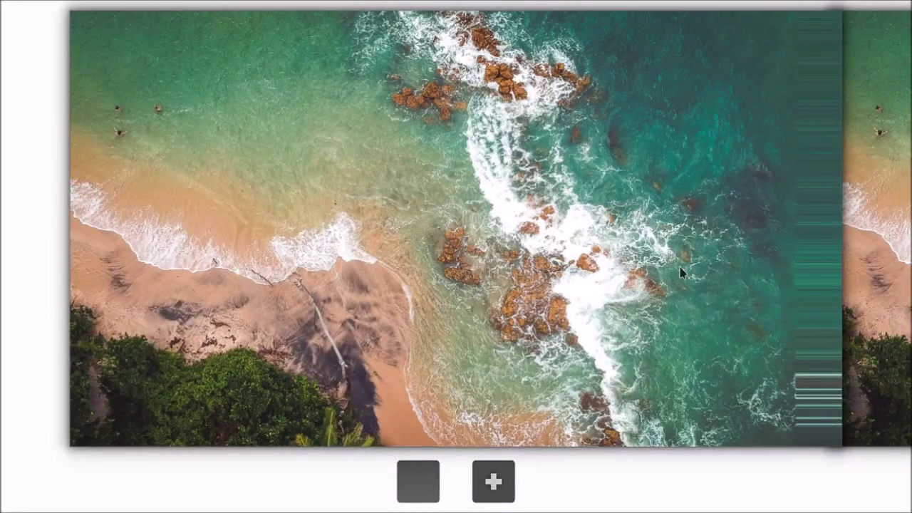
# Explore workspace switching by choosing the neighbouring workspace, returning to the desktop and reopening the workspace view from the desktop.
pyautogui.click(873, 265)
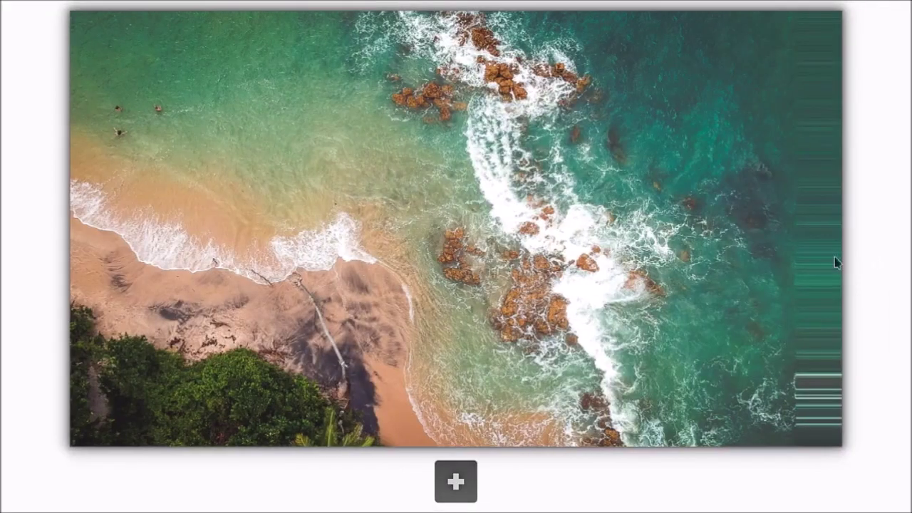
pyautogui.click(393, 295)
pyautogui.rightClick(302, 255)
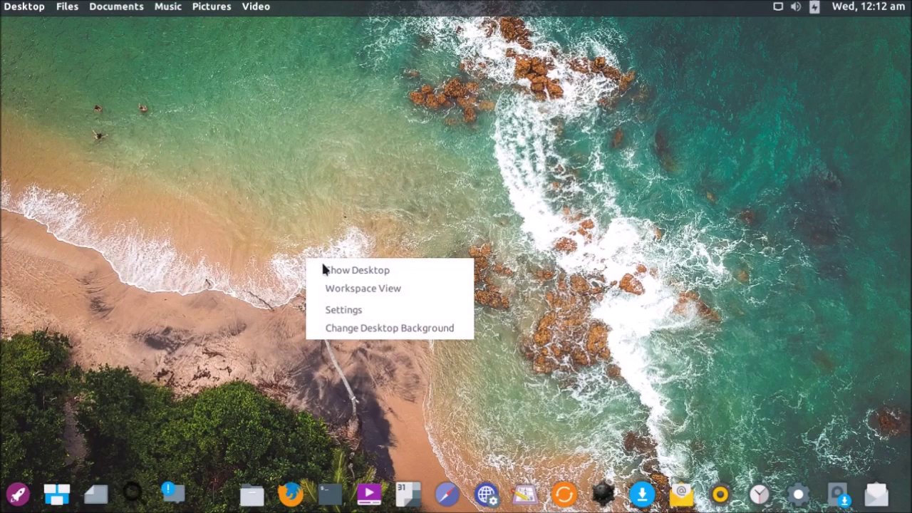
pyautogui.click(350, 288)
pyautogui.click(325, 224)
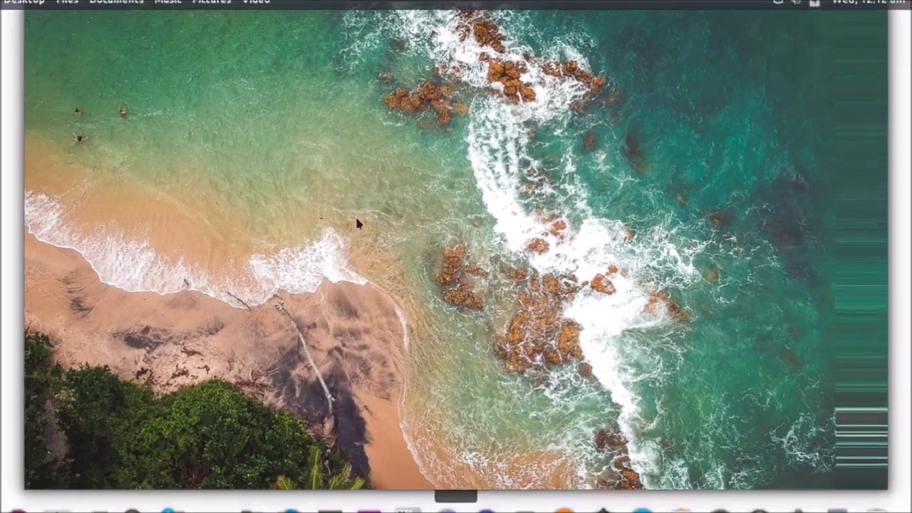
pyautogui.rightClick(147, 207)
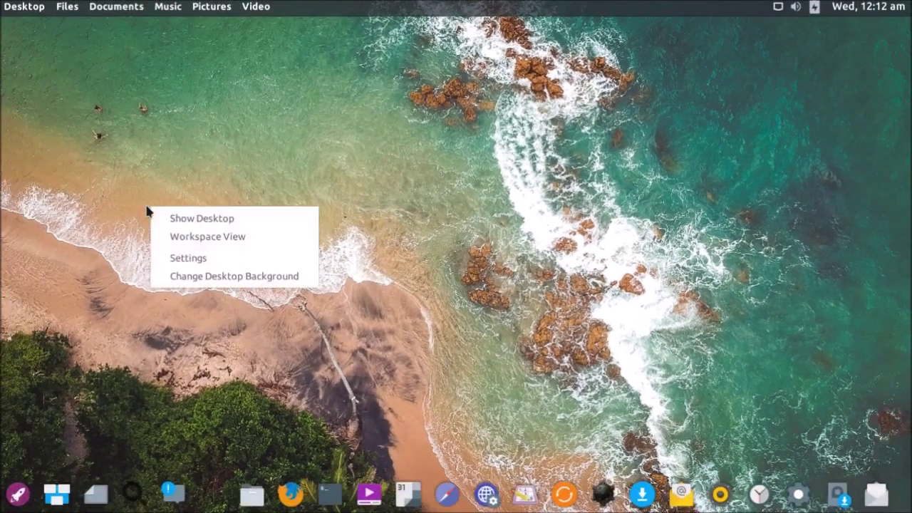
pyautogui.click(199, 241)
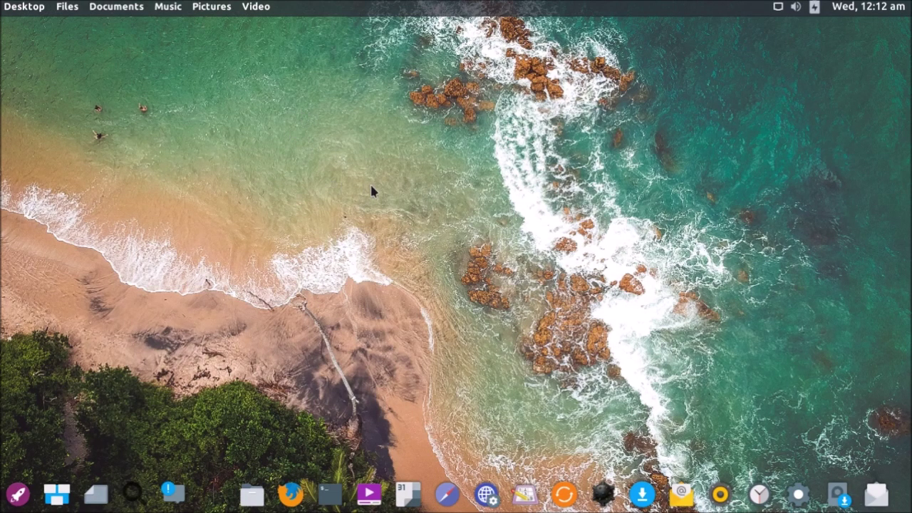
# Open and dismiss the launcher, then view the General notification settings and close the Notifications window.
pyautogui.click(28, 497)
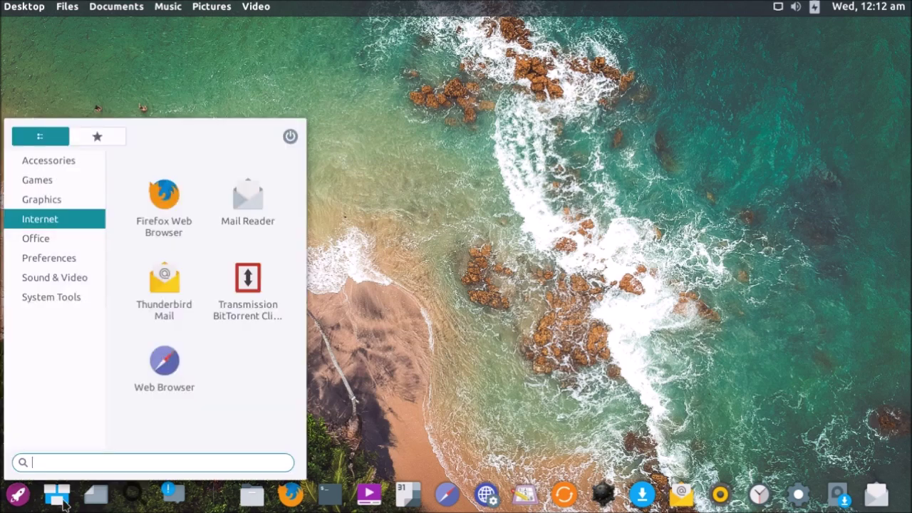
pyautogui.click(413, 358)
pyautogui.click(171, 496)
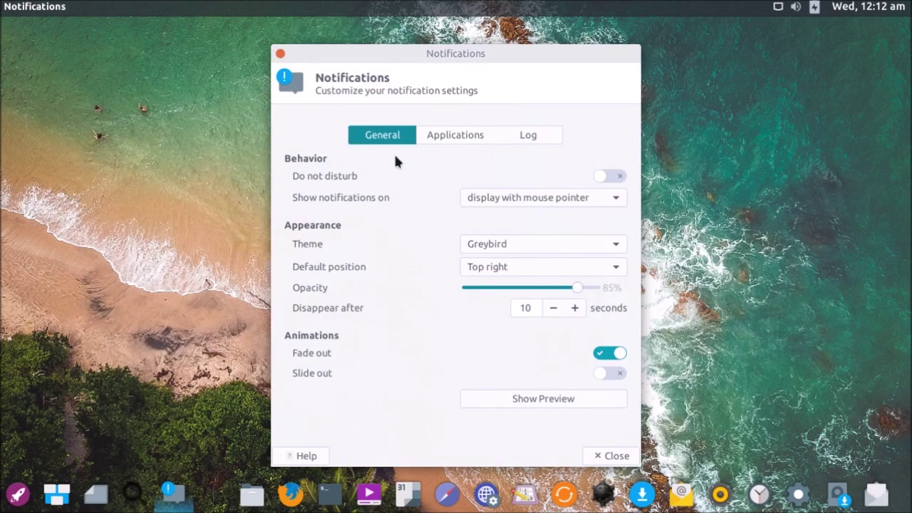
pyautogui.click(280, 54)
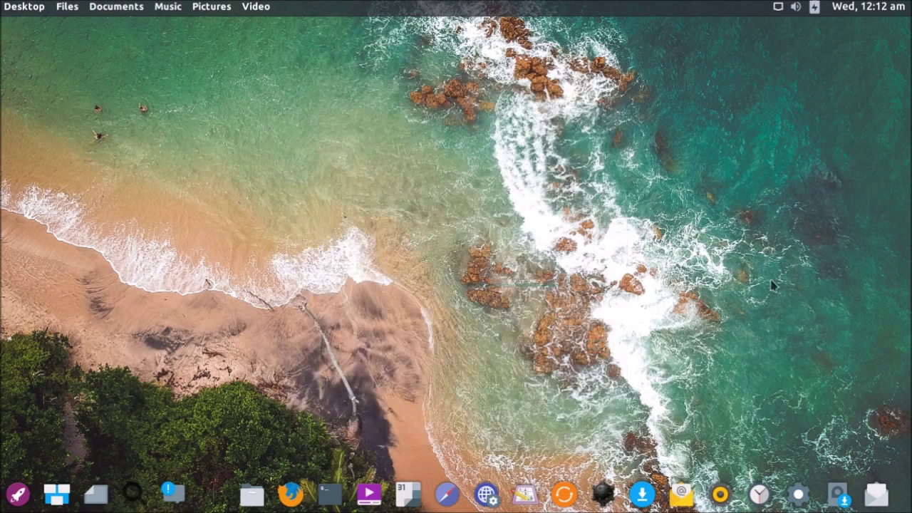
# Open Application Finder from the dock and switch the launcher from categories to the full application grid.
pyautogui.click(838, 495)
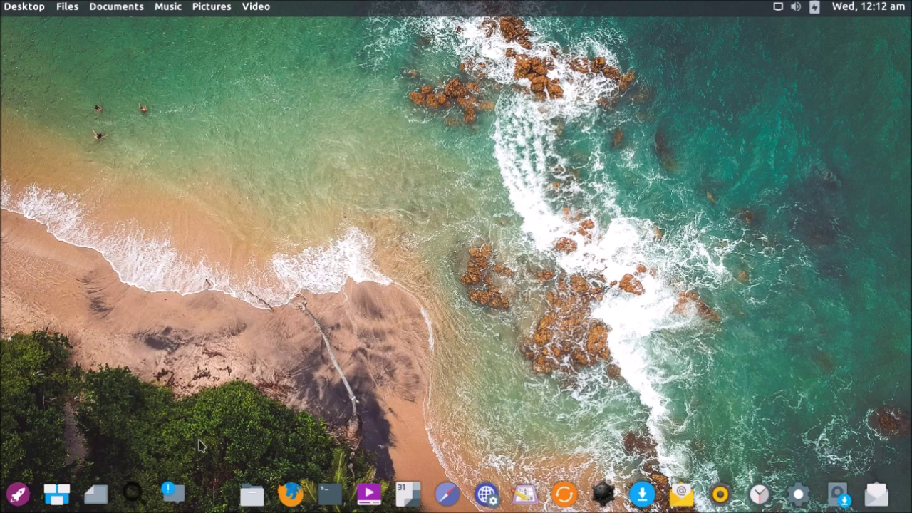
pyautogui.click(137, 497)
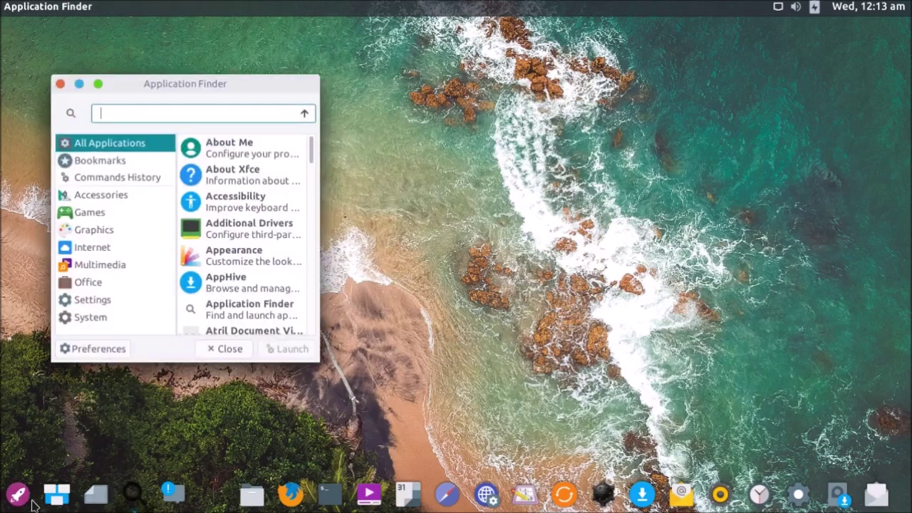
pyautogui.click(27, 497)
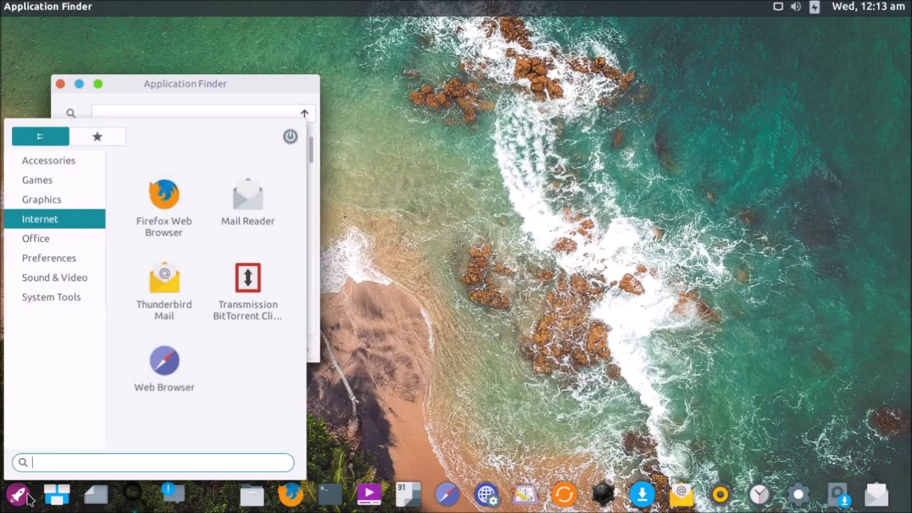
pyautogui.click(54, 142)
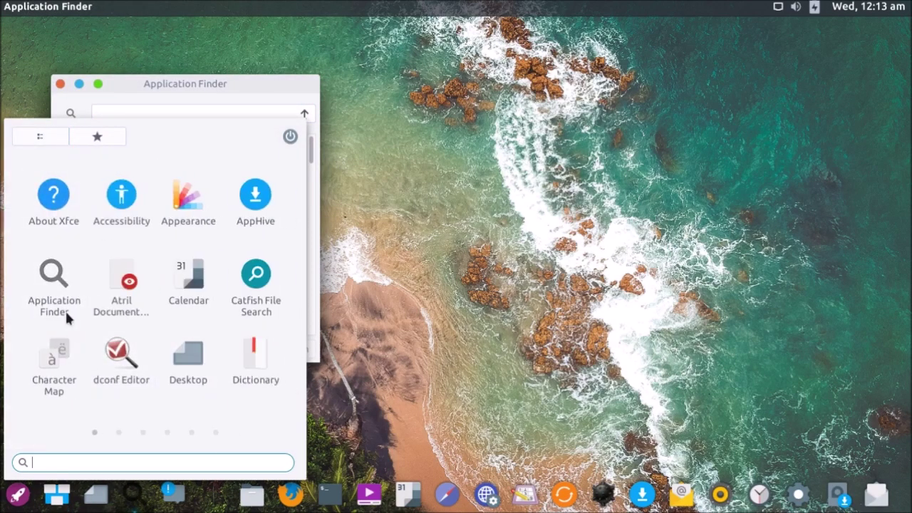
# Launch Gigolo from the second page of the launcher's application grid, view it and close its window.
pyautogui.scroll(-1, 139, 295)
pyautogui.scroll(1, 139, 301)
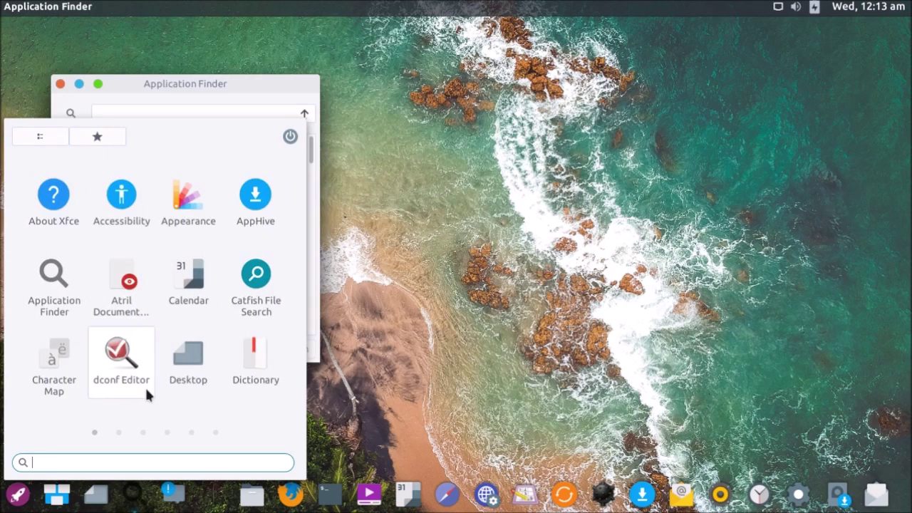
pyautogui.scroll(-1, 146, 388)
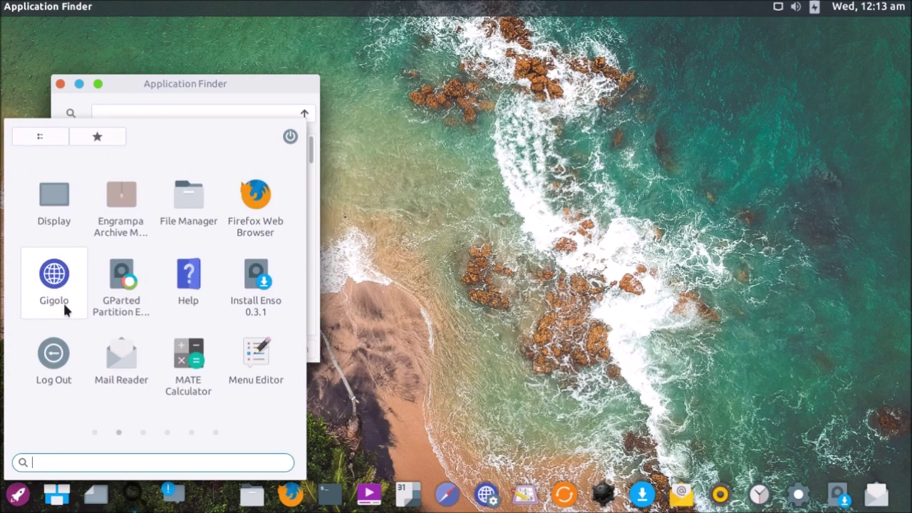
pyautogui.click(54, 282)
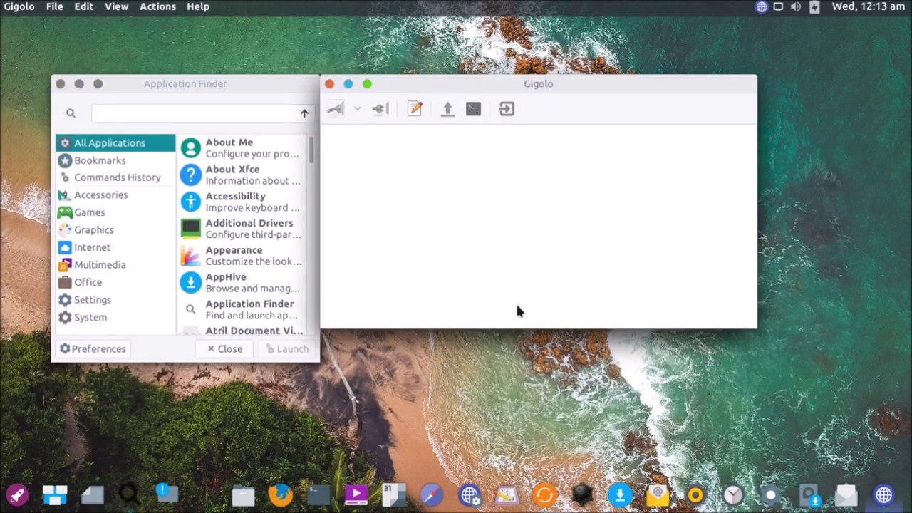
pyautogui.click(329, 84)
# Browse the launcher's remaining application pages, launch Xfburn from the last page and close Application Finder.
pyautogui.click(19, 499)
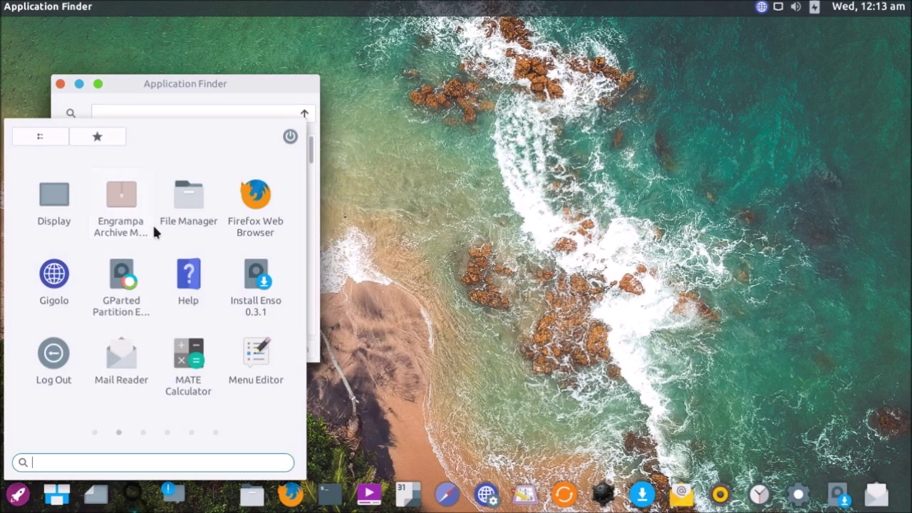
pyautogui.scroll(-1, 165, 294)
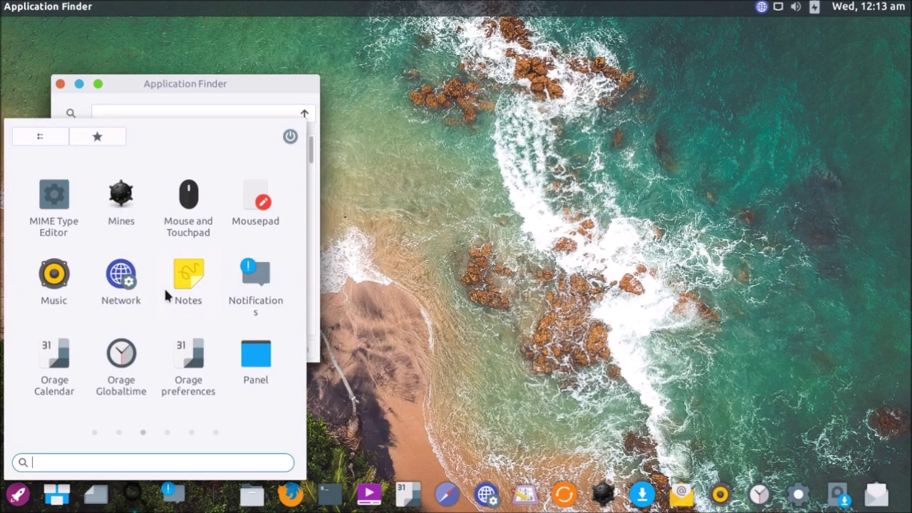
pyautogui.scroll(-1, 166, 292)
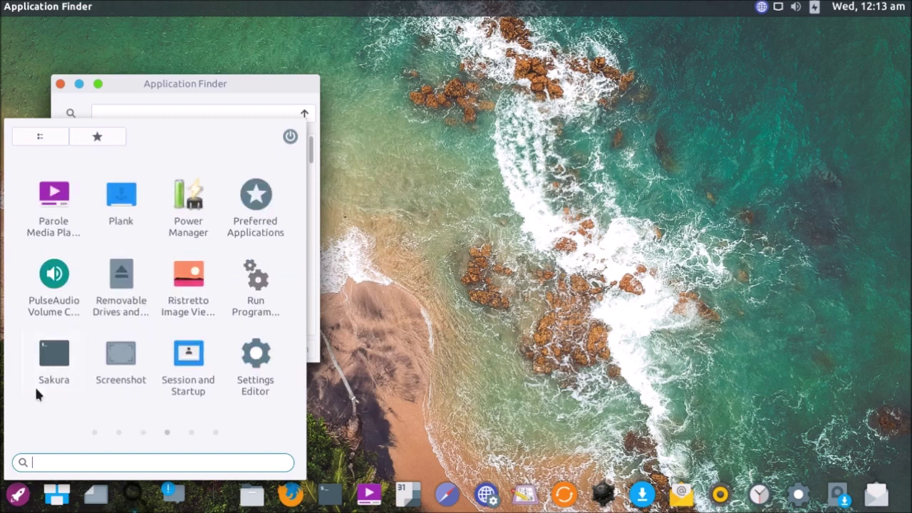
pyautogui.scroll(-1, 125, 406)
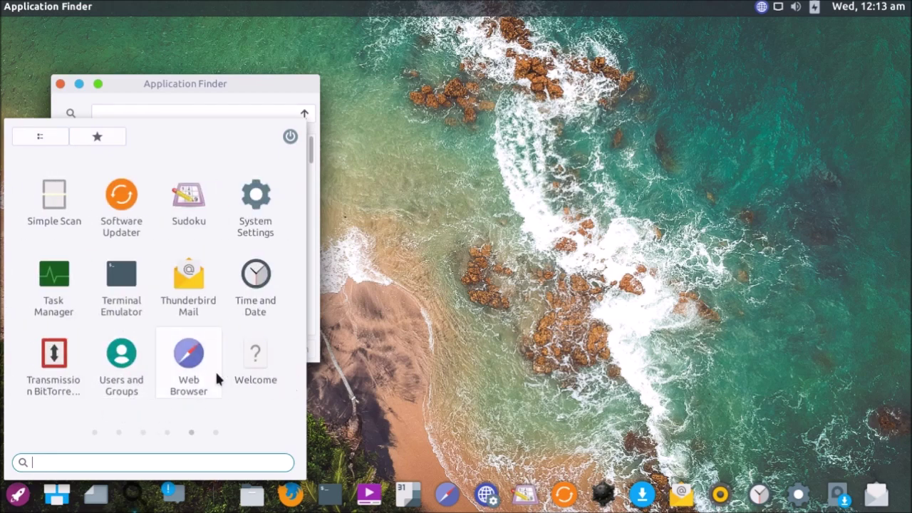
pyautogui.scroll(-1, 217, 373)
pyautogui.scroll(1, 216, 373)
pyautogui.scroll(-1, 215, 377)
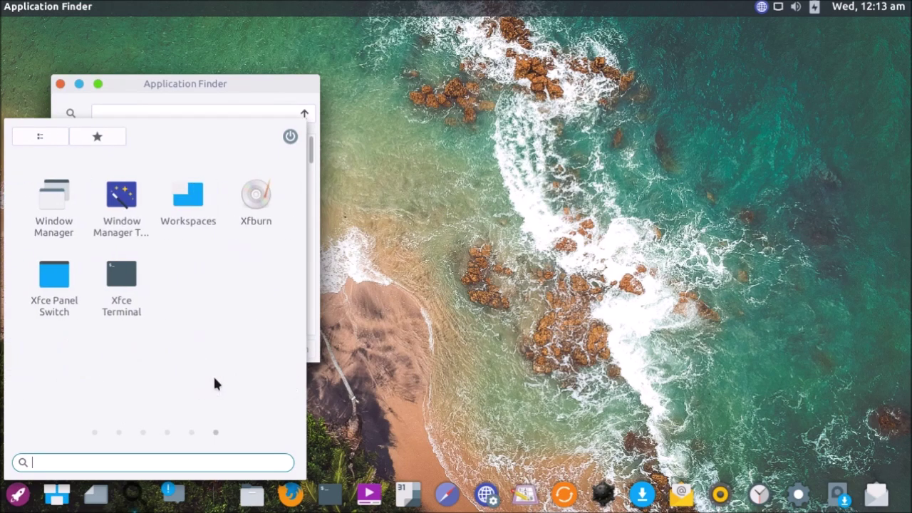
pyautogui.click(253, 215)
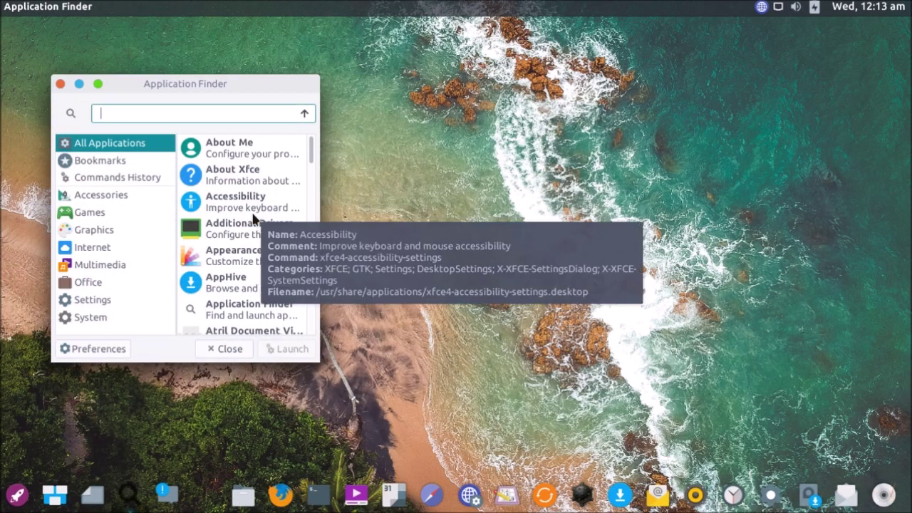
pyautogui.click(62, 85)
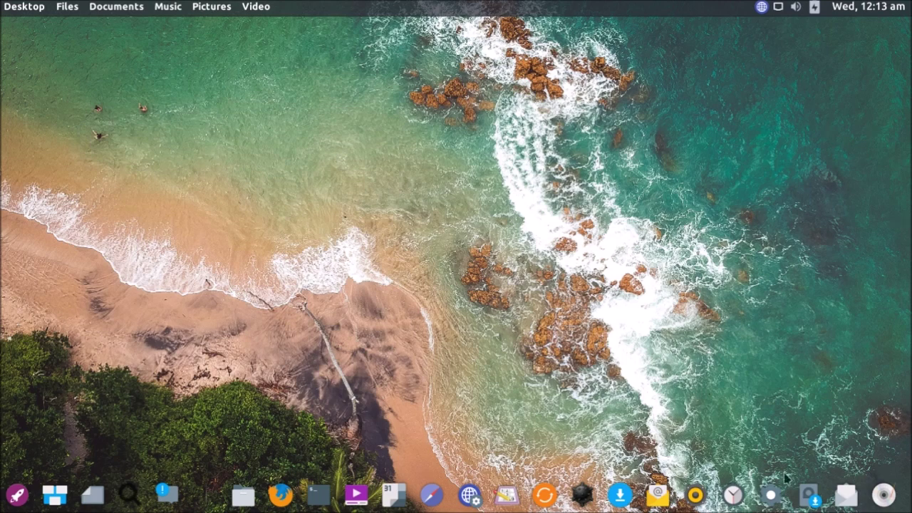
# Open another Xfburn window from the dock, view its welcome screen and close both Xfburn windows.
pyautogui.click(891, 501)
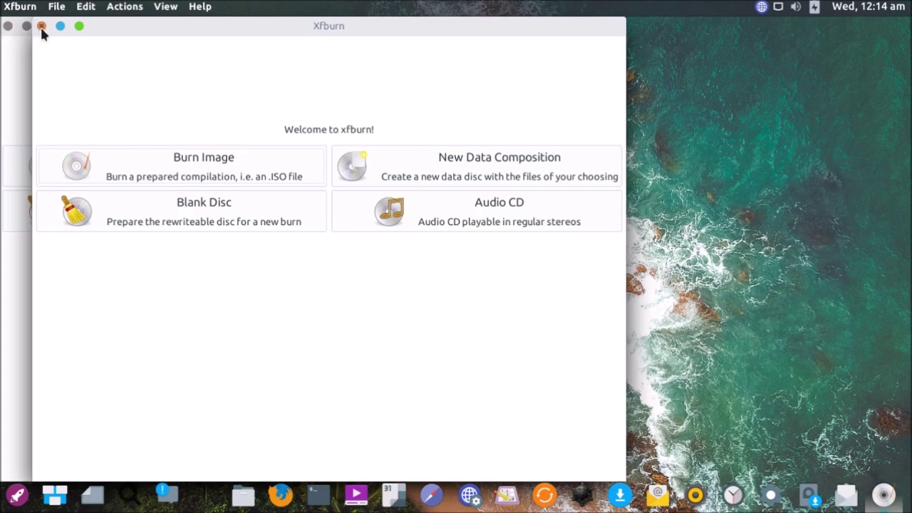
pyautogui.click(42, 26)
pyautogui.click(8, 26)
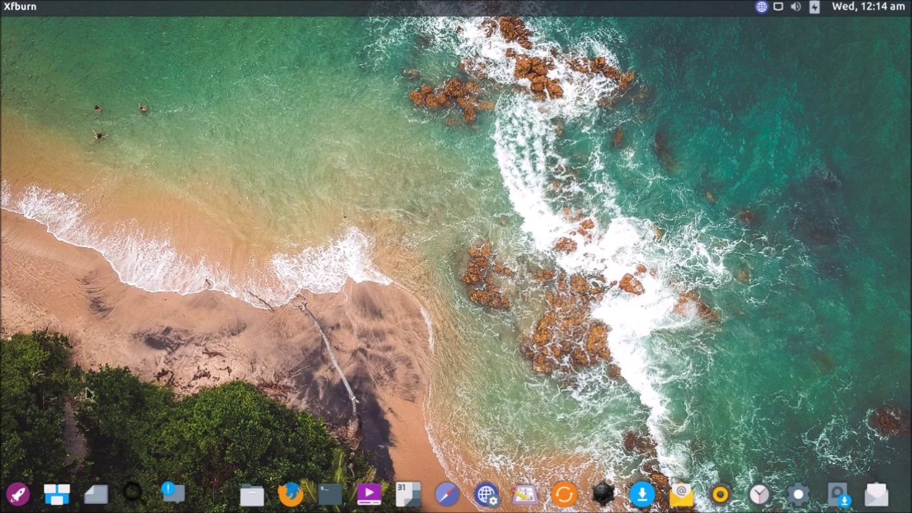
# Add Catfish File Search from the launcher's first application page to the dock, beside the Desktop icon, and close the launcher.
pyautogui.click(28, 500)
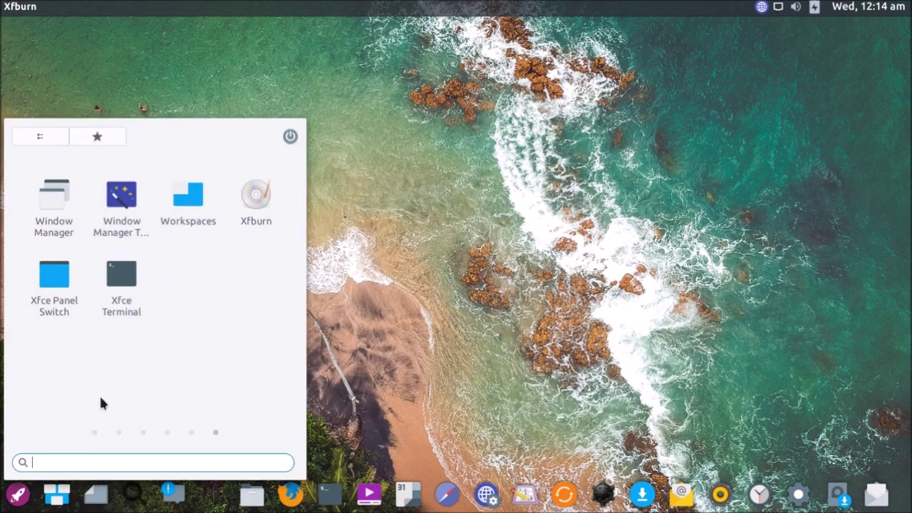
pyautogui.scroll(5, 137, 387)
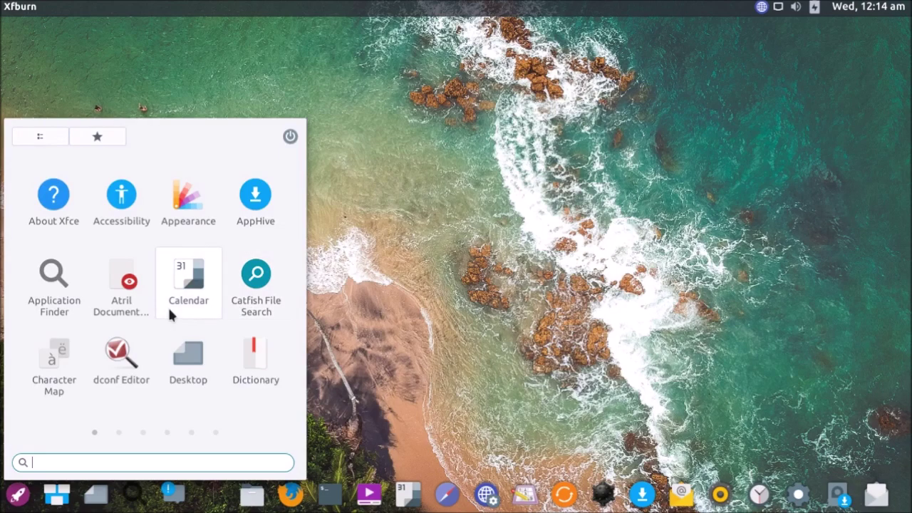
pyautogui.moveTo(245, 288); pyautogui.dragTo(121, 489)
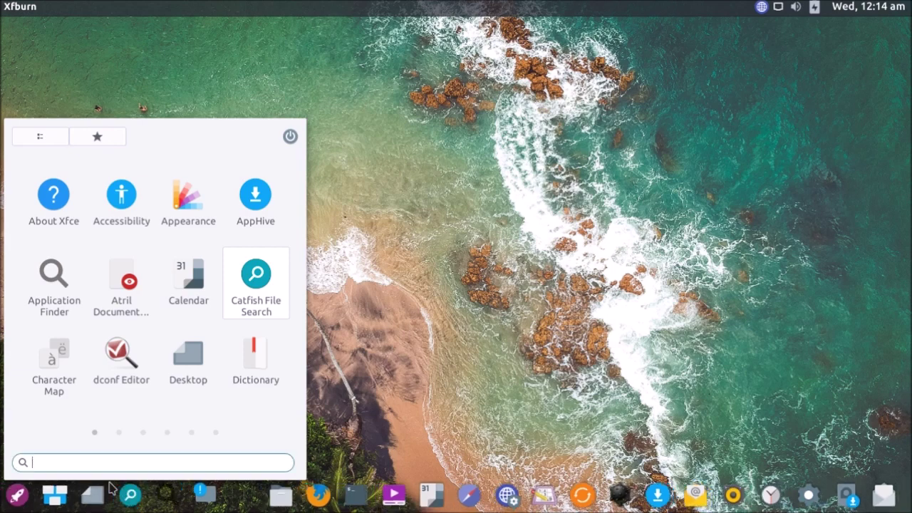
pyautogui.click(491, 337)
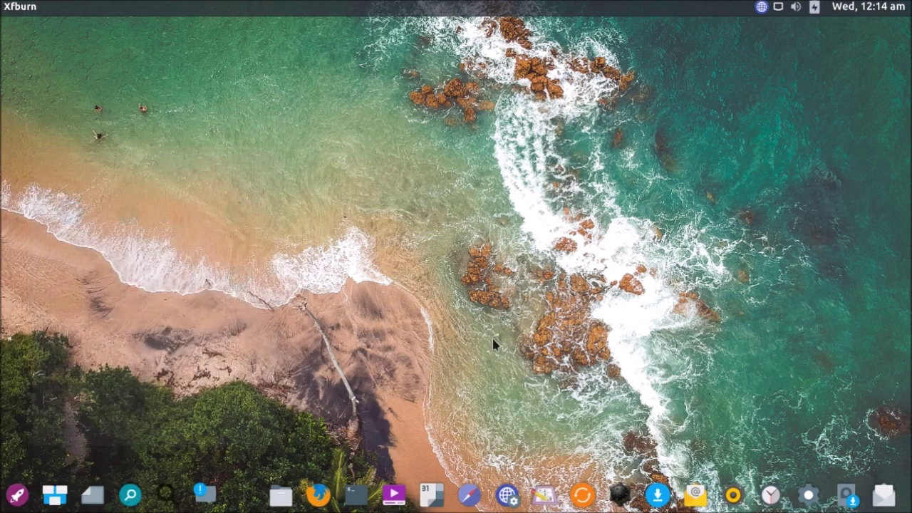
# Open Catfish File Search from the dock, dismiss its search database update notice and close its window.
pyautogui.click(130, 494)
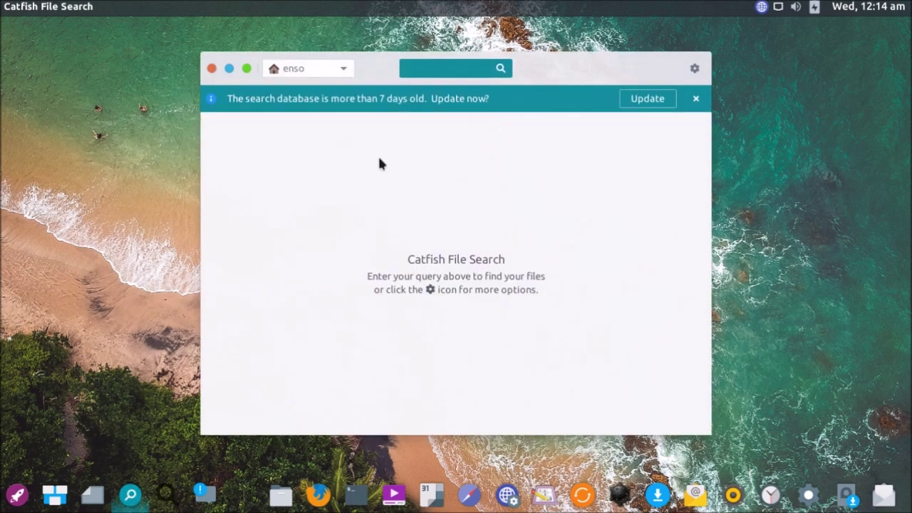
pyautogui.moveTo(376, 79); pyautogui.dragTo(202, 67)
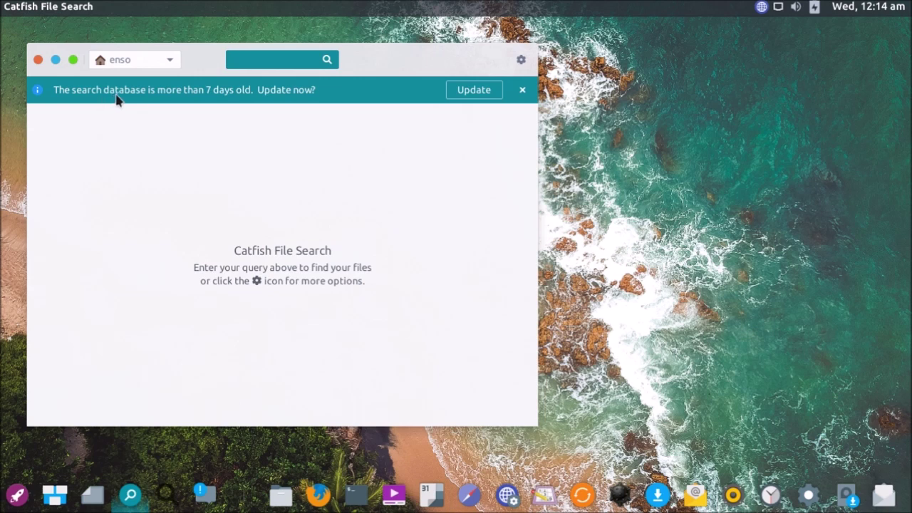
pyautogui.click(522, 89)
pyautogui.click(263, 62)
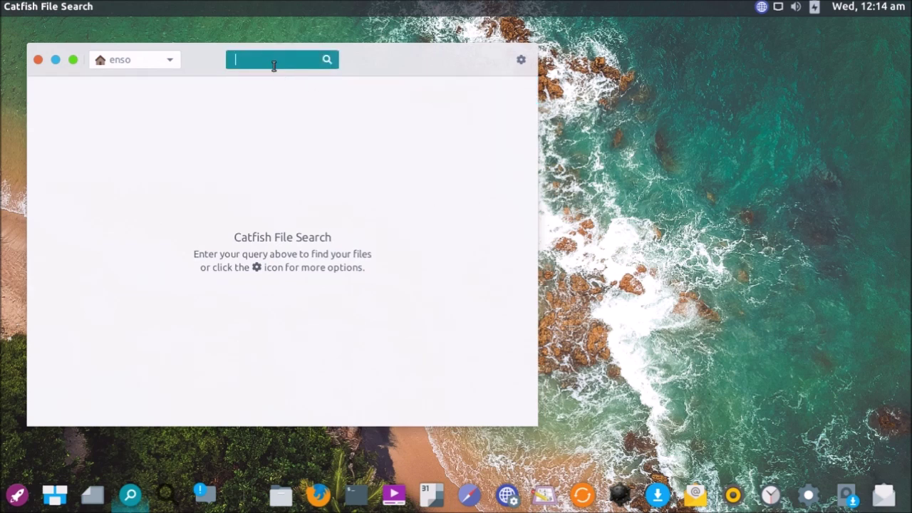
pyautogui.click(37, 59)
# Compare the launcher's category view with its full application grid and browse the grid through to the last page.
pyautogui.click(17, 493)
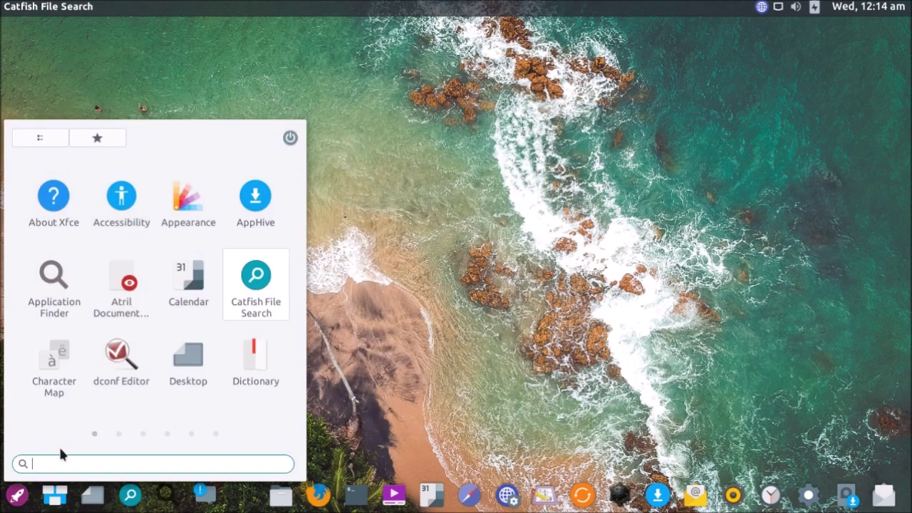
pyautogui.click(41, 139)
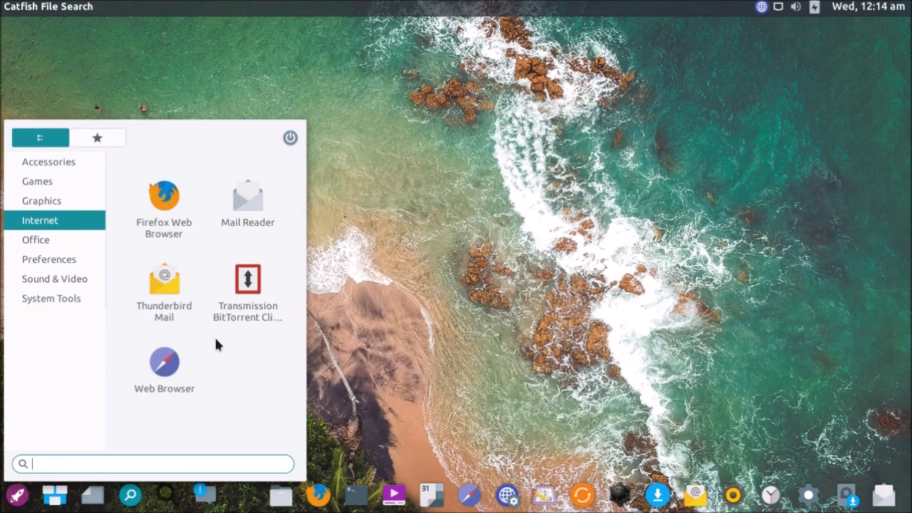
pyautogui.click(50, 140)
pyautogui.scroll(-5, 171, 415)
pyautogui.scroll(5, 169, 405)
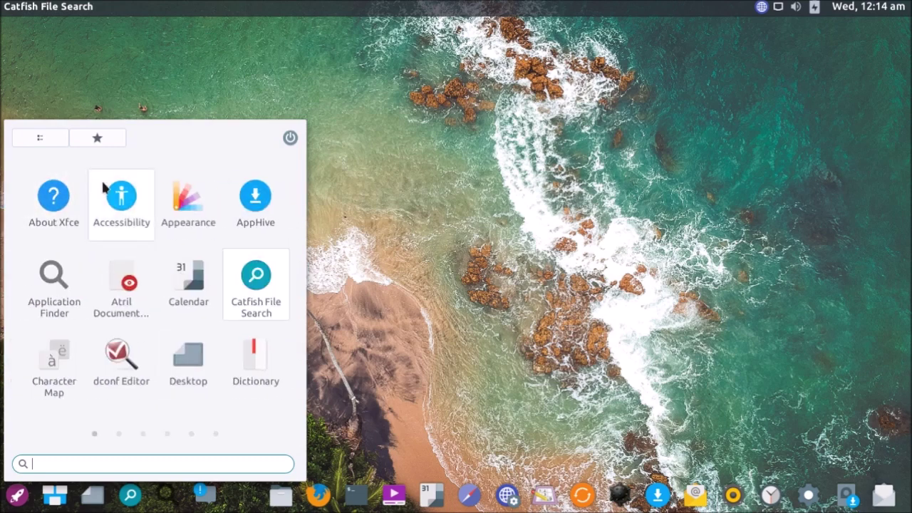
pyautogui.scroll(-5, 103, 187)
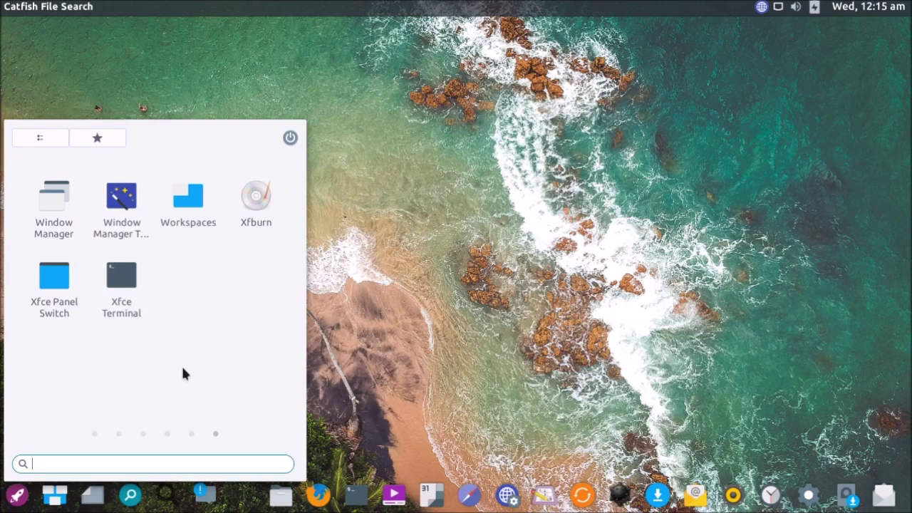
# Return to the launcher's first page, switch to the category view and browse its categories and the Accessories application pages.
pyautogui.scroll(5, 182, 372)
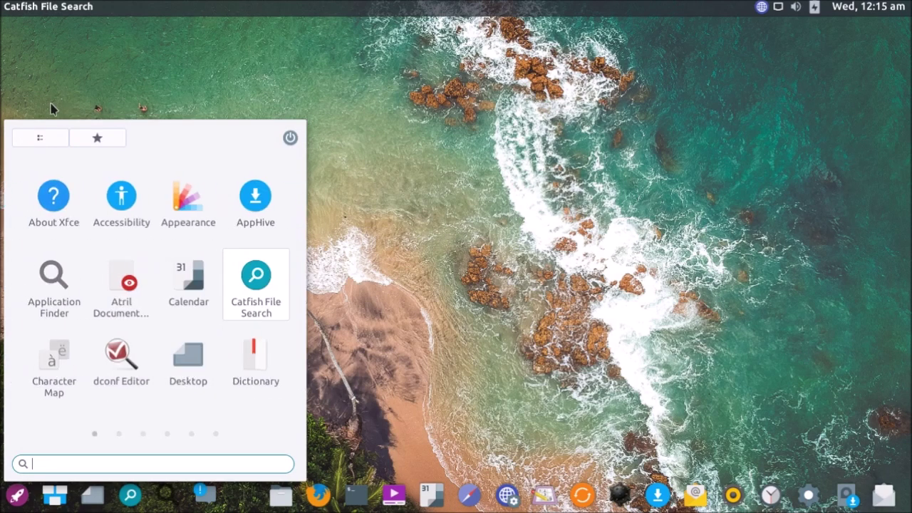
pyautogui.click(35, 140)
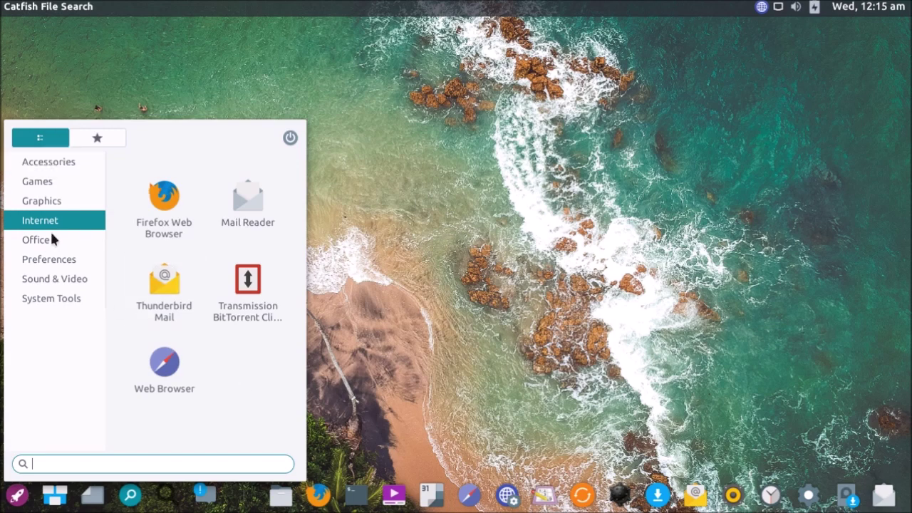
pyautogui.click(33, 142)
pyautogui.click(43, 302)
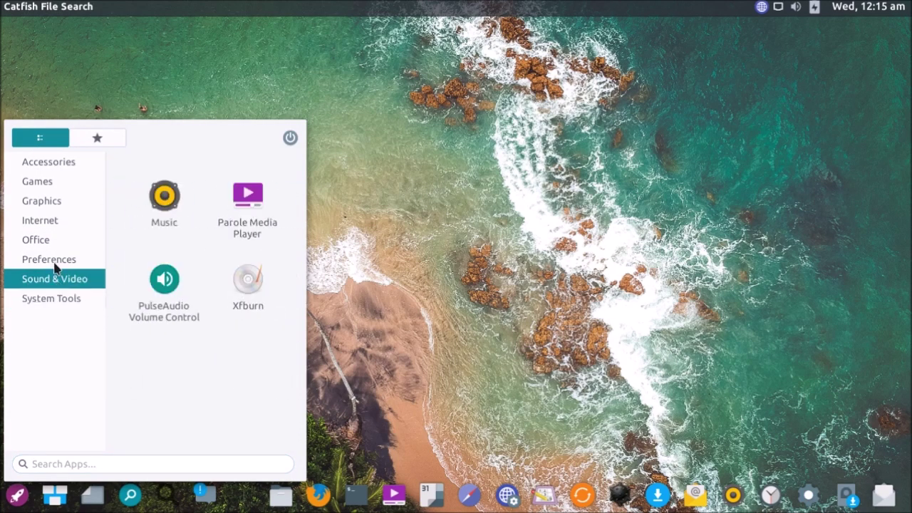
pyautogui.moveTo(39, 251)
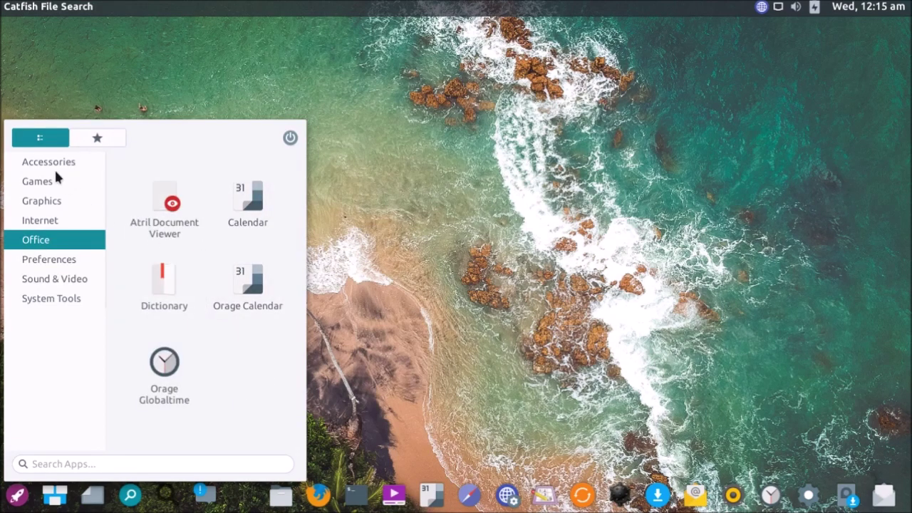
pyautogui.moveTo(48, 168)
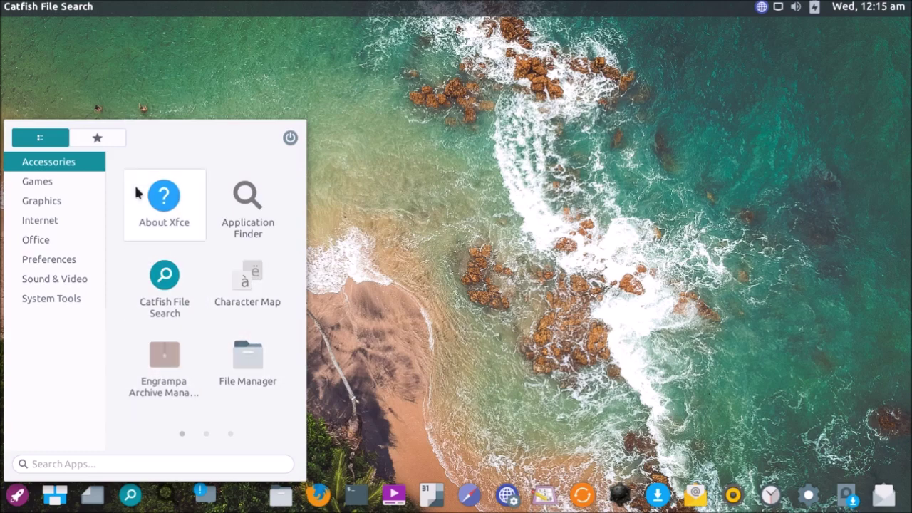
pyautogui.scroll(-2, 199, 300)
pyautogui.scroll(1, 198, 300)
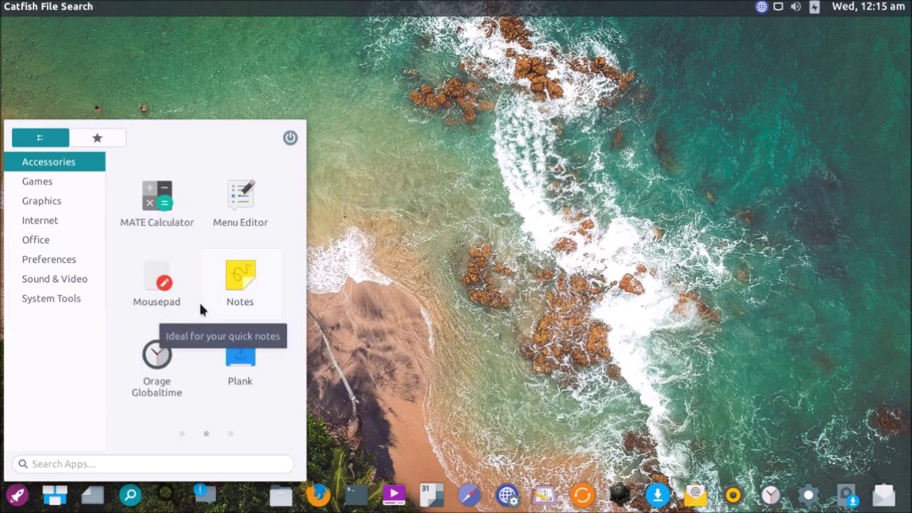
# Open Notes from the Accessories category, reposition its window on the desktop and write "Hello" in the note.
pyautogui.click(241, 295)
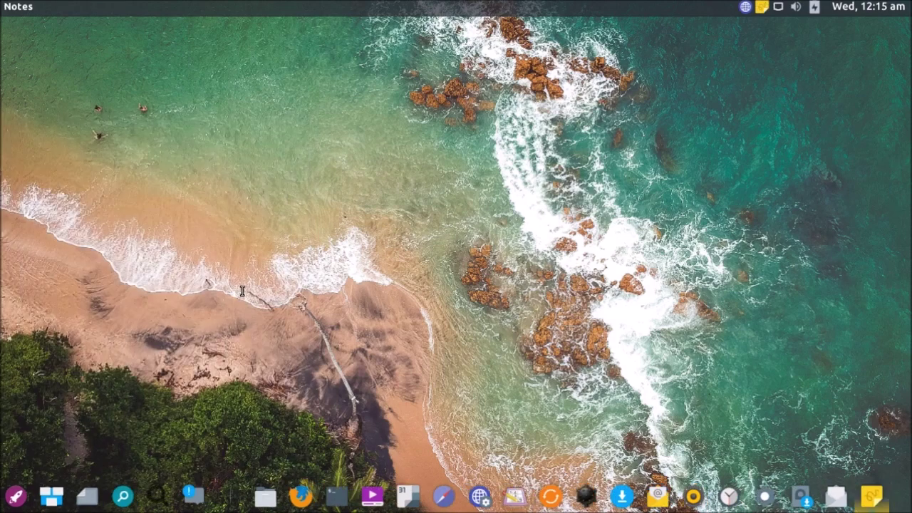
pyautogui.moveTo(106, 95); pyautogui.dragTo(308, 127)
pyautogui.moveTo(278, 366); pyautogui.dragTo(242, 339)
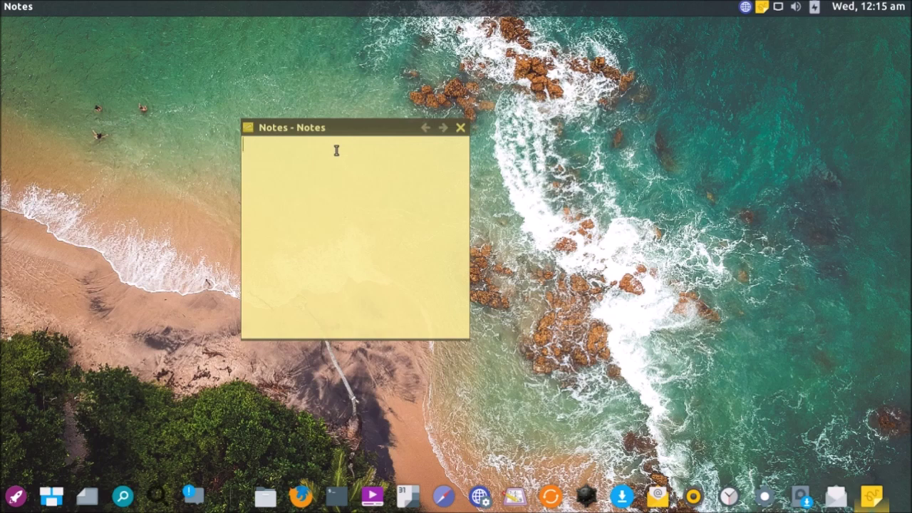
pyautogui.write('Heool')
pyautogui.press('BackSpace')
pyautogui.press('BackSpace')
pyautogui.press('BackSpace')
pyautogui.press('BackSpace')
pyautogui.write('Hel')
# Move the note window around the desktop and place it in the upper-left area of the wallpaper.
pyautogui.click(23, 9)
pyautogui.click(23, 8)
pyautogui.moveTo(415, 128); pyautogui.dragTo(571, 154)
pyautogui.doubleClick(460, 171)
pyautogui.click(574, 205)
pyautogui.moveTo(444, 154); pyautogui.dragTo(206, 69)
# Add a second note to the group and write "Another note" in it.
pyautogui.click(164, 70)
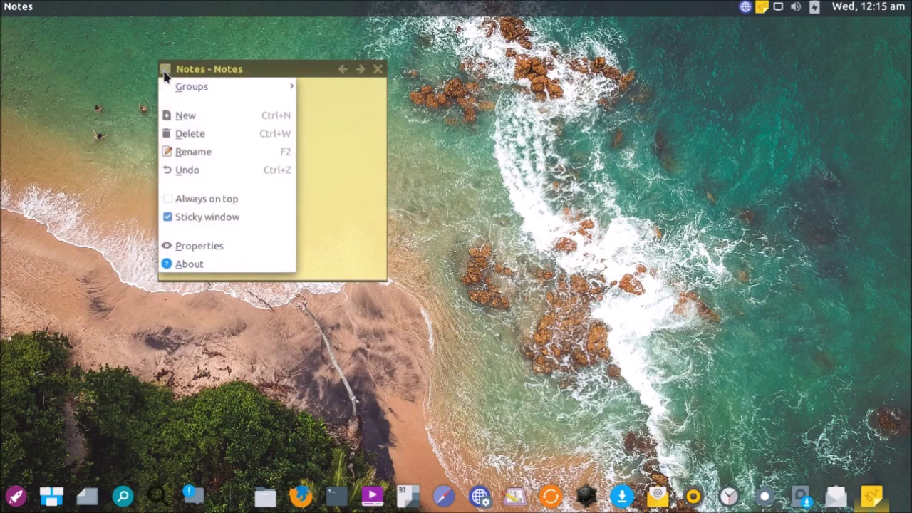
pyautogui.click(183, 115)
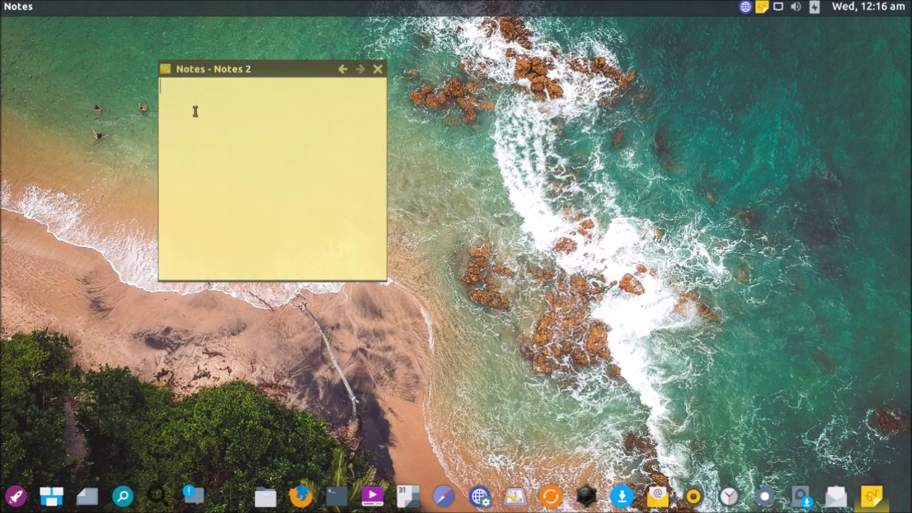
pyautogui.write('Another note')
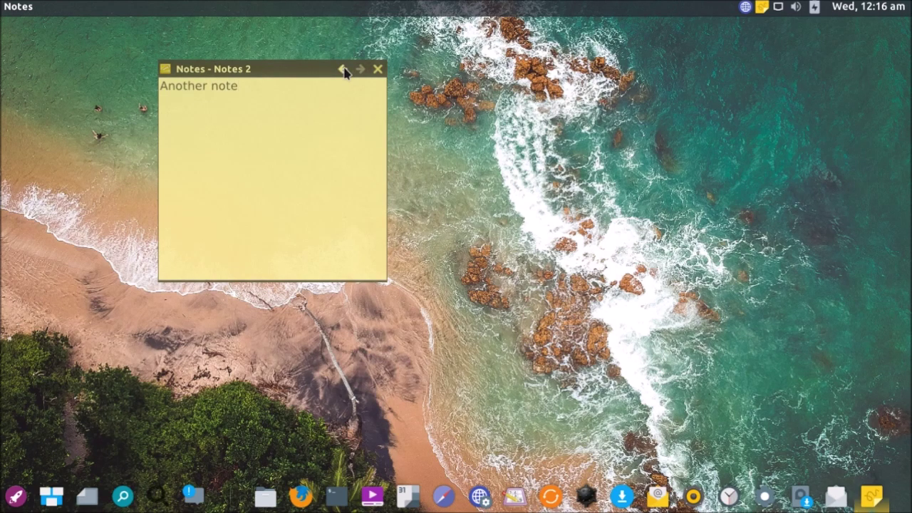
# Switch back and forth between the two notes, return to the first one and move the window over the wallpaper's rocks.
pyautogui.click(342, 68)
pyautogui.click(359, 69)
pyautogui.click(361, 77)
pyautogui.click(341, 72)
pyautogui.moveTo(319, 77); pyautogui.dragTo(624, 123)
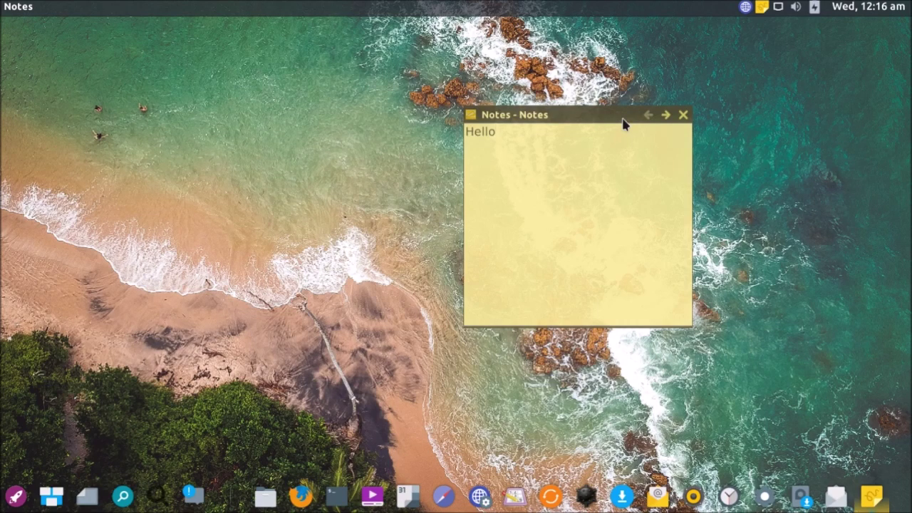
pyautogui.moveTo(623, 124); pyautogui.dragTo(408, 112)
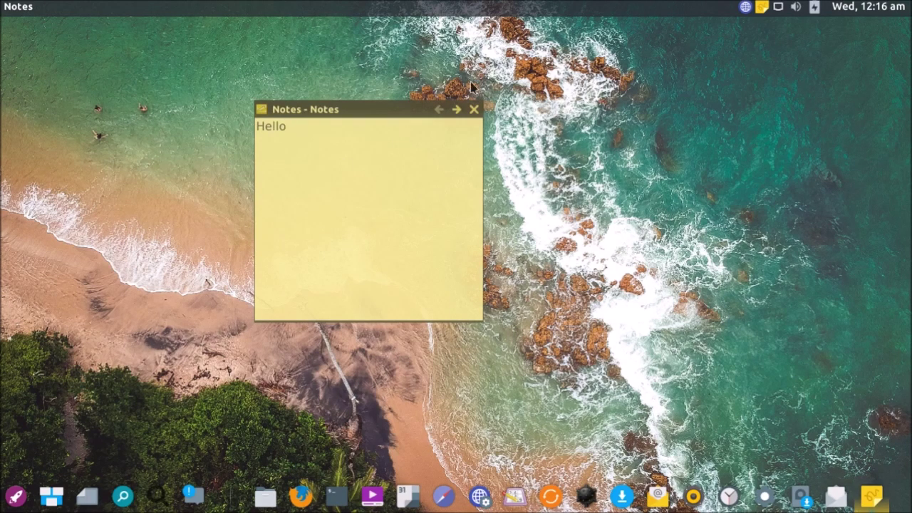
pyautogui.click(456, 110)
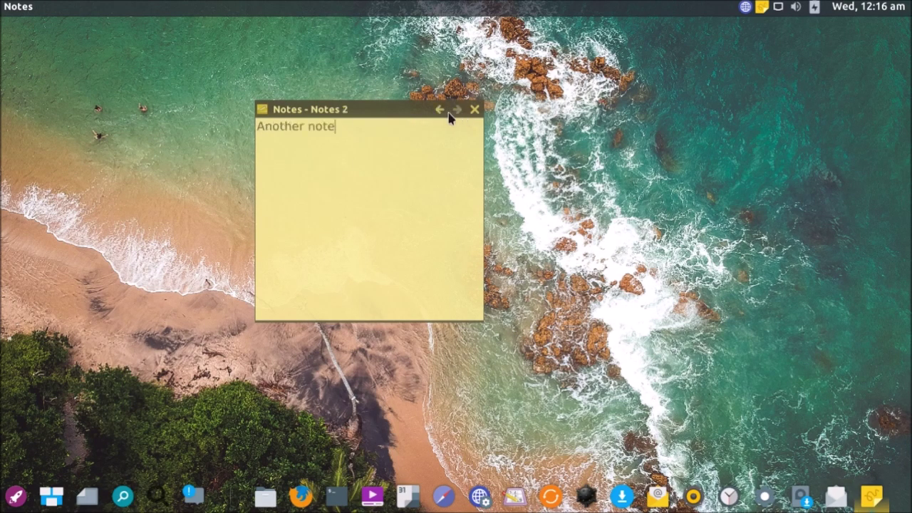
pyautogui.click(440, 109)
pyautogui.moveTo(435, 114); pyautogui.dragTo(692, 132)
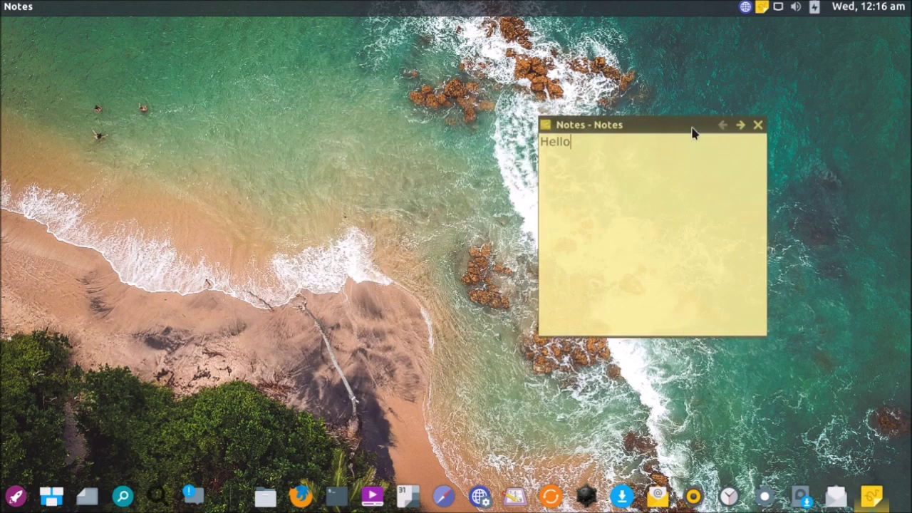
# View the note's text editing options and the note group options.
pyautogui.rightClick(621, 173)
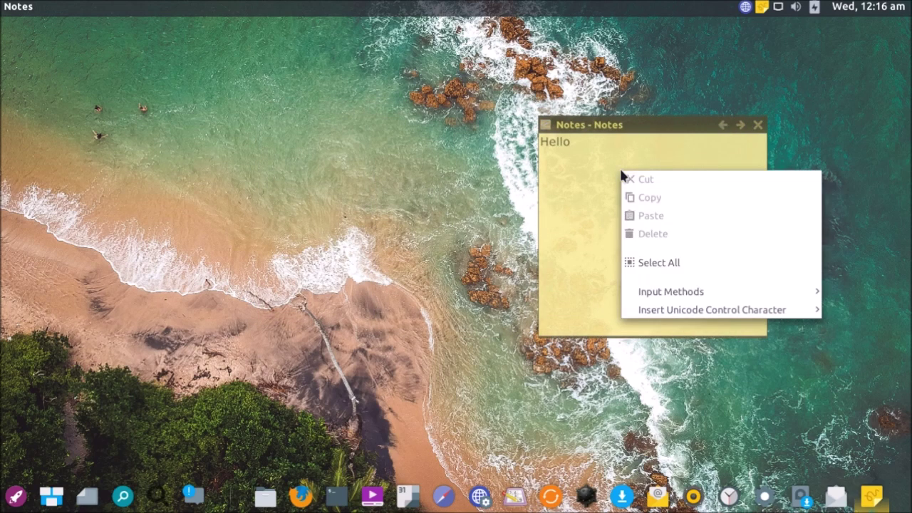
pyautogui.click(545, 126)
pyautogui.click(545, 126)
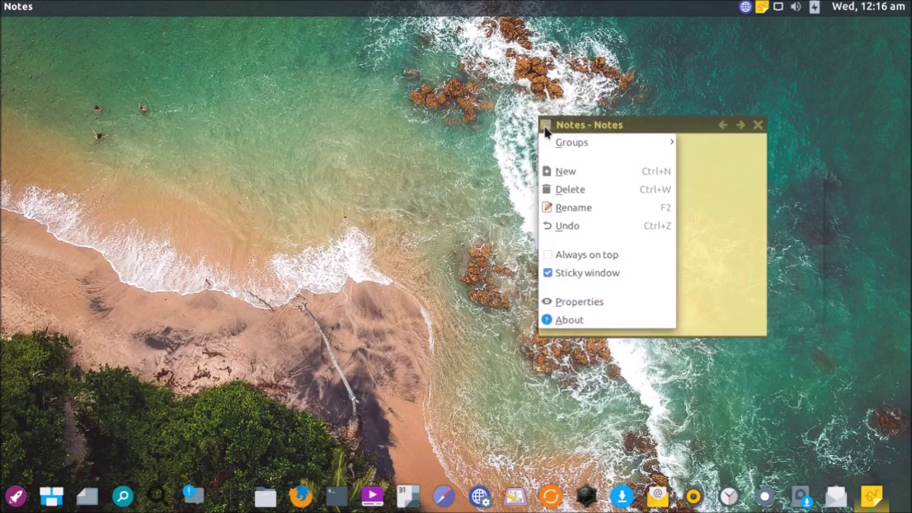
pyautogui.moveTo(575, 146)
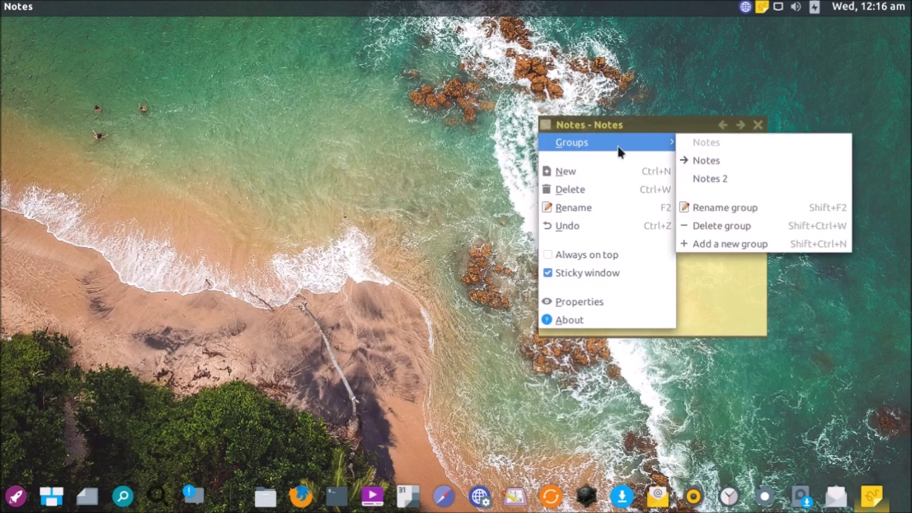
# Set the Notes background to Green in the Notes properties and close the settings dialog.
pyautogui.click(602, 301)
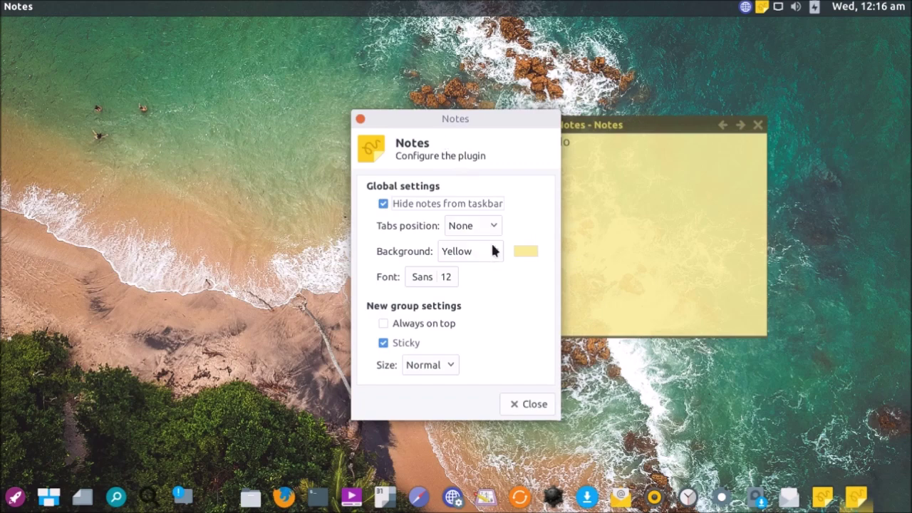
pyautogui.click(492, 249)
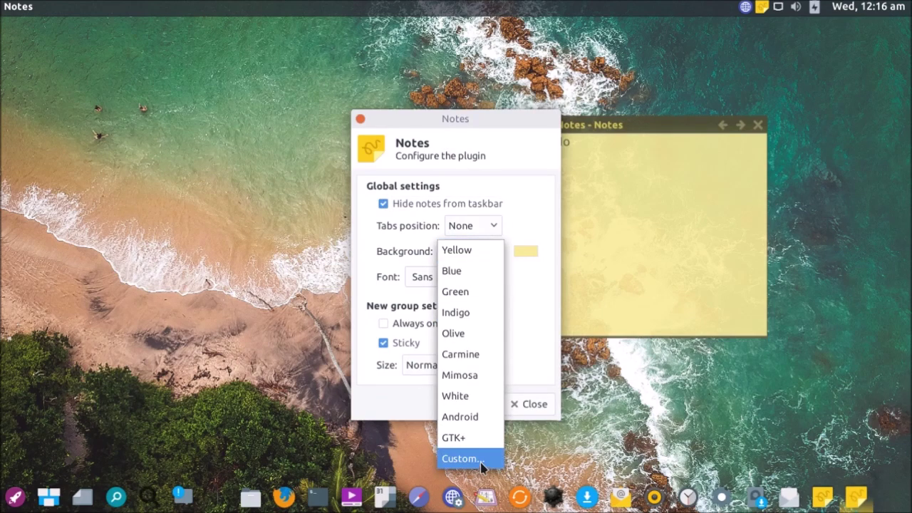
pyautogui.click(461, 292)
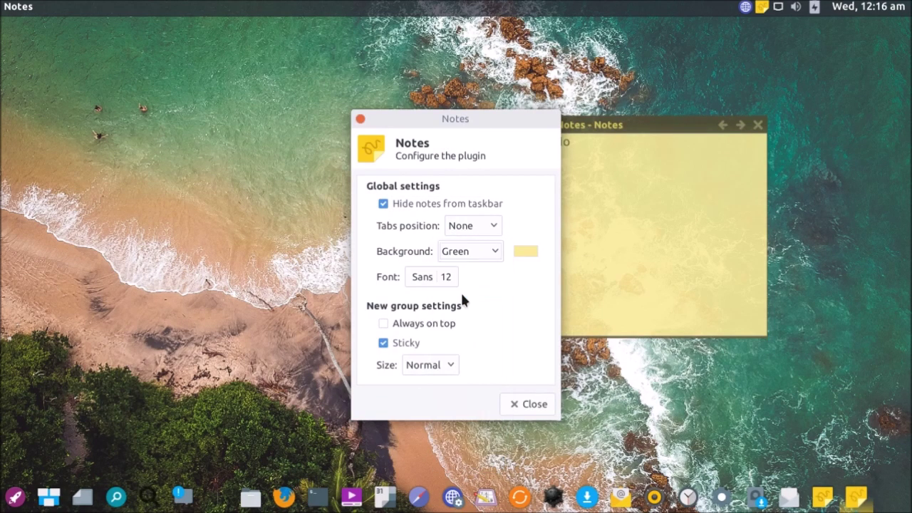
pyautogui.moveTo(451, 120); pyautogui.dragTo(353, 122)
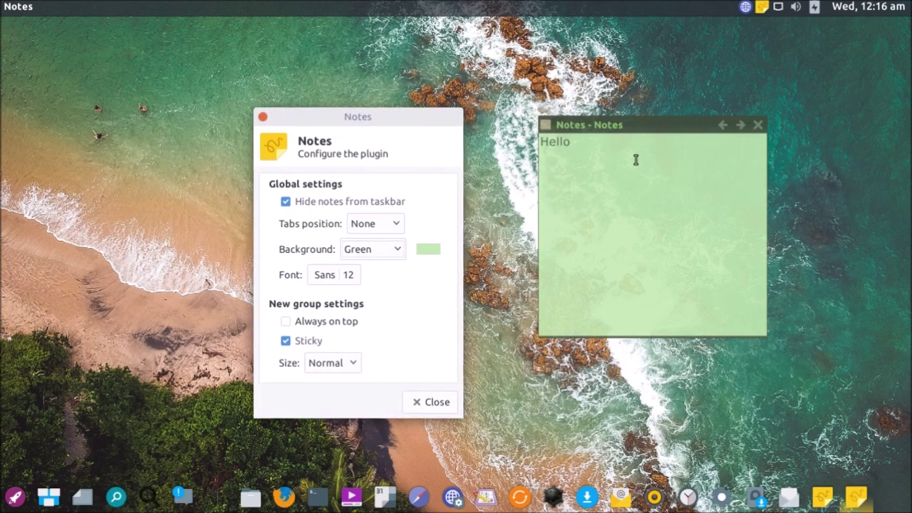
pyautogui.click(432, 401)
# Check the new background on both notes and move the note window further down and to the right.
pyautogui.click(739, 125)
pyautogui.click(724, 126)
pyautogui.moveTo(636, 128); pyautogui.dragTo(712, 223)
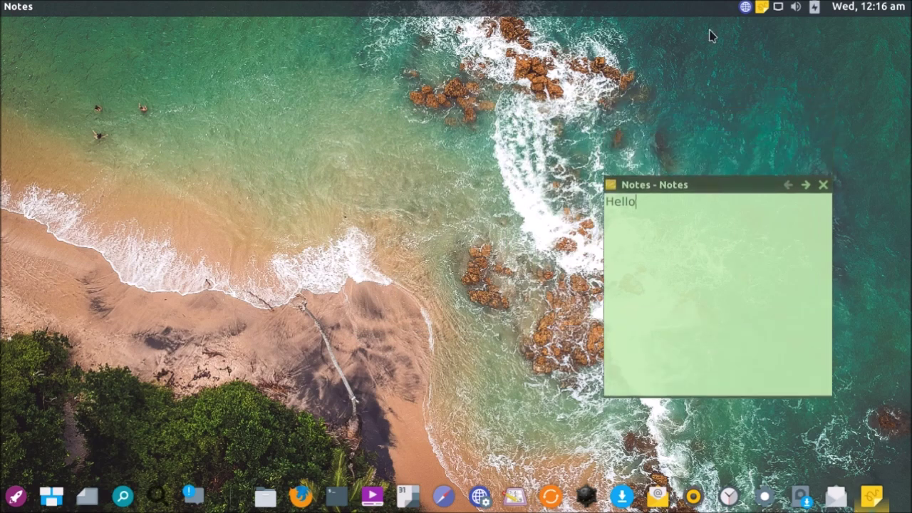
# Hide and show the note repeatedly from the system tray, leaving it hidden.
pyautogui.click(761, 7)
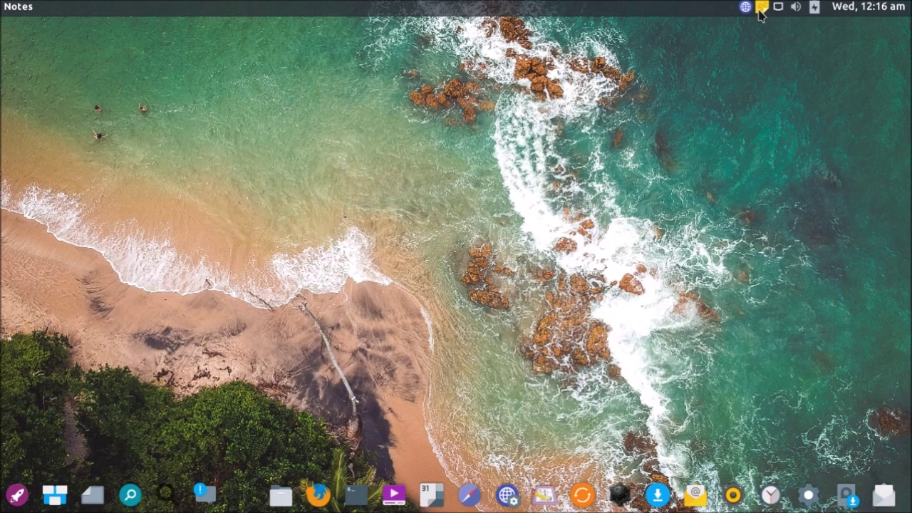
pyautogui.click(761, 9)
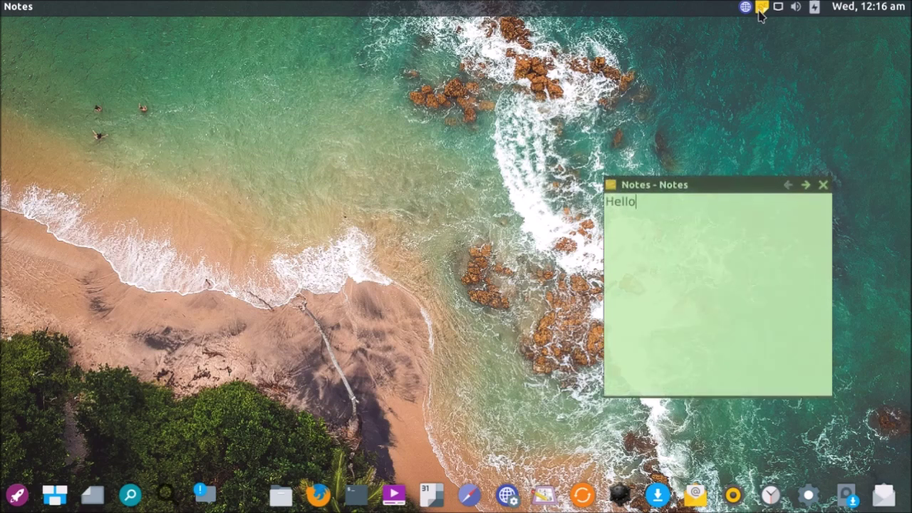
pyautogui.click(761, 9)
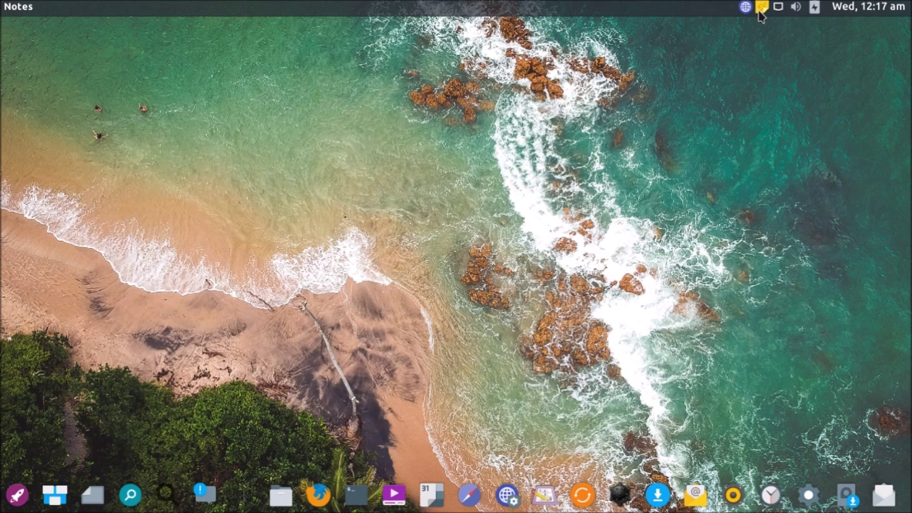
pyautogui.click(761, 9)
pyautogui.click(759, 10)
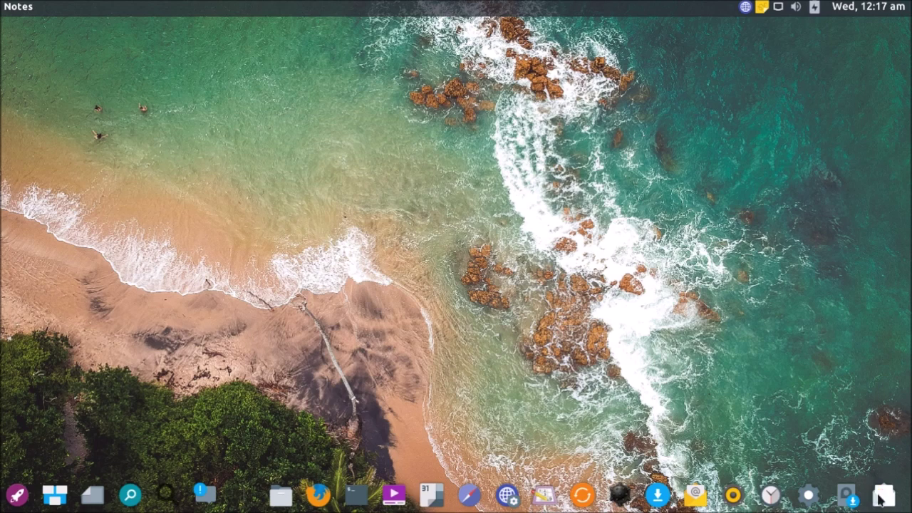
# Open Sudoku from the dock and start an Easy puzzle.
pyautogui.click(555, 496)
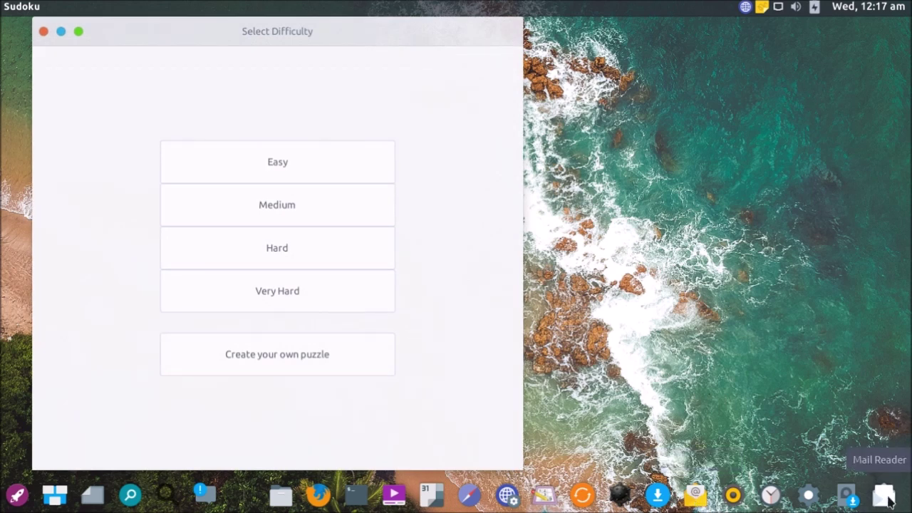
pyautogui.click(270, 165)
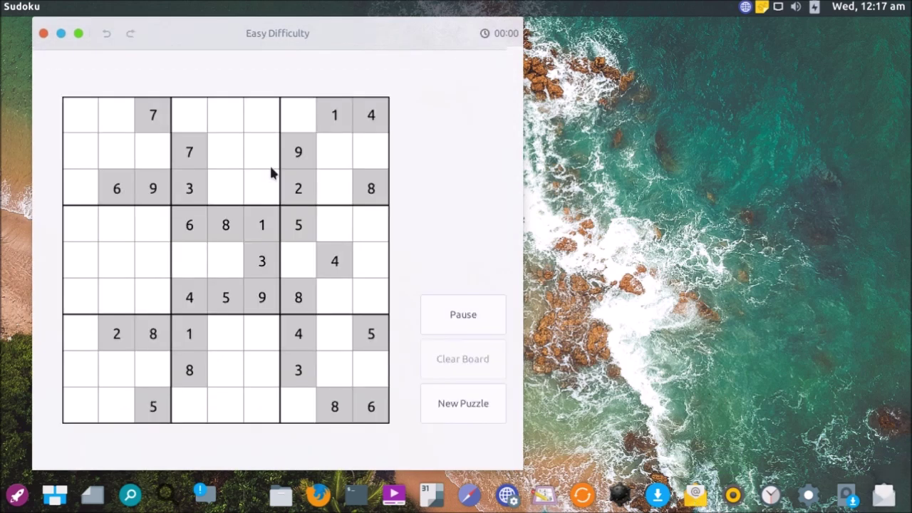
# Open Thunderbird through Mail Reader in the dock and dismiss its account setup, unresponsive script and Close Thunderbird dialogs.
pyautogui.click(882, 498)
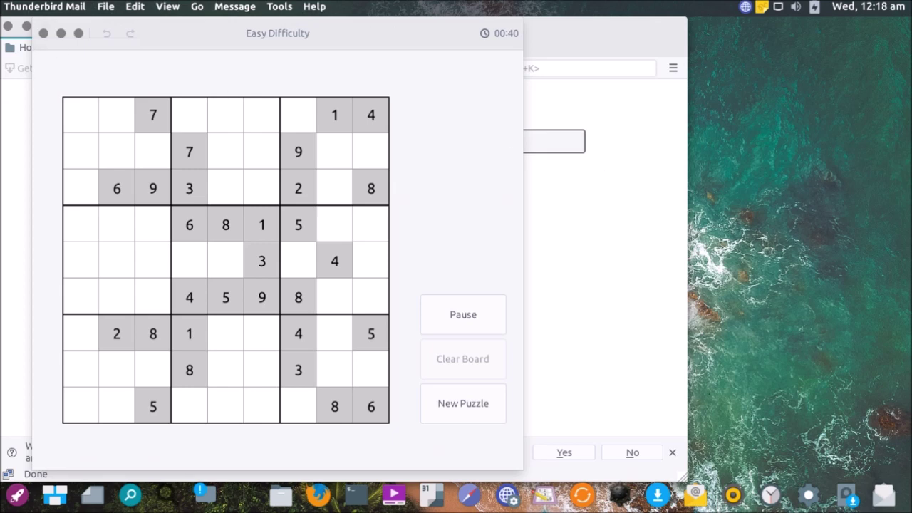
pyautogui.hotkey('ctrl', 'q')
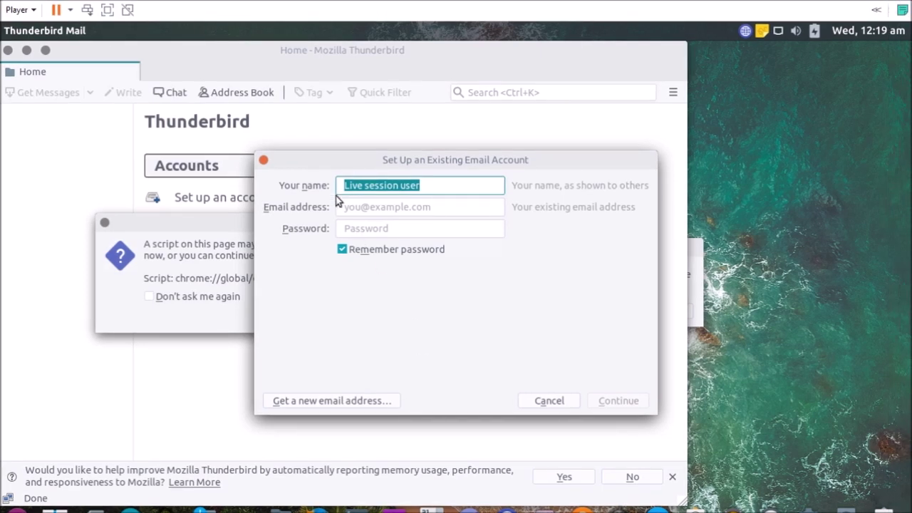
pyautogui.moveTo(298, 163); pyautogui.dragTo(306, 137)
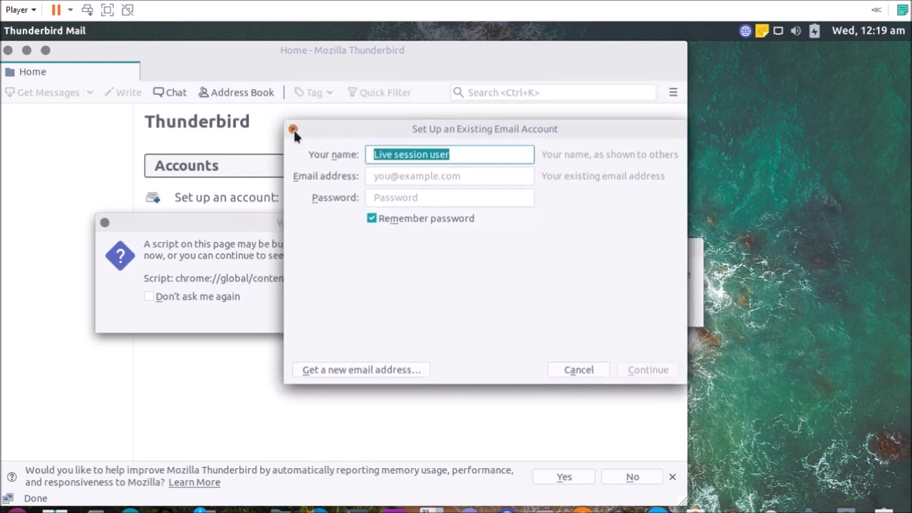
pyautogui.click(292, 130)
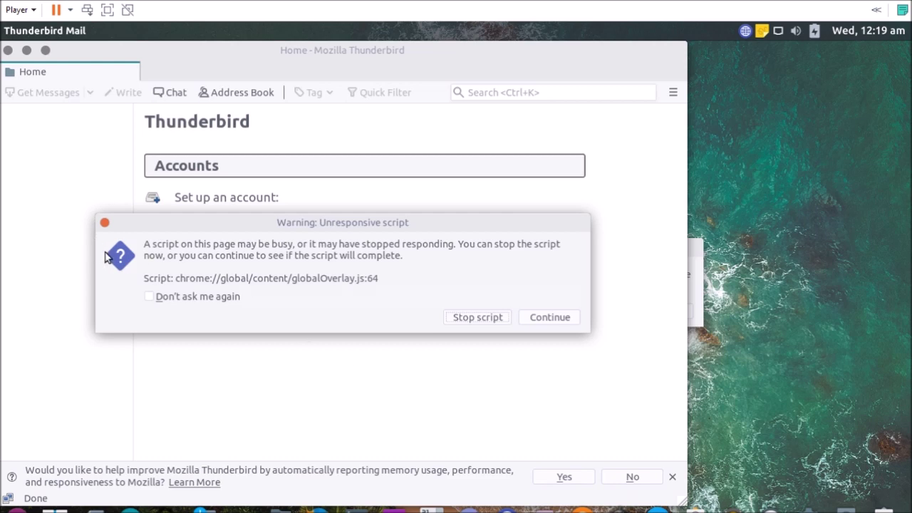
pyautogui.click(104, 224)
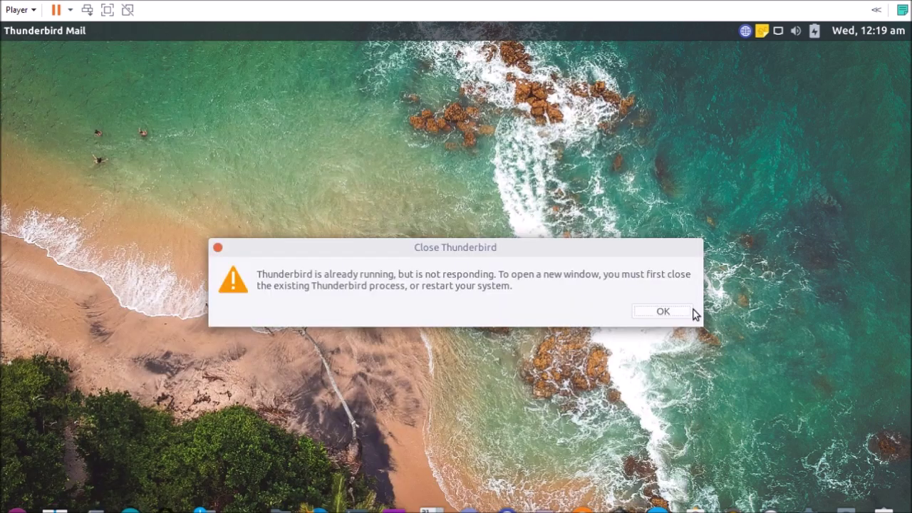
pyautogui.click(687, 313)
# Bring the Sudoku game back from the dock and close its window.
pyautogui.click(534, 507)
pyautogui.click(220, 58)
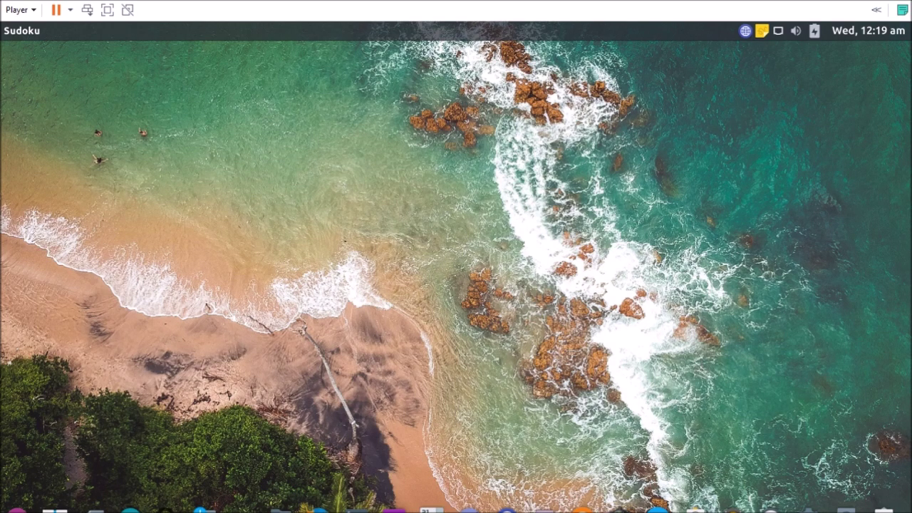
# Open Ristretto Image Viewer from the launcher's Graphics category, enlarge its window and close it.
pyautogui.click(17, 510)
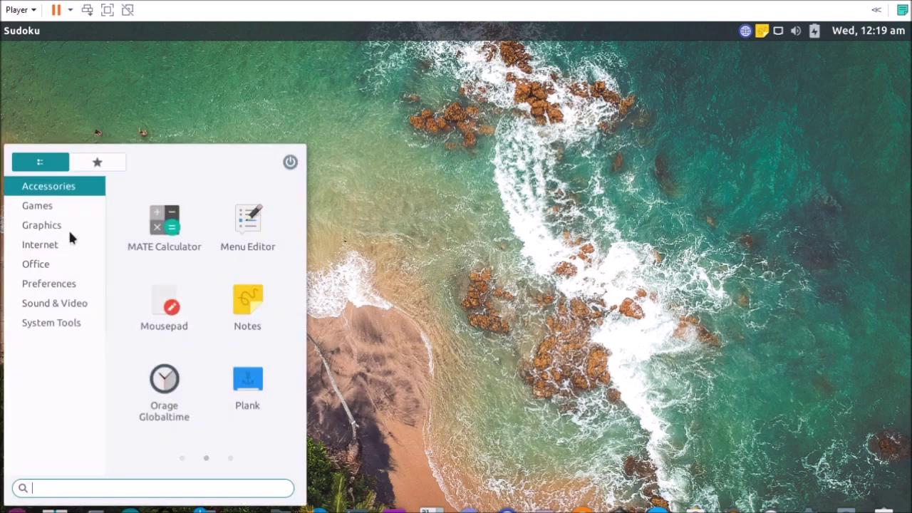
pyautogui.click(60, 225)
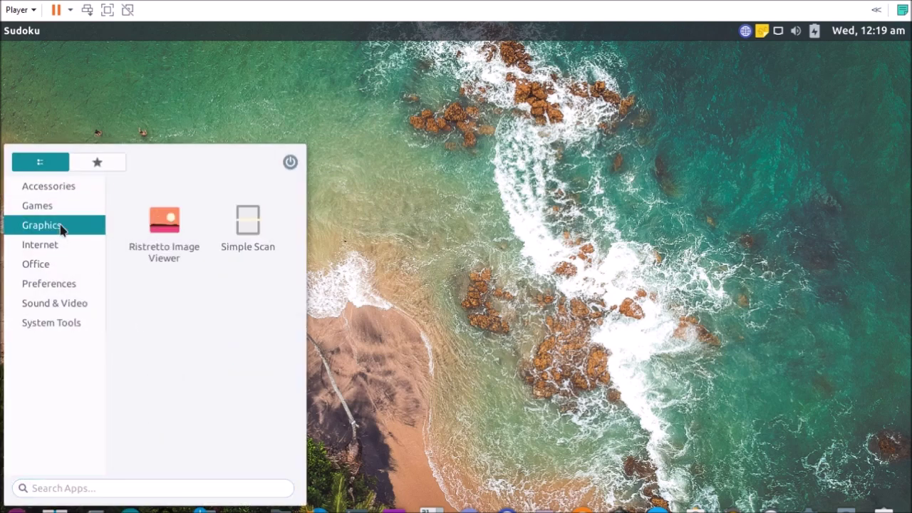
pyautogui.click(135, 239)
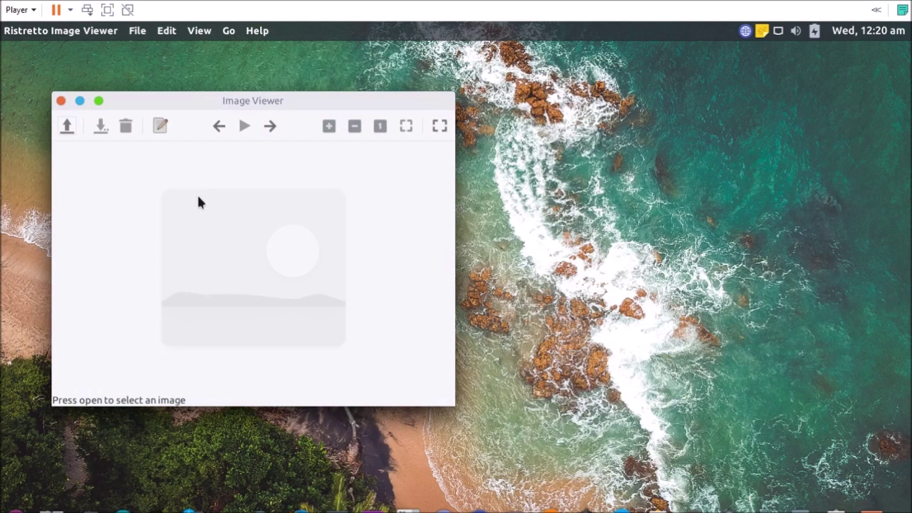
pyautogui.moveTo(445, 401); pyautogui.dragTo(615, 468)
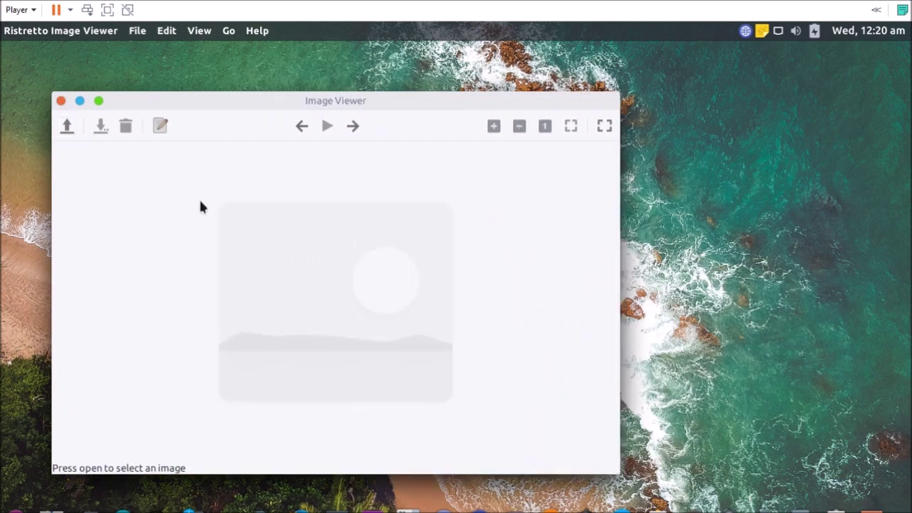
pyautogui.click(61, 101)
# Open Parole Media Player from the dock, enlarge and reposition its window, and close it.
pyautogui.click(394, 508)
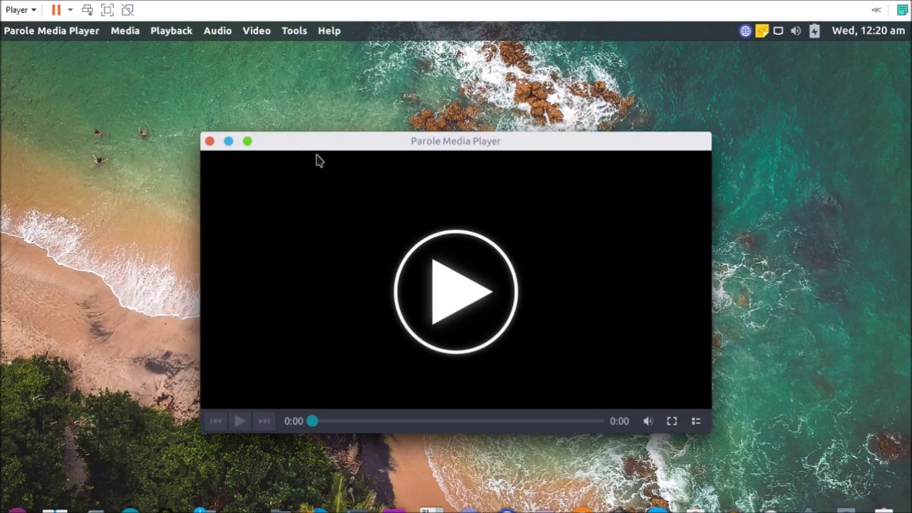
pyautogui.moveTo(312, 142); pyautogui.dragTo(118, 64)
pyautogui.moveTo(518, 354); pyautogui.dragTo(818, 468)
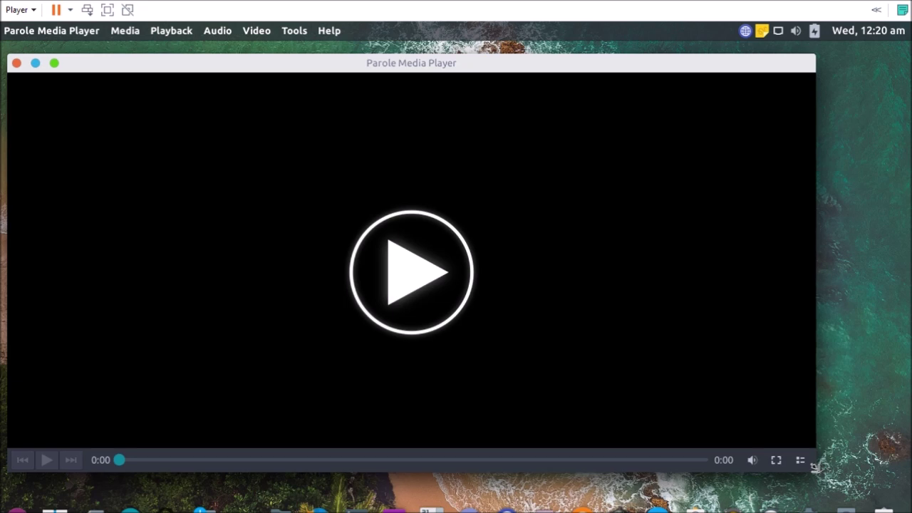
pyautogui.moveTo(818, 467); pyautogui.dragTo(814, 467)
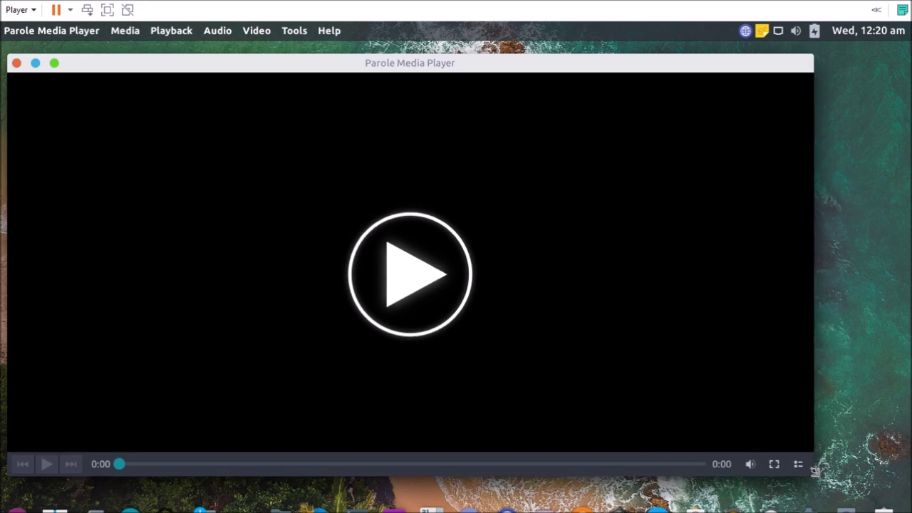
pyautogui.moveTo(814, 467); pyautogui.dragTo(742, 486)
pyautogui.moveTo(206, 59); pyautogui.dragTo(276, 49)
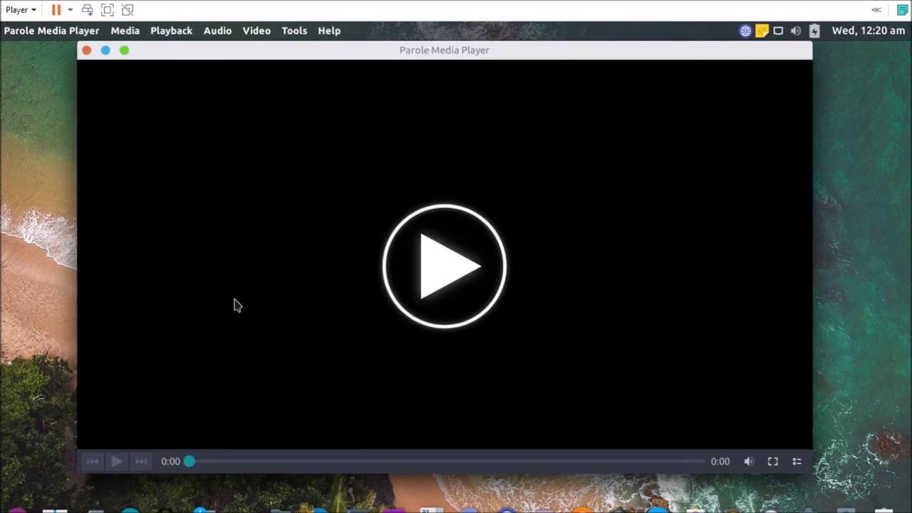
pyautogui.click(86, 51)
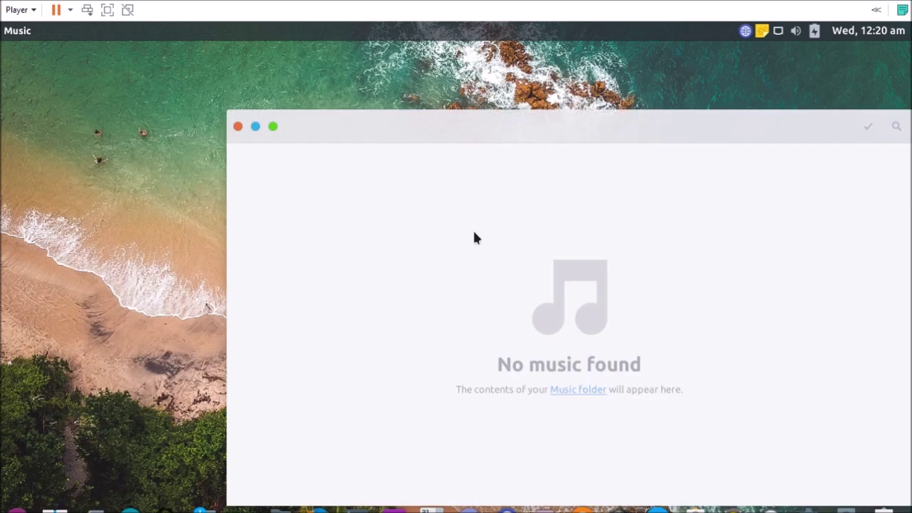
# Move the Music window around the desktop and close it.
pyautogui.moveTo(419, 127); pyautogui.dragTo(293, 109)
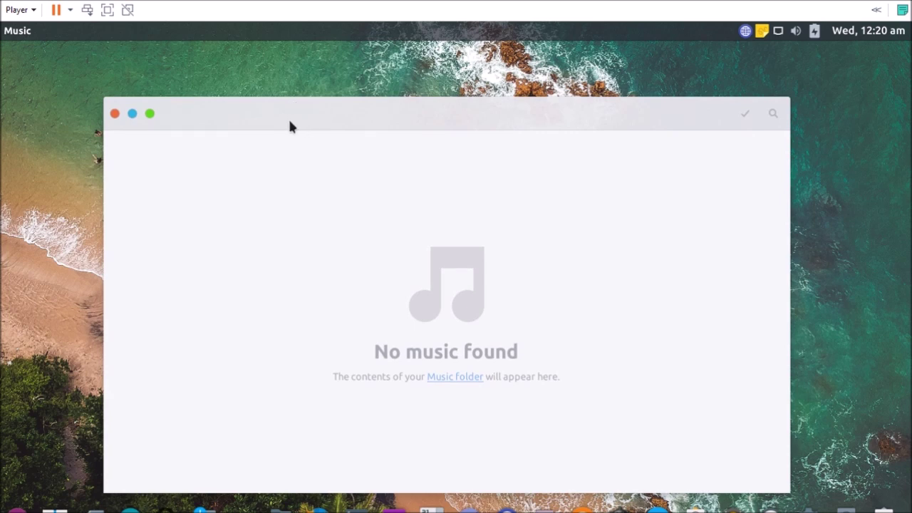
pyautogui.moveTo(211, 98); pyautogui.dragTo(206, 71)
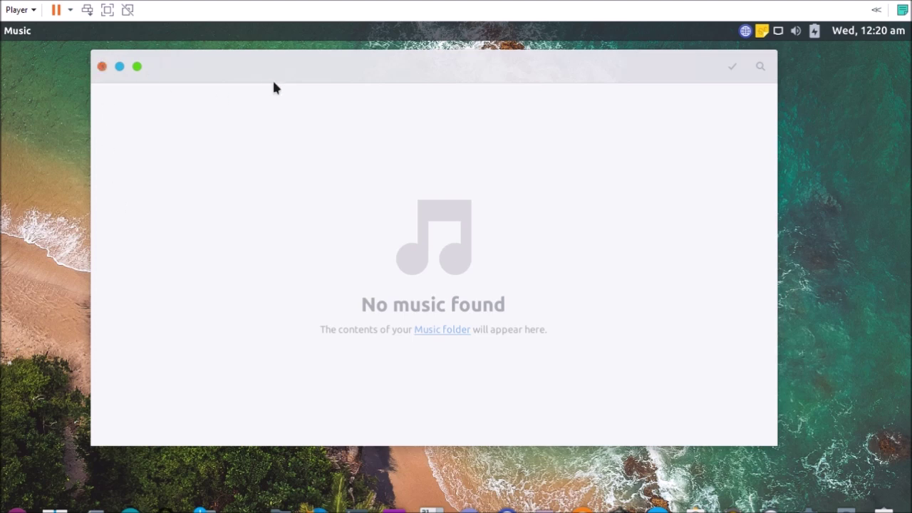
pyautogui.moveTo(253, 82); pyautogui.dragTo(276, 103)
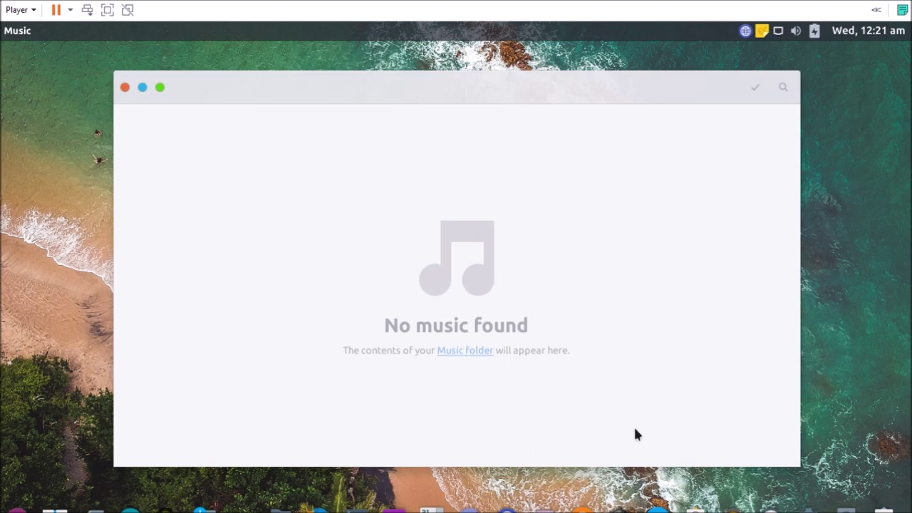
pyautogui.moveTo(225, 92); pyautogui.dragTo(198, 50)
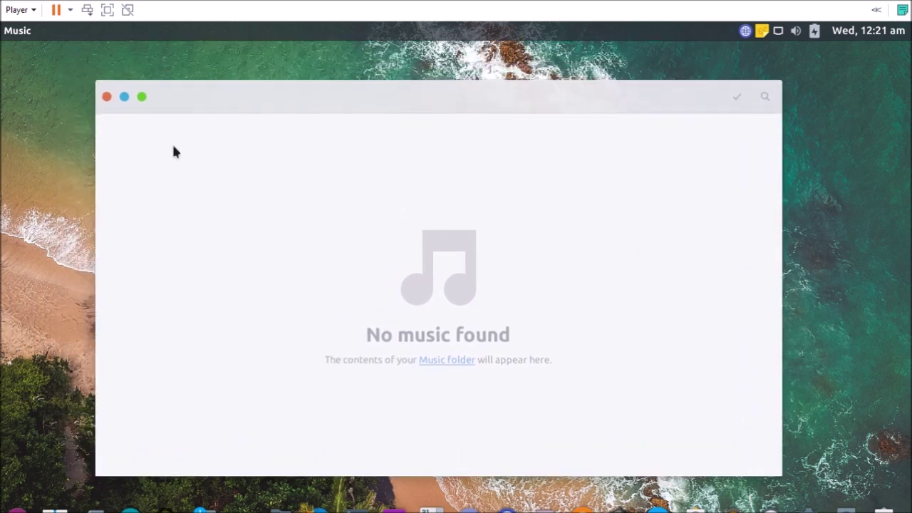
pyautogui.click(107, 97)
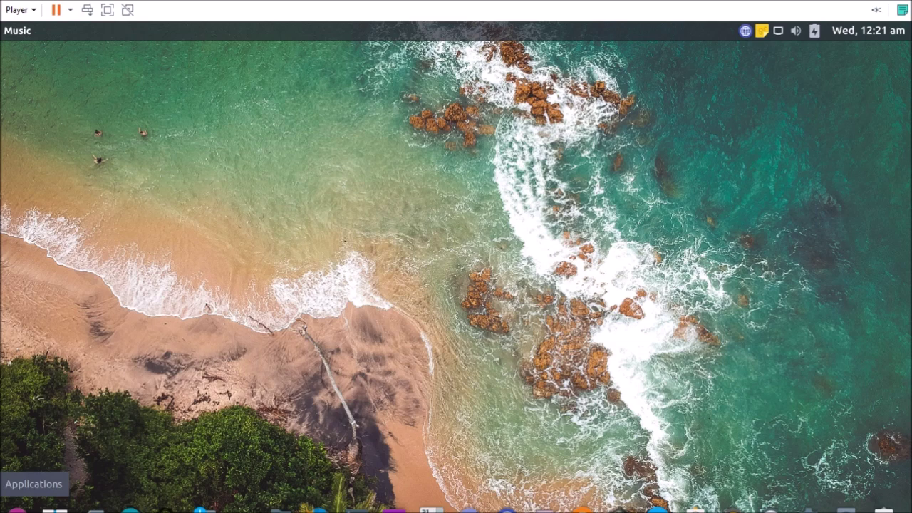
pyautogui.click(15, 510)
pyautogui.click(603, 452)
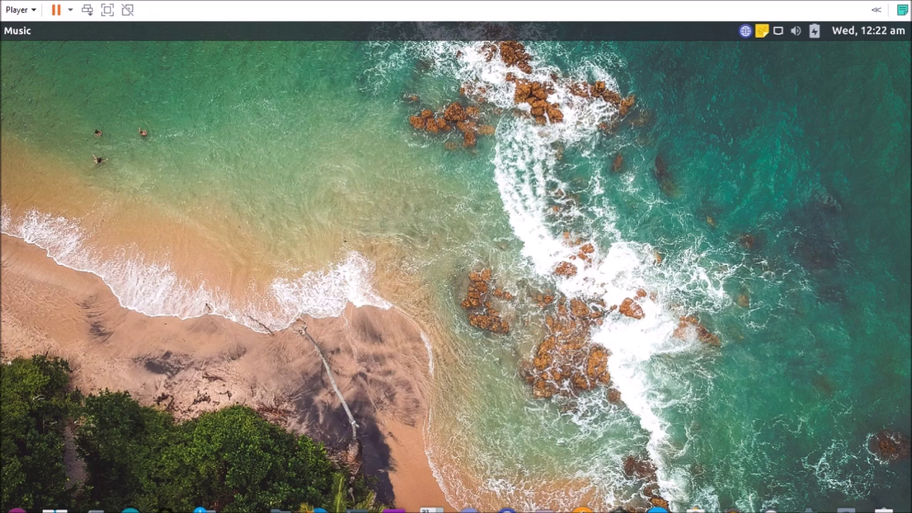
pyautogui.moveTo(15, 508)
pyautogui.mouseDown()
pyautogui.moveTo(130, 440)
pyautogui.moveTo(28, 503)
pyautogui.mouseUp()
pyautogui.moveTo(318, 509); pyautogui.dragTo(169, 107)
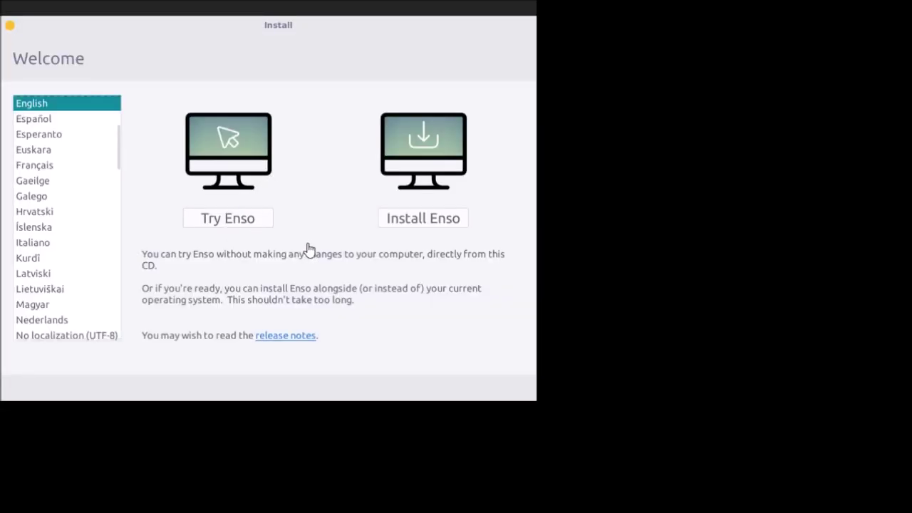
# Start the live session with Try Enso, and open and dismiss the applications launcher.
pyautogui.click(253, 221)
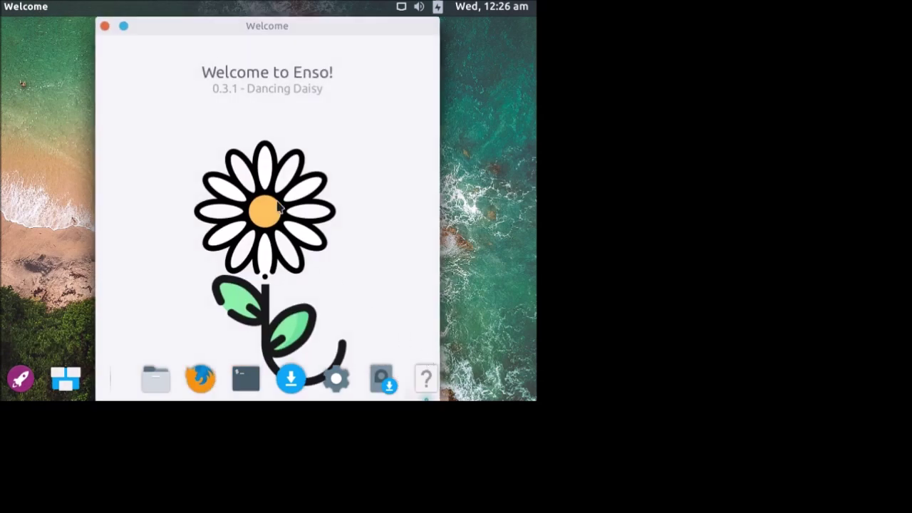
pyautogui.click(22, 379)
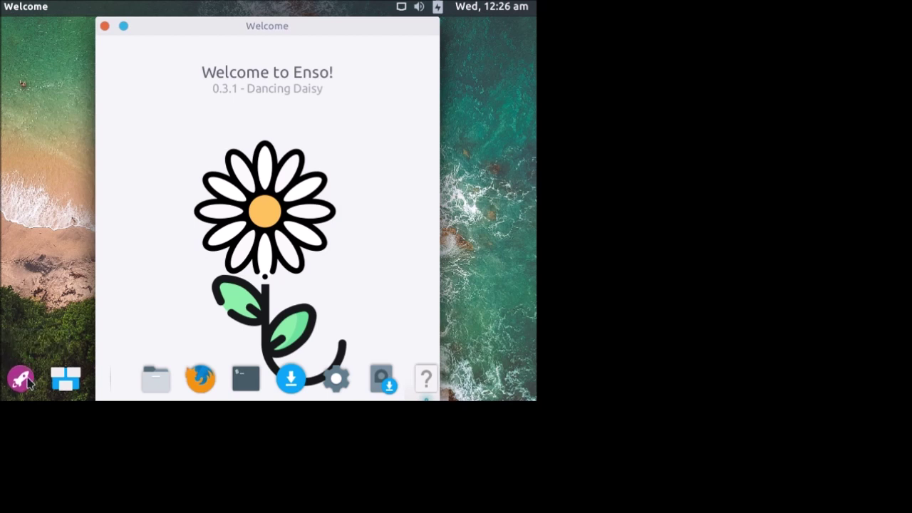
pyautogui.click(27, 381)
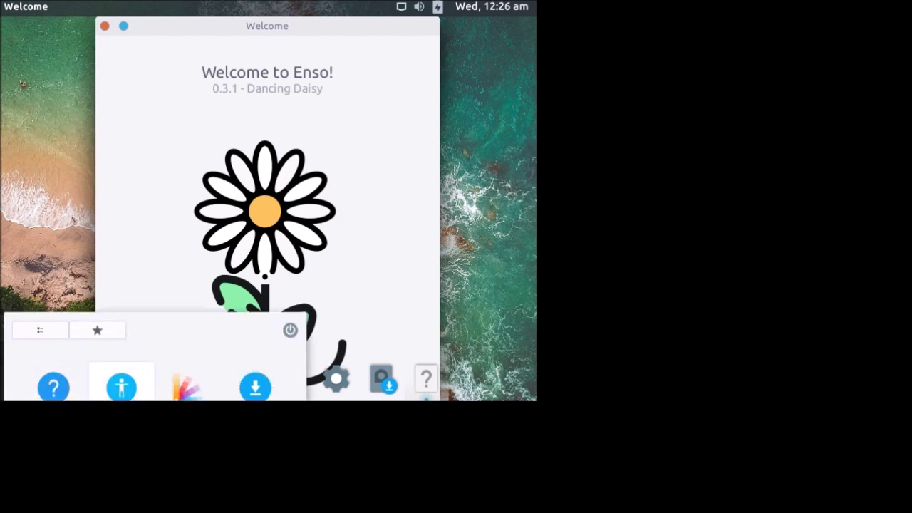
pyautogui.click(112, 284)
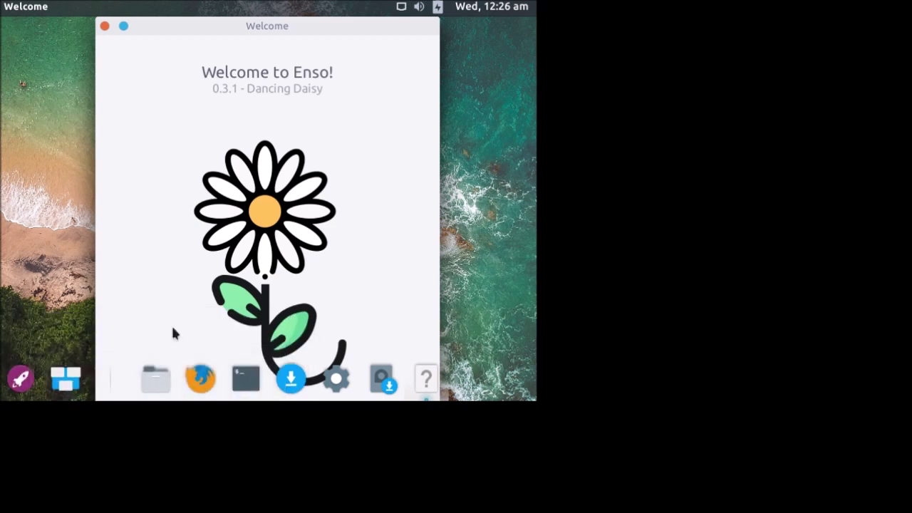
# Open the Display settings from the dock's system settings and change the Virtual1 display to a larger widescreen resolution.
pyautogui.click(338, 385)
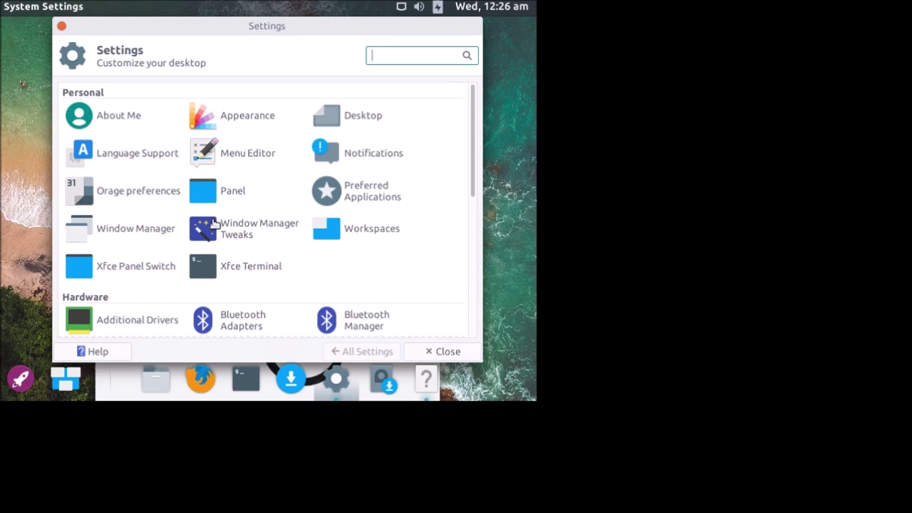
pyautogui.scroll(-4, 212, 223)
pyautogui.click(114, 217)
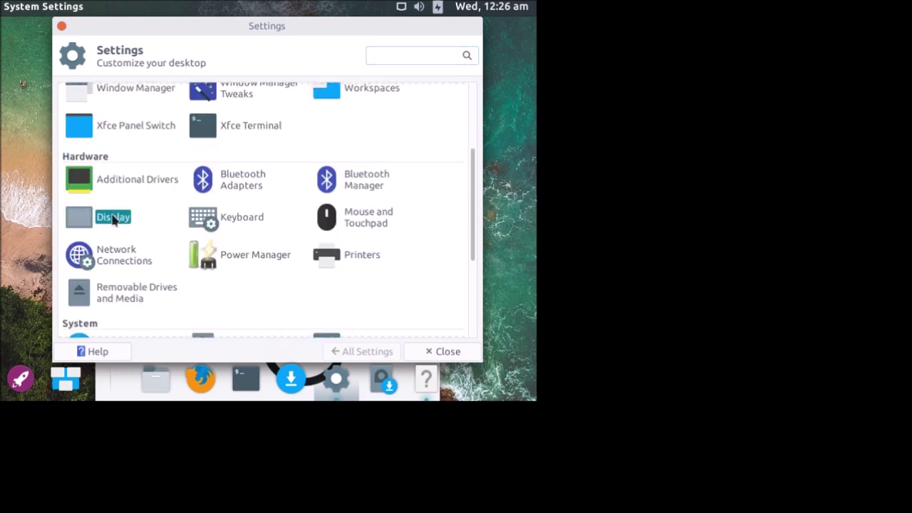
pyautogui.click(389, 118)
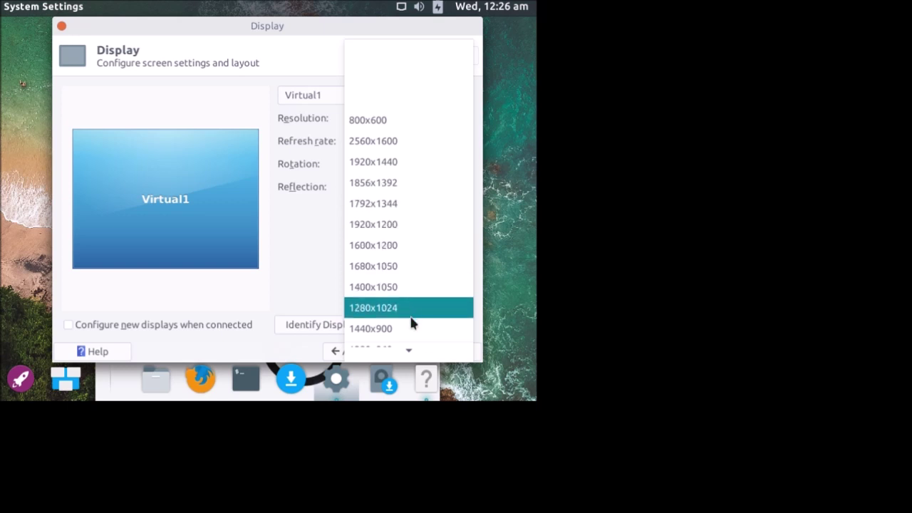
pyautogui.scroll(-2, 392, 256)
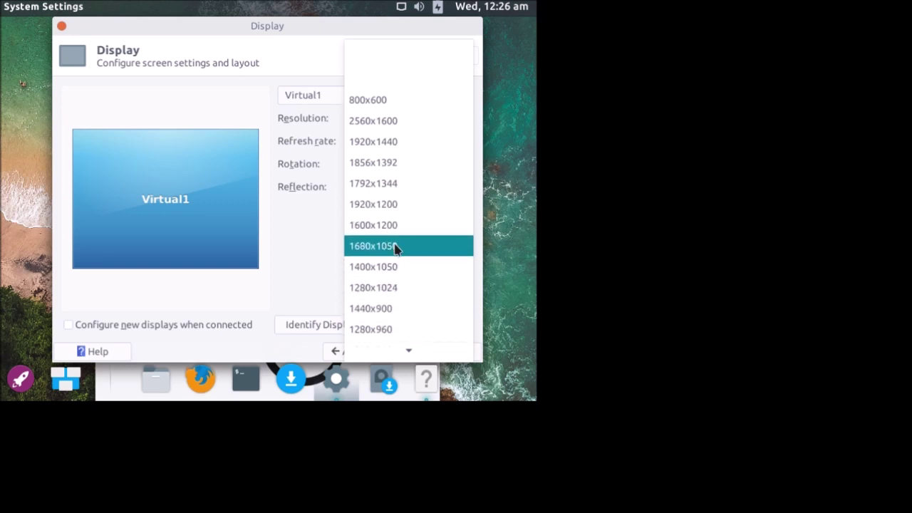
pyautogui.click(387, 328)
pyautogui.click(422, 327)
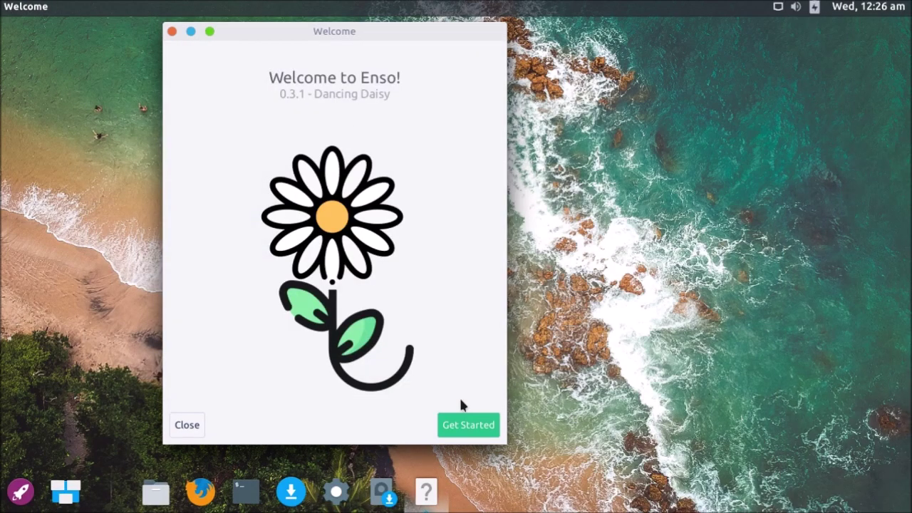
# Move the Welcome window toward the middle of the desktop and open Learn Enso from its Get Started options.
pyautogui.moveTo(340, 39); pyautogui.dragTo(493, 41)
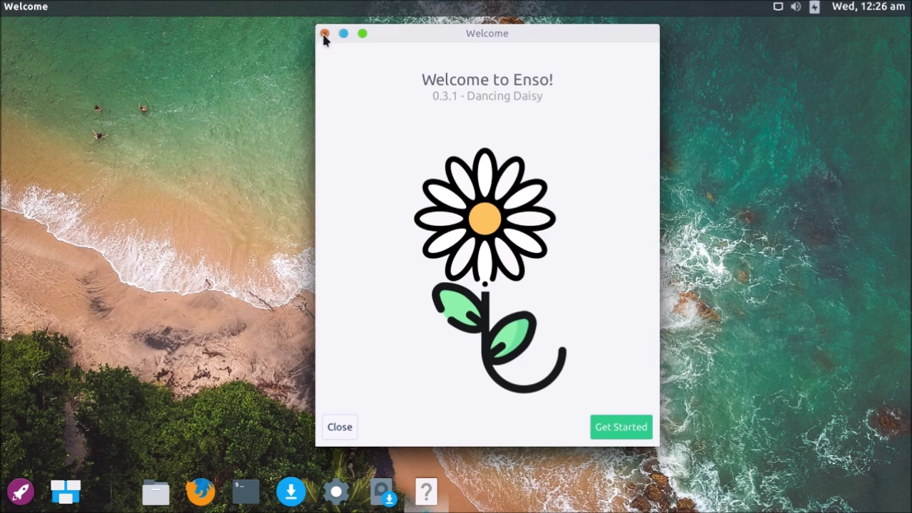
pyautogui.click(621, 426)
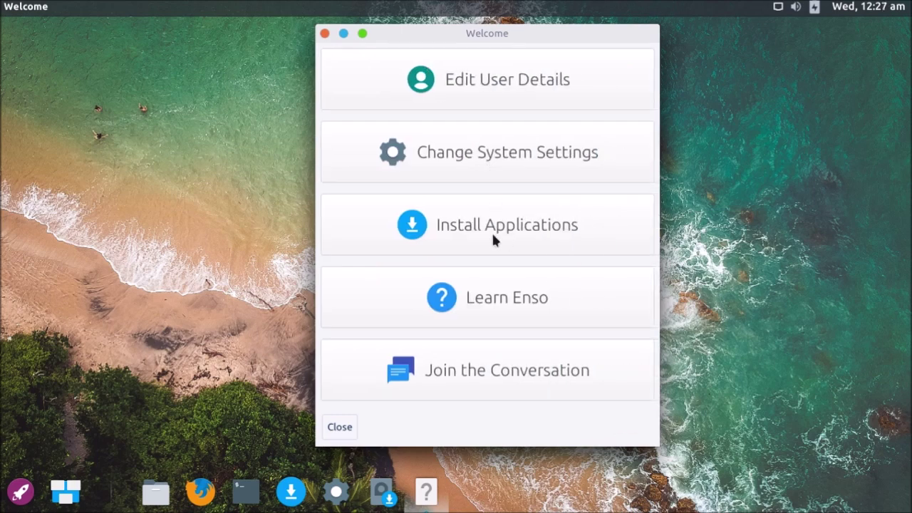
pyautogui.click(492, 300)
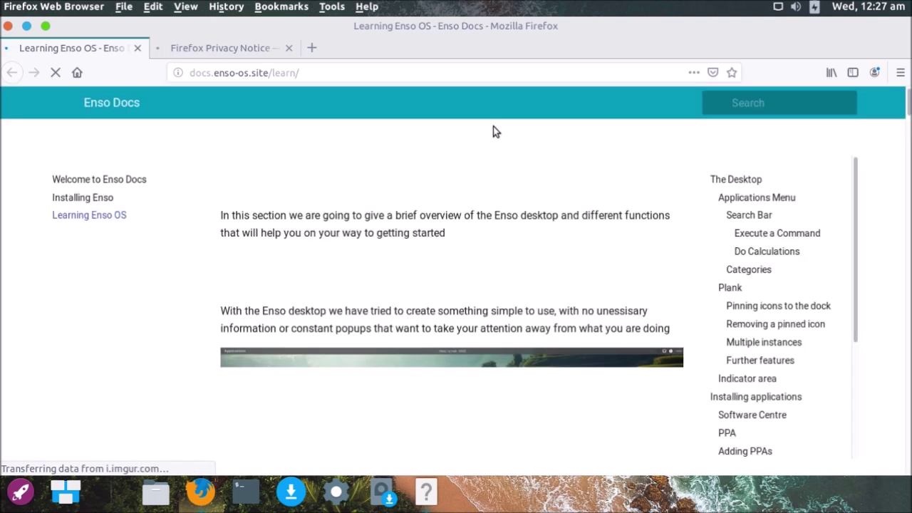
# Close Firefox with both of its tabs and close the Welcome window.
pyautogui.click(7, 26)
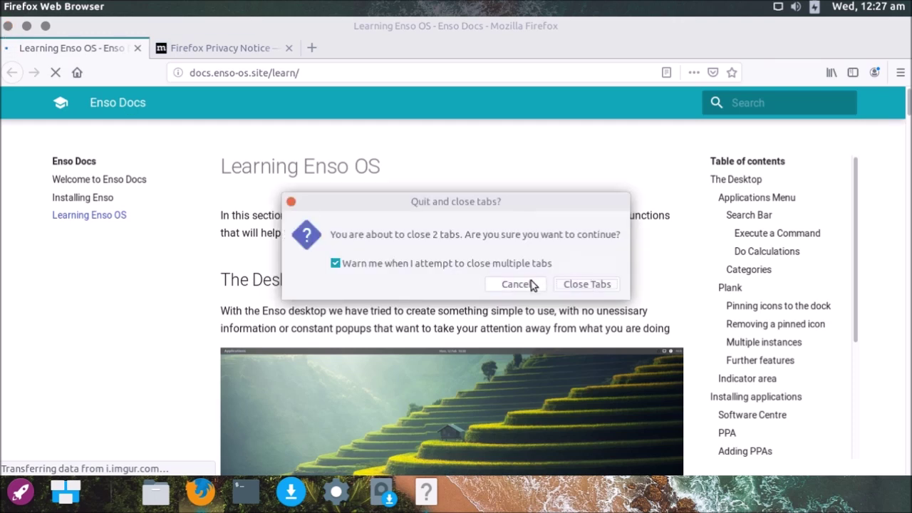
pyautogui.click(603, 288)
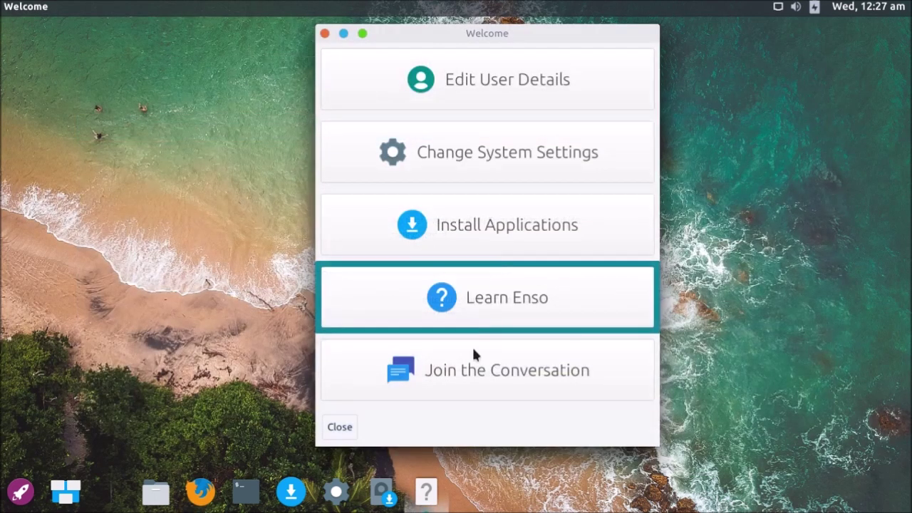
pyautogui.click(325, 34)
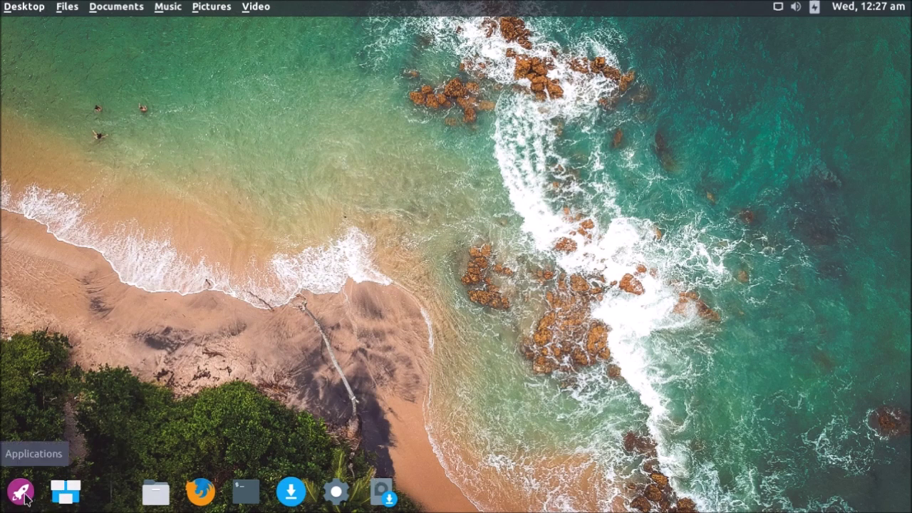
# Remove the Applications launcher from the dock.
pyautogui.moveTo(20, 494); pyautogui.dragTo(283, 190)
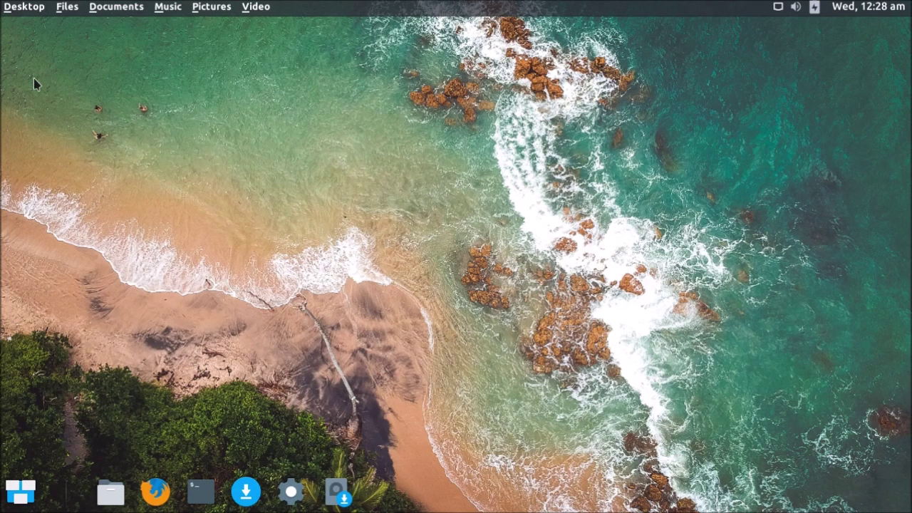
# Look through the desktop's global menu entries from Desktop to Video and return to the Desktop entries.
pyautogui.click(22, 8)
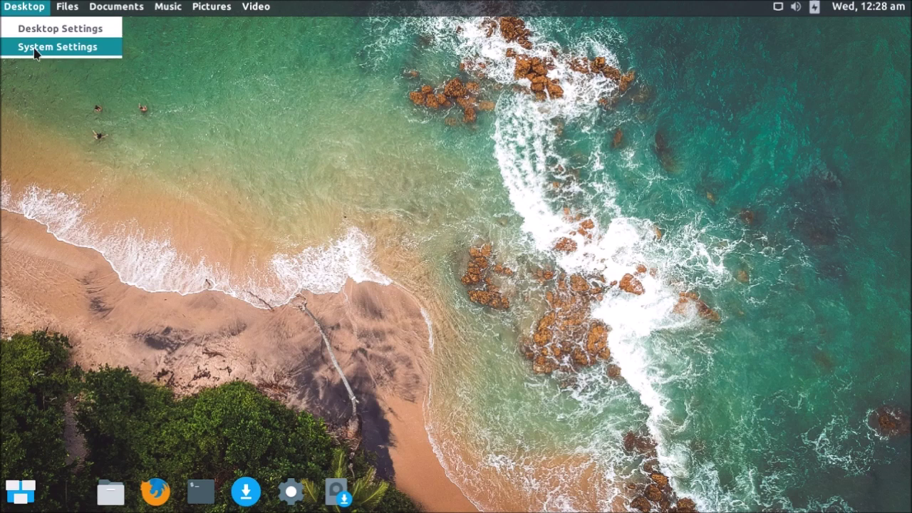
pyautogui.moveTo(130, 12)
pyautogui.moveTo(271, 11)
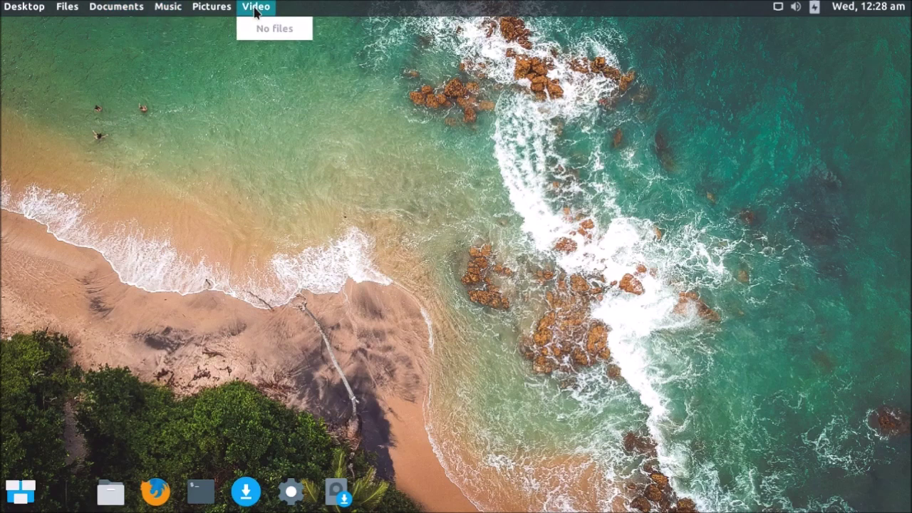
pyautogui.moveTo(43, 8)
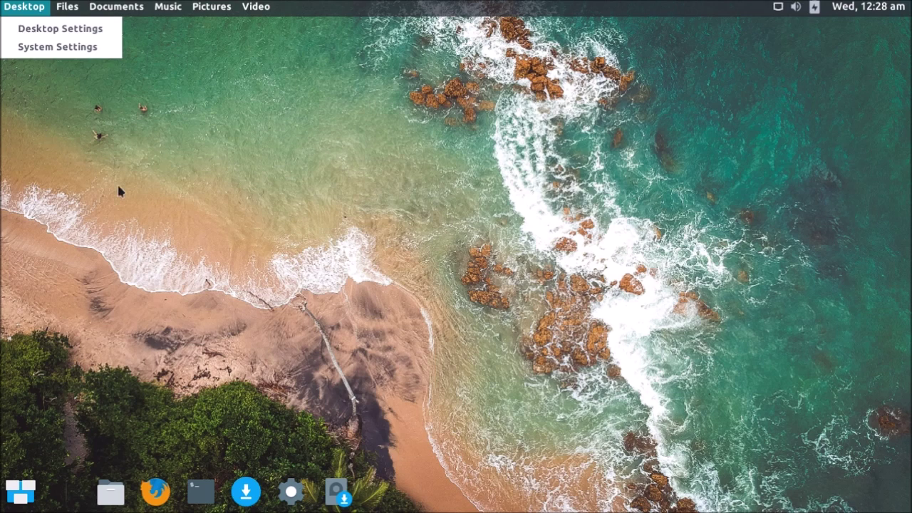
# Open System Settings from the Desktop entries of the global menu.
pyautogui.click(423, 229)
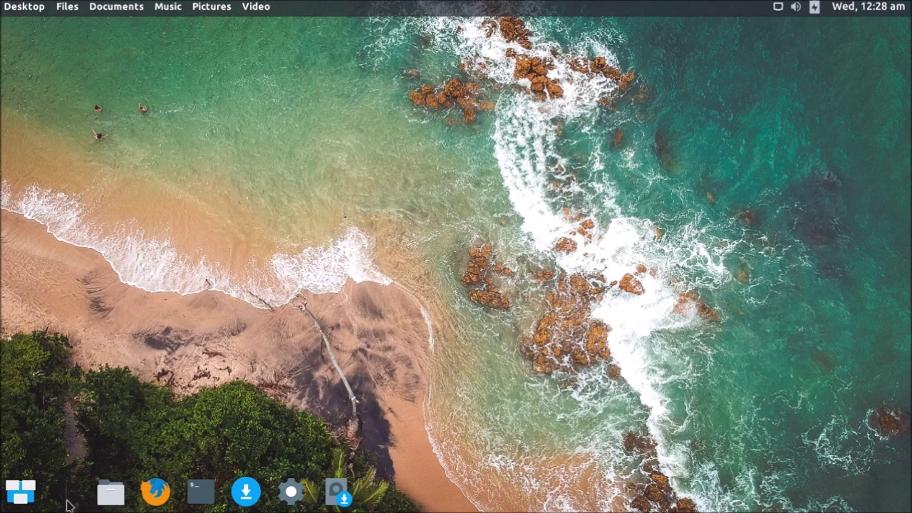
pyautogui.click(77, 7)
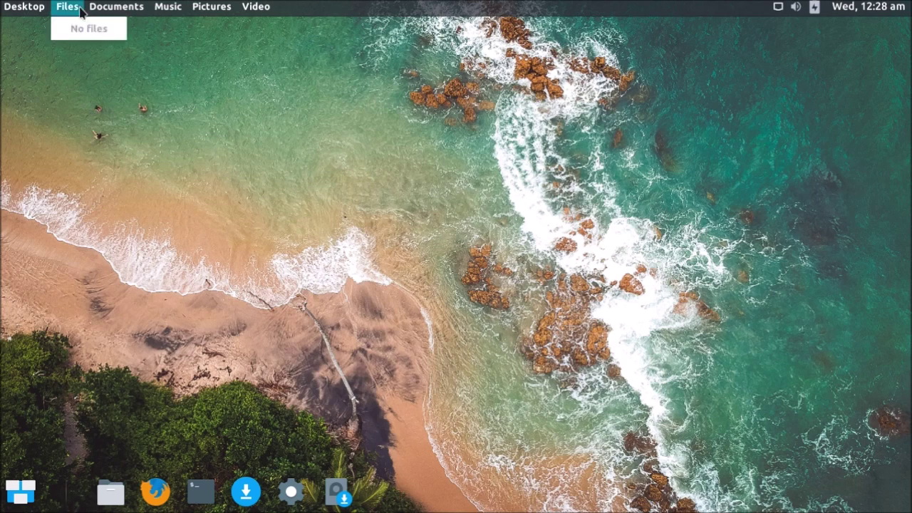
pyautogui.click(40, 49)
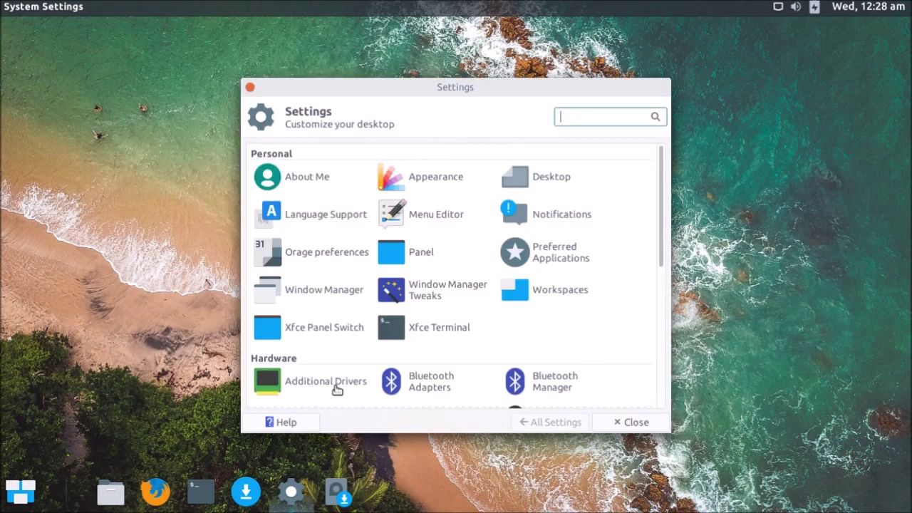
# Look through the Personal, Hardware, System and Other categories in Settings and close the window.
pyautogui.scroll(-3, 336, 389)
pyautogui.scroll(3, 337, 388)
pyautogui.scroll(-3, 317, 184)
pyautogui.scroll(-1, 317, 187)
pyautogui.scroll(1, 313, 214)
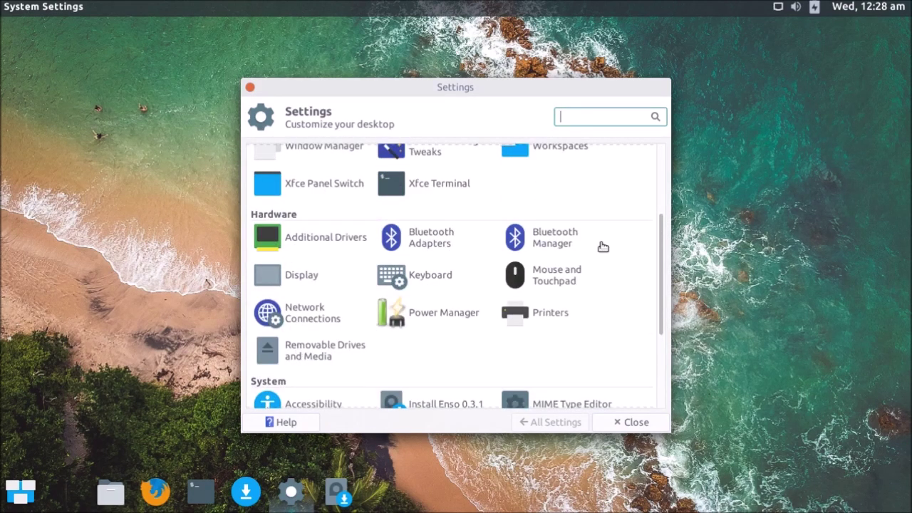
pyautogui.scroll(-4, 657, 261)
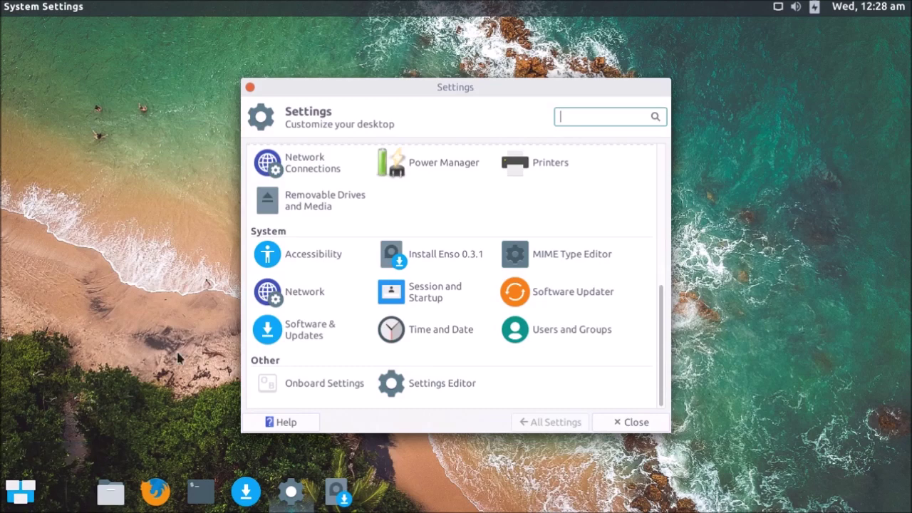
pyautogui.click(251, 87)
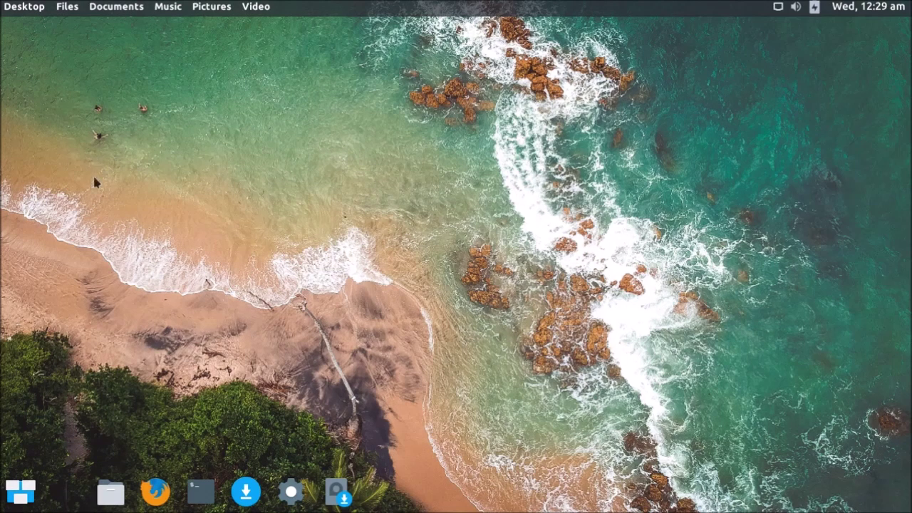
# Open the file manager, look through the folders and files at the root of File System, and close it.
pyautogui.click(121, 503)
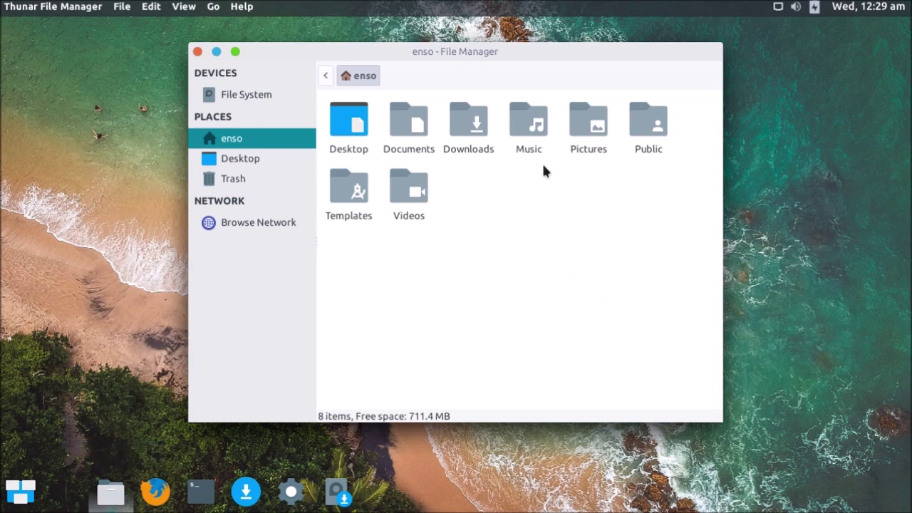
pyautogui.click(225, 98)
pyautogui.scroll(-3, 413, 406)
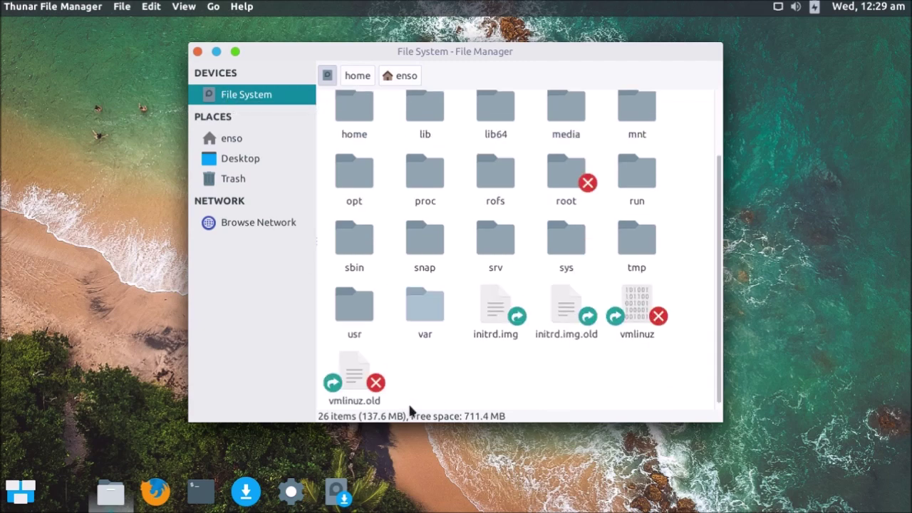
pyautogui.scroll(1, 409, 411)
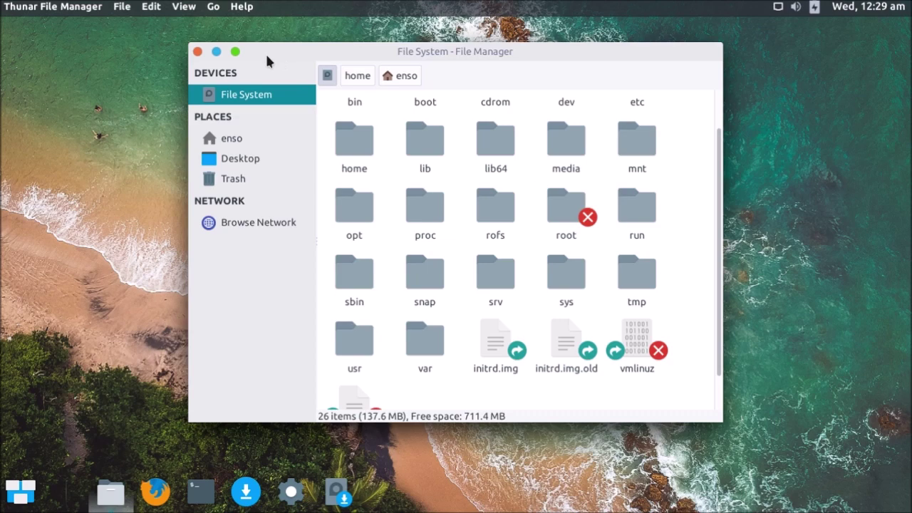
pyautogui.click(198, 51)
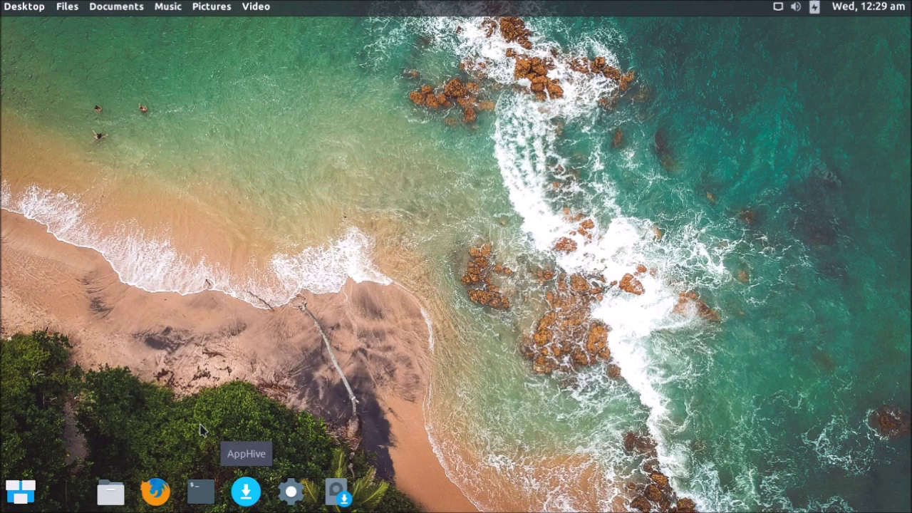
# Try to open Desktop Settings from the global menu and restart the AppMenu Plugin that left the panel.
pyautogui.click(31, 9)
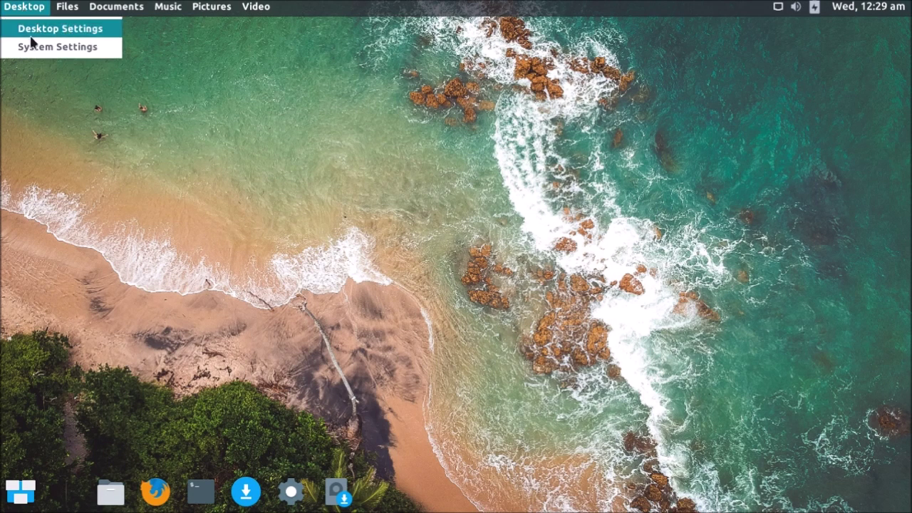
pyautogui.click(31, 37)
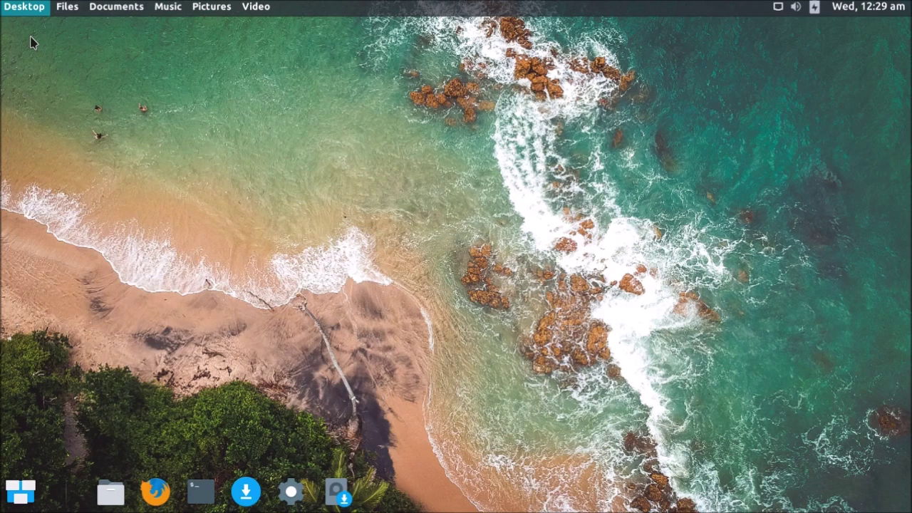
pyautogui.click(28, 10)
pyautogui.click(30, 32)
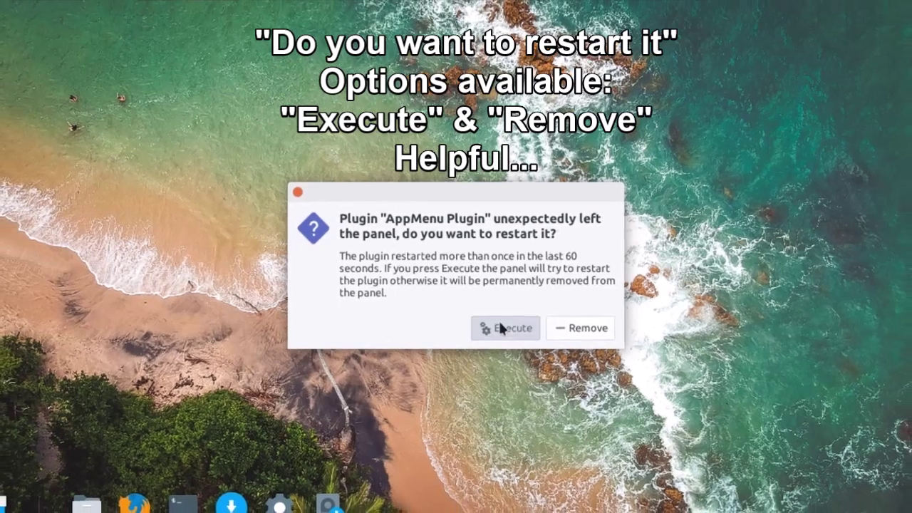
pyautogui.click(499, 326)
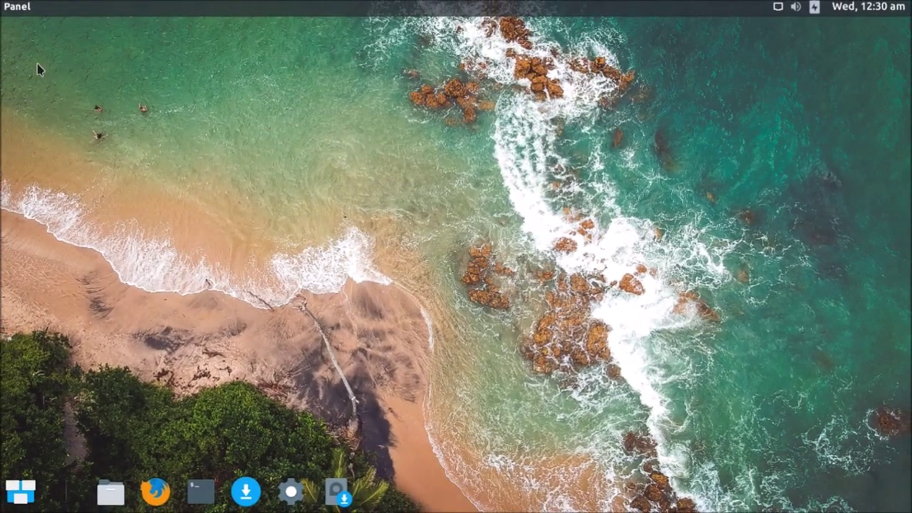
# Open the Panel preferences through the global menu's New entry and show the items of Panel 0.
pyautogui.click(21, 9)
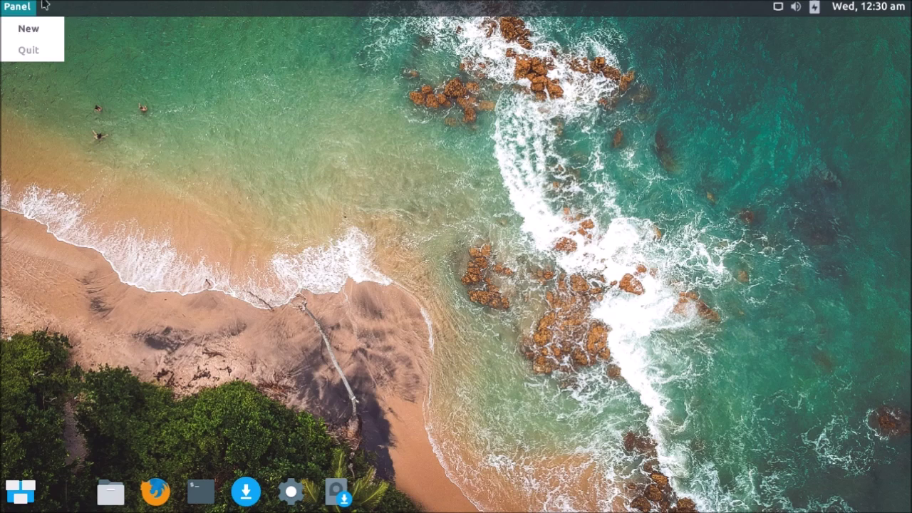
pyautogui.click(36, 28)
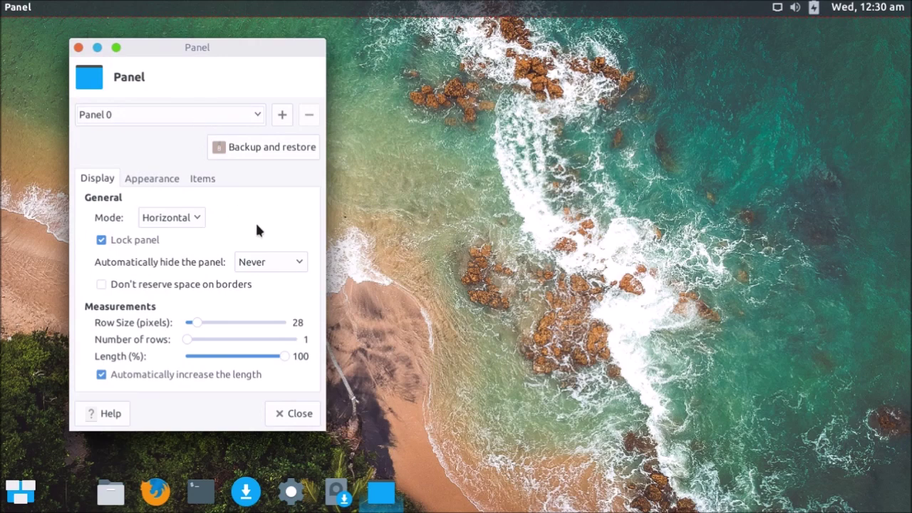
pyautogui.click(174, 180)
pyautogui.click(193, 179)
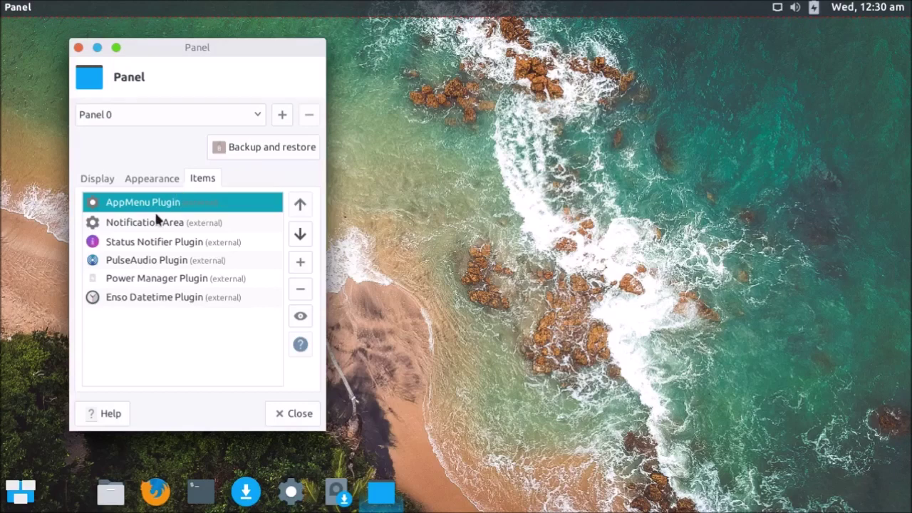
# Examine the plugins in Panel 0's item list, from the AppMenu Plugin to the Enso Datetime Plugin.
pyautogui.moveTo(153, 204); pyautogui.dragTo(60, 497)
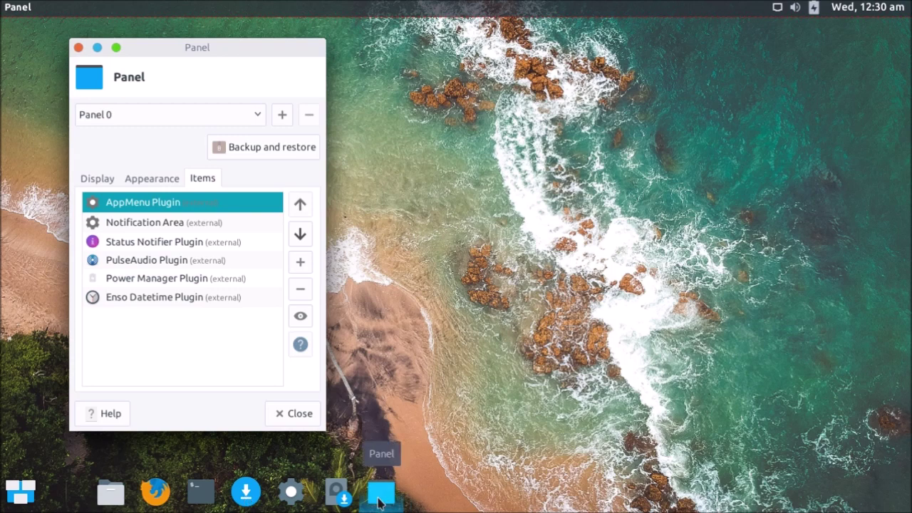
pyautogui.moveTo(113, 206); pyautogui.dragTo(56, 496)
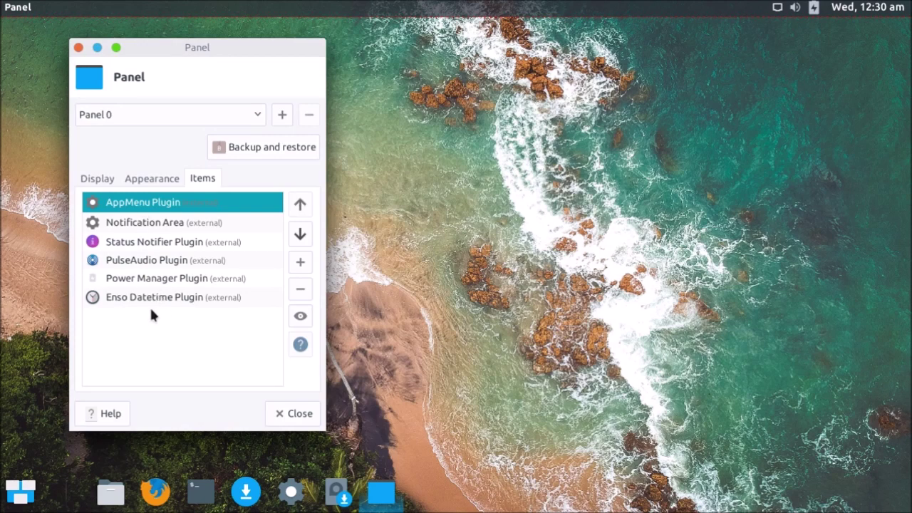
pyautogui.moveTo(117, 218); pyautogui.dragTo(102, 16)
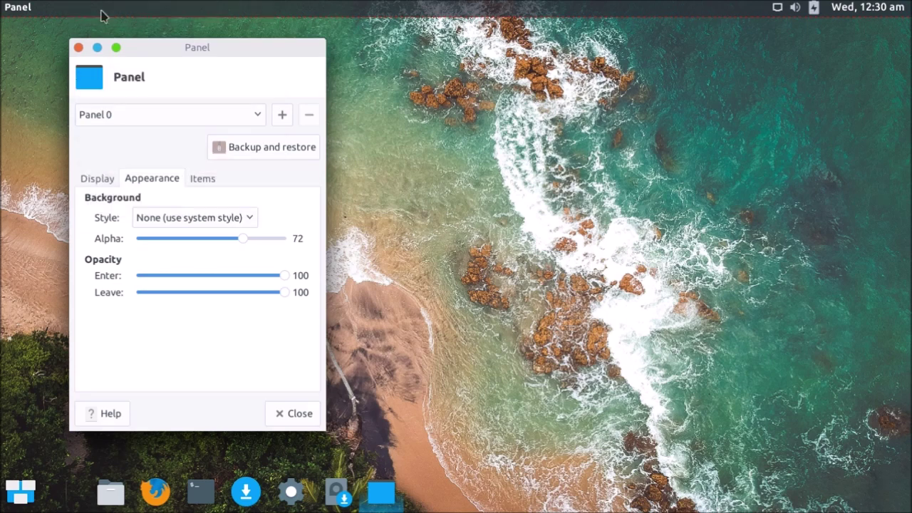
pyautogui.click(203, 179)
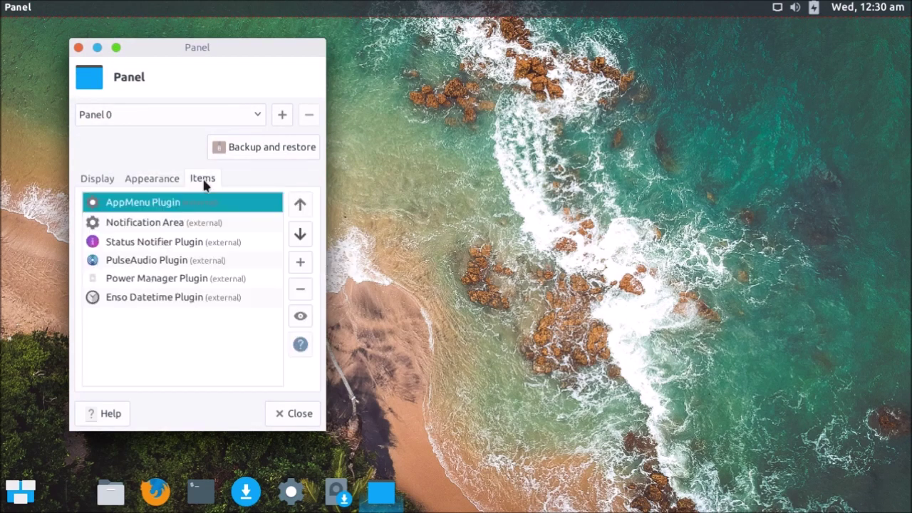
pyautogui.click(130, 225)
pyautogui.press('Down')
pyautogui.press('Down')
pyautogui.press('Down')
pyautogui.press('Down')
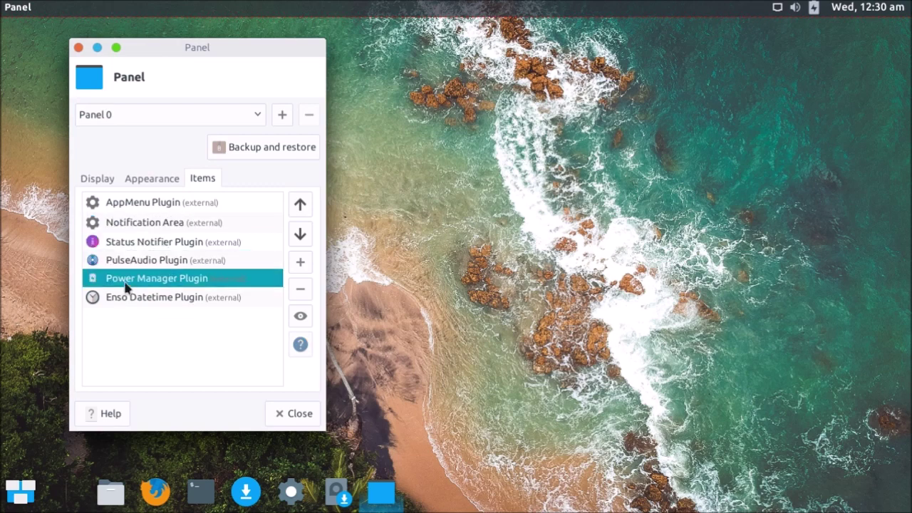
# Check the available panels and Panel 0's display and appearance options, and close the Panel preferences.
pyautogui.click(111, 115)
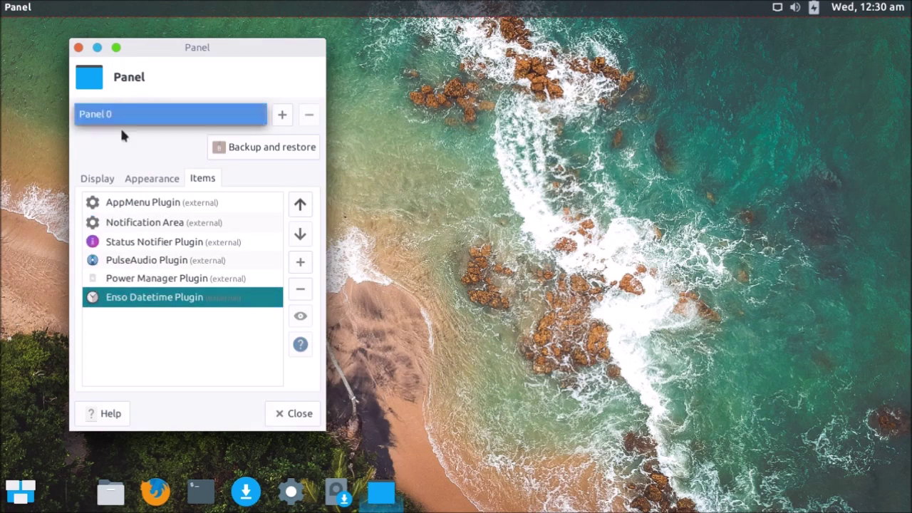
pyautogui.click(119, 126)
pyautogui.click(98, 179)
pyautogui.click(146, 179)
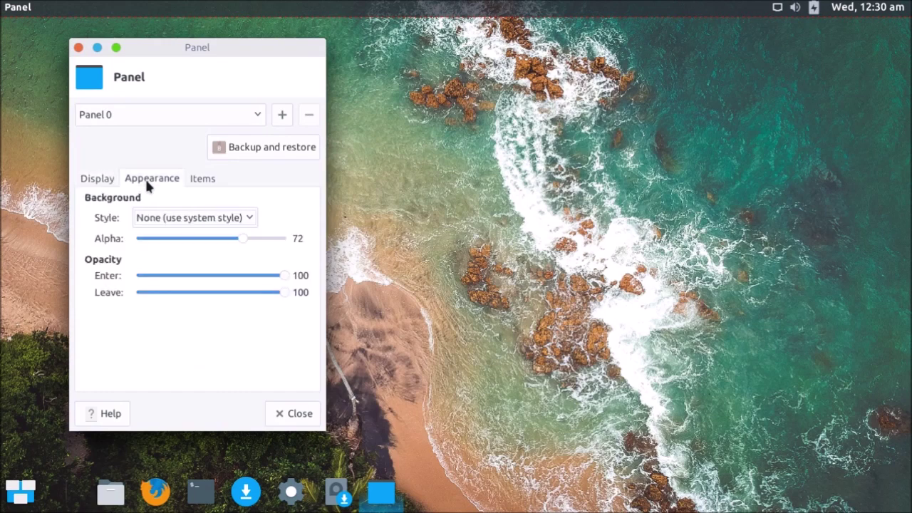
pyautogui.click(78, 47)
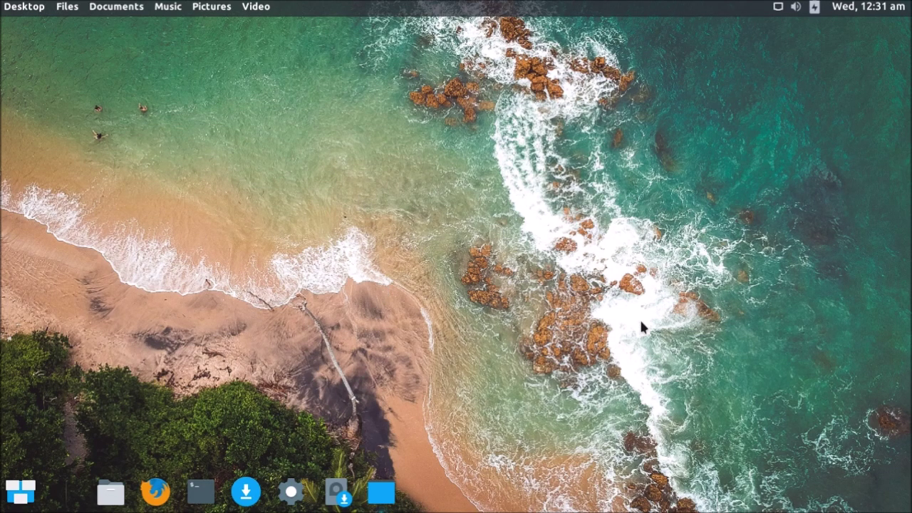
# Open Desktop Settings through the desktop's Change Desktop Background option, reposition the window, and show the Dock settings.
pyautogui.rightClick(232, 182)
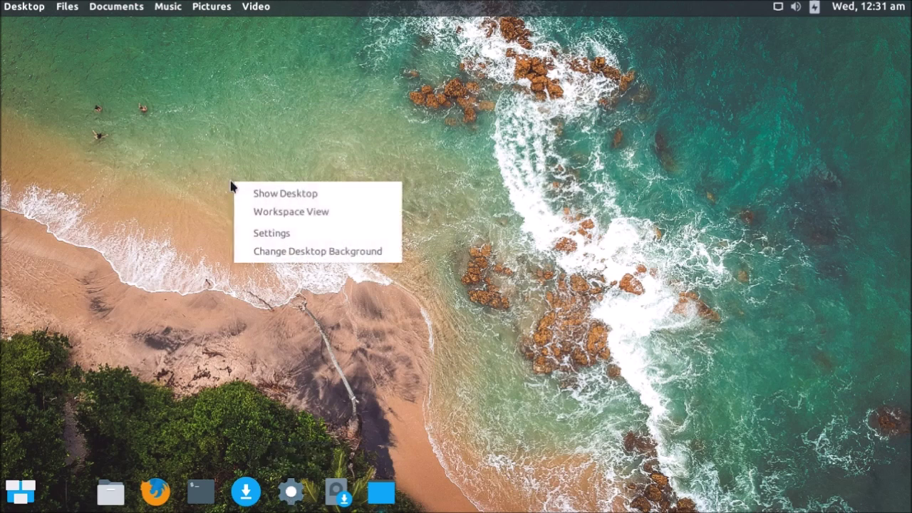
pyautogui.click(320, 254)
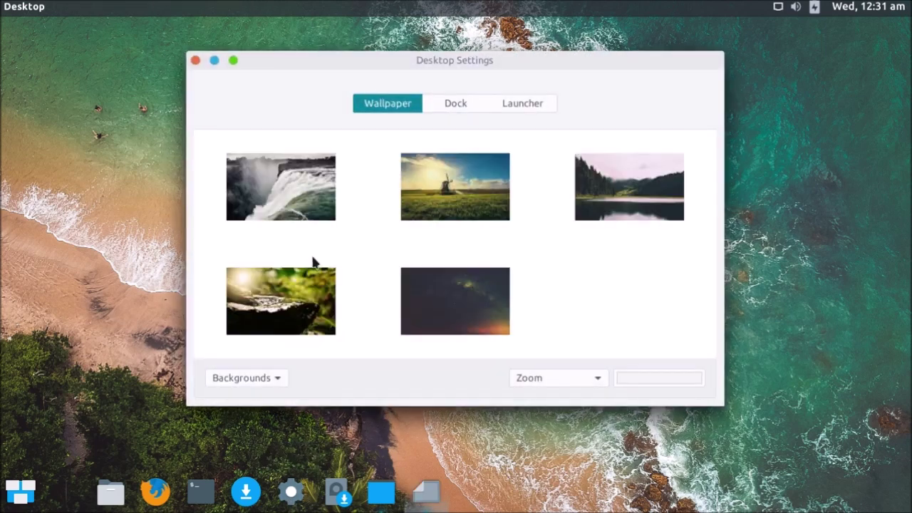
pyautogui.scroll(-1, 328, 249)
pyautogui.moveTo(333, 60); pyautogui.dragTo(289, 91)
pyautogui.click(411, 138)
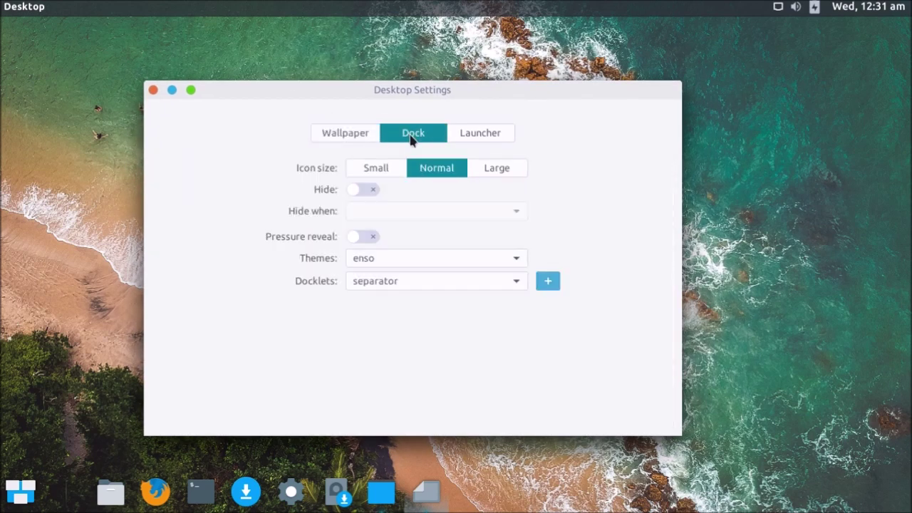
# Try the Small and Normal dock icon sizes, settle on Large, and set the dock theme to clear 3d.
pyautogui.click(399, 170)
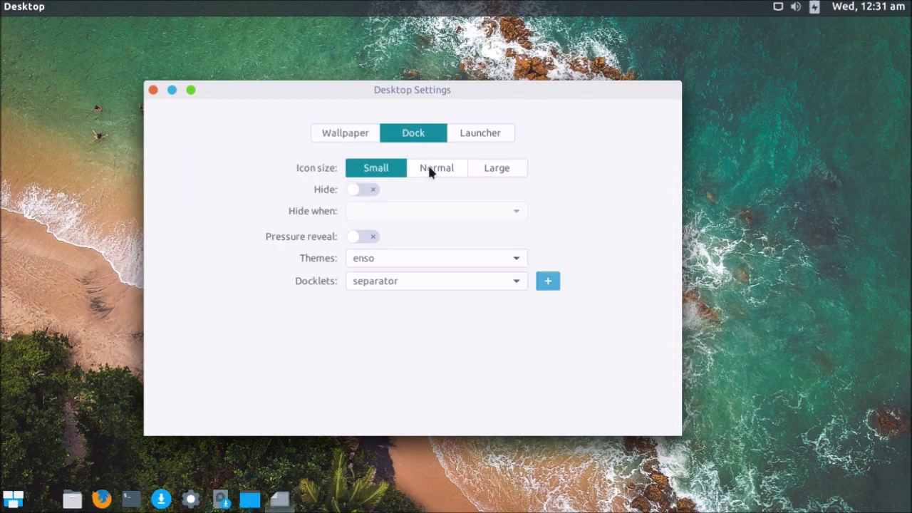
pyautogui.click(430, 169)
pyautogui.click(493, 172)
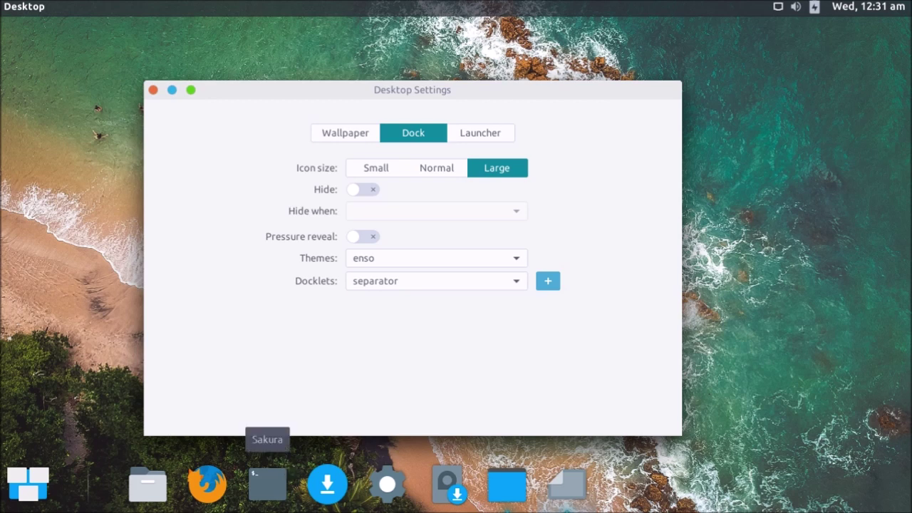
pyautogui.click(360, 260)
pyautogui.click(365, 240)
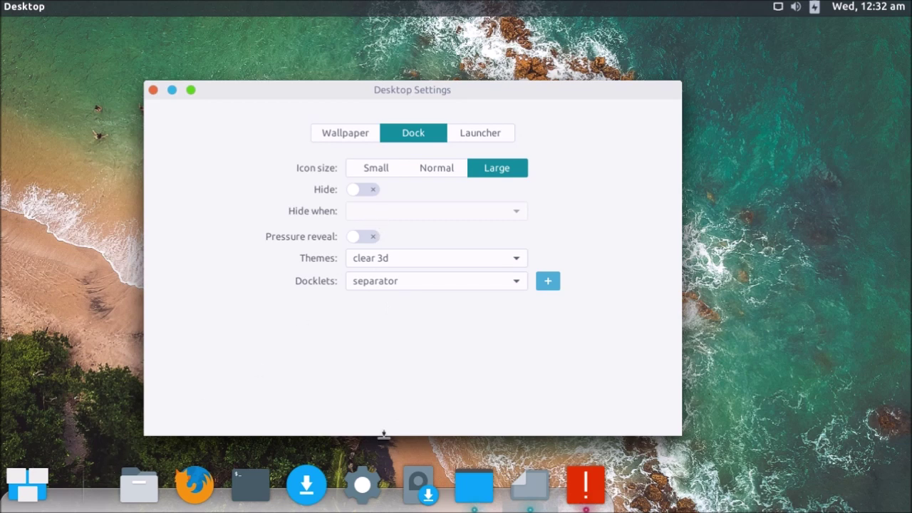
# Look through the available docklets, trying clippy among them, and select applications as the docklet.
pyautogui.click(436, 282)
pyautogui.click(431, 303)
pyautogui.click(407, 285)
pyautogui.click(401, 267)
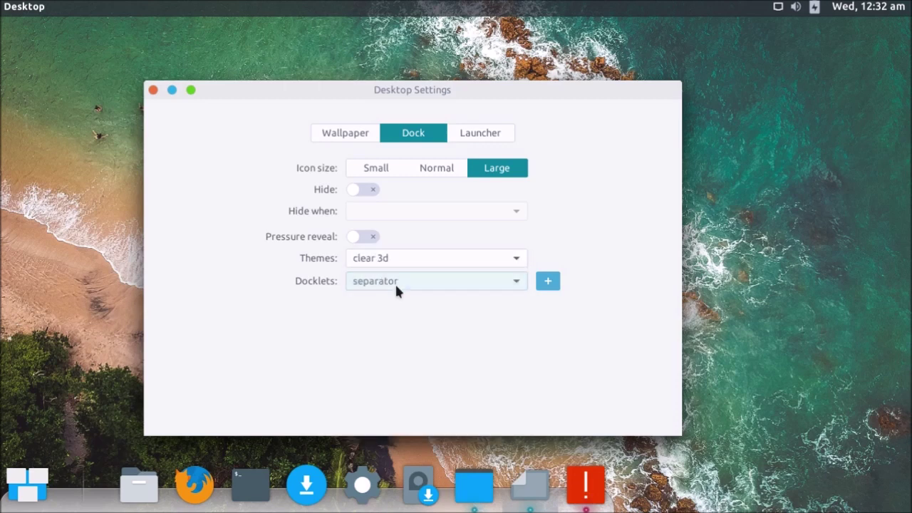
pyautogui.click(393, 281)
pyautogui.click(393, 305)
pyautogui.click(390, 283)
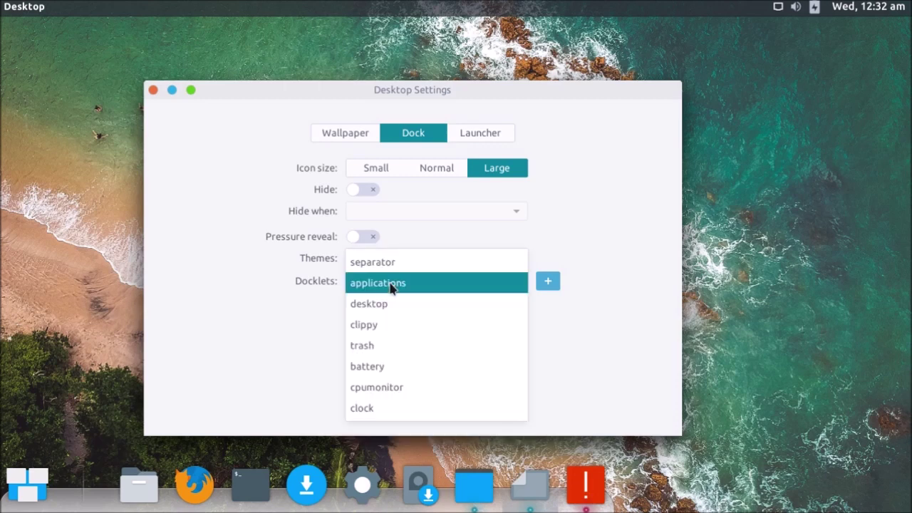
pyautogui.click(384, 321)
pyautogui.click(386, 285)
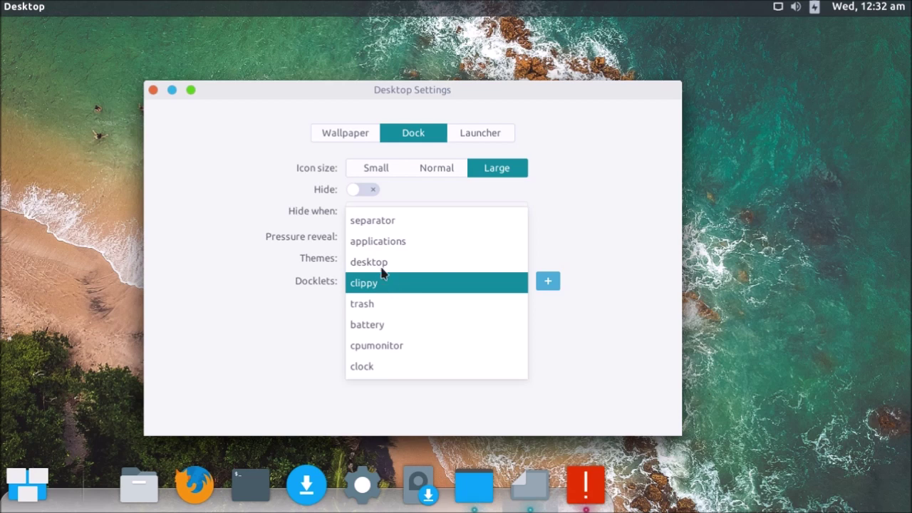
pyautogui.click(380, 247)
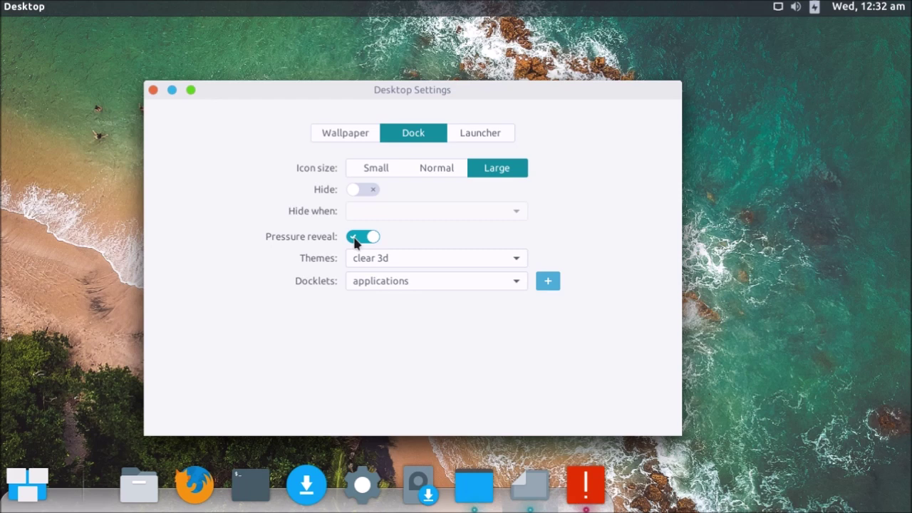
# Try the Default, Gtk+ and Matte dock themes one after another.
pyautogui.click(414, 260)
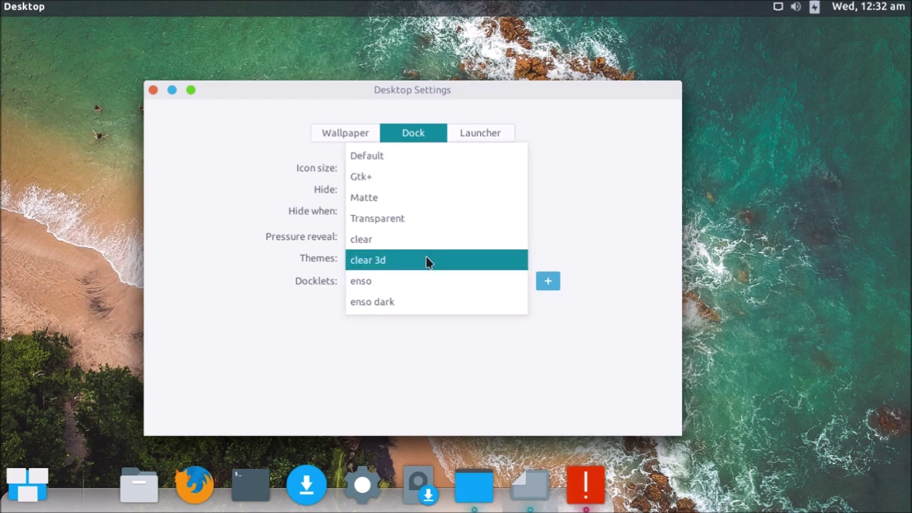
pyautogui.click(376, 157)
pyautogui.click(375, 258)
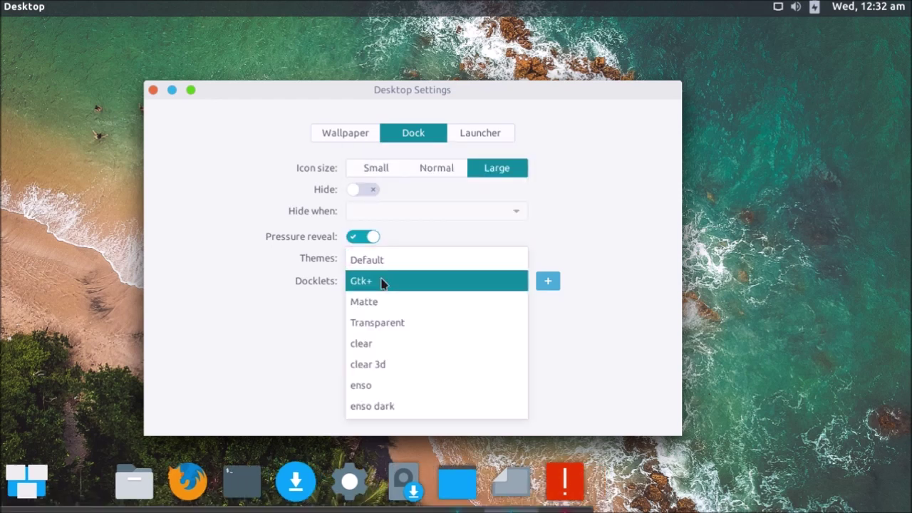
pyautogui.click(383, 281)
pyautogui.click(381, 262)
pyautogui.click(379, 278)
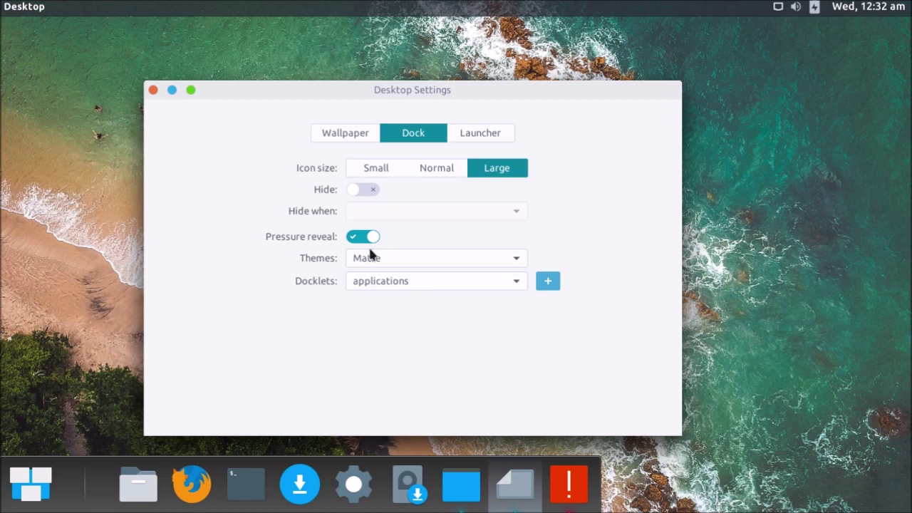
# Try the Small dock icon size and settle on Normal.
pyautogui.click(374, 174)
pyautogui.click(425, 172)
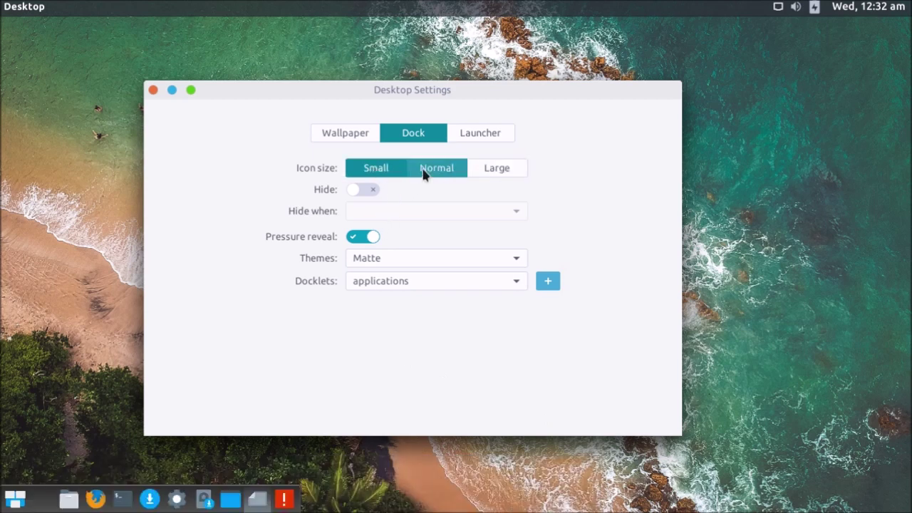
# Show the Launcher settings, try the Small and Large icon sizes, and toggle Start on Category view on and off.
pyautogui.click(483, 136)
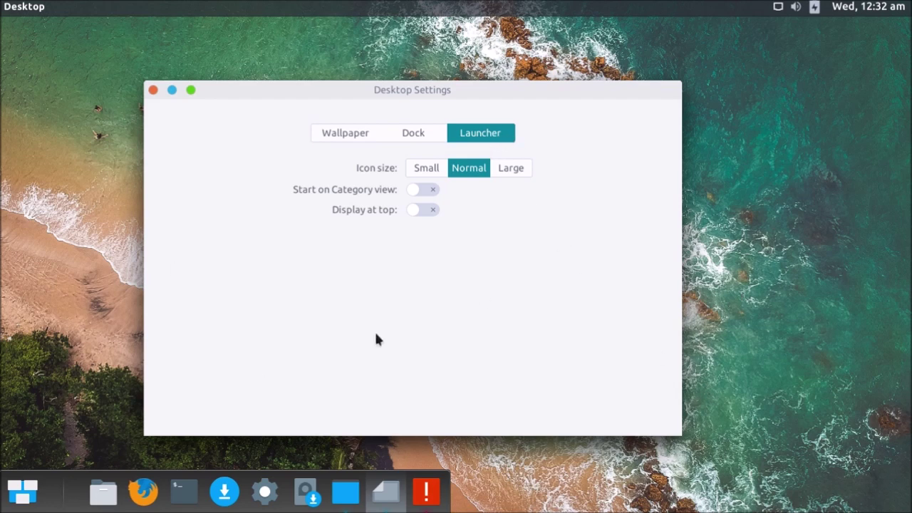
pyautogui.click(426, 168)
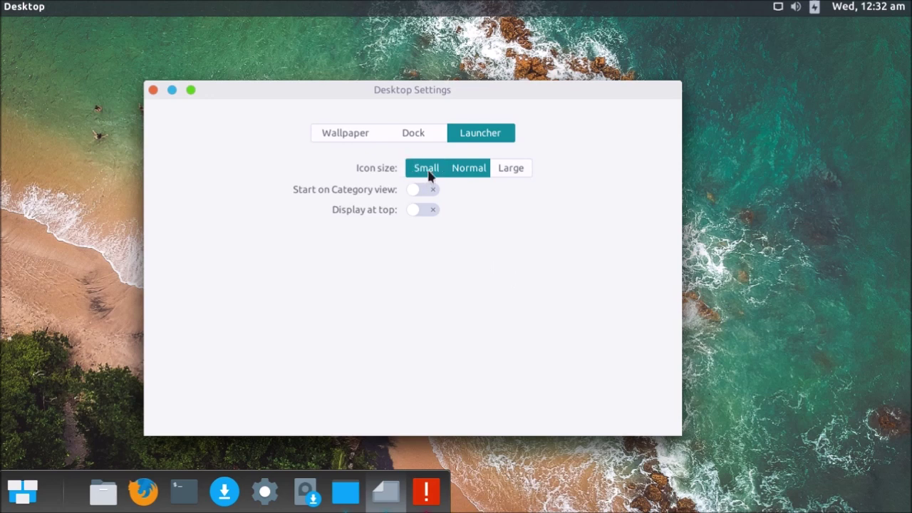
pyautogui.click(510, 168)
pyautogui.click(424, 168)
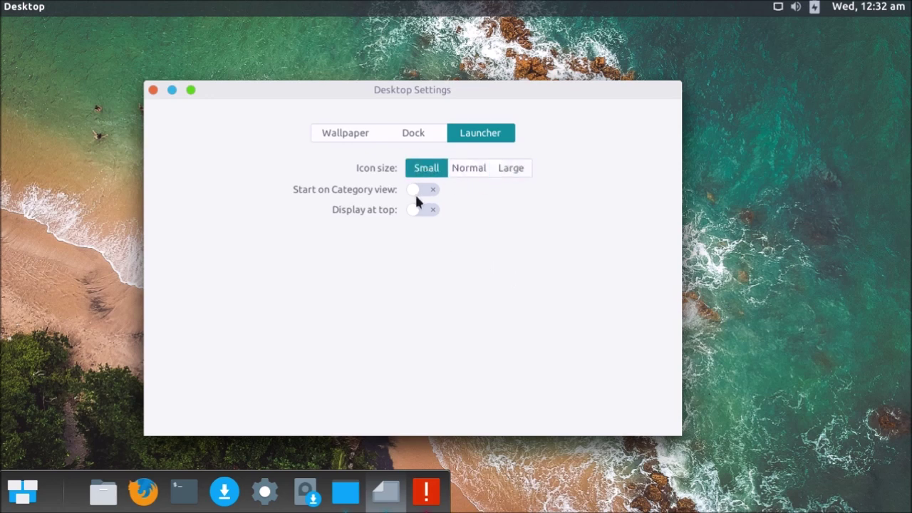
pyautogui.click(416, 190)
pyautogui.click(416, 190)
# Look over the Wallpaper and Dock settings and try the dock's Hide option.
pyautogui.click(412, 131)
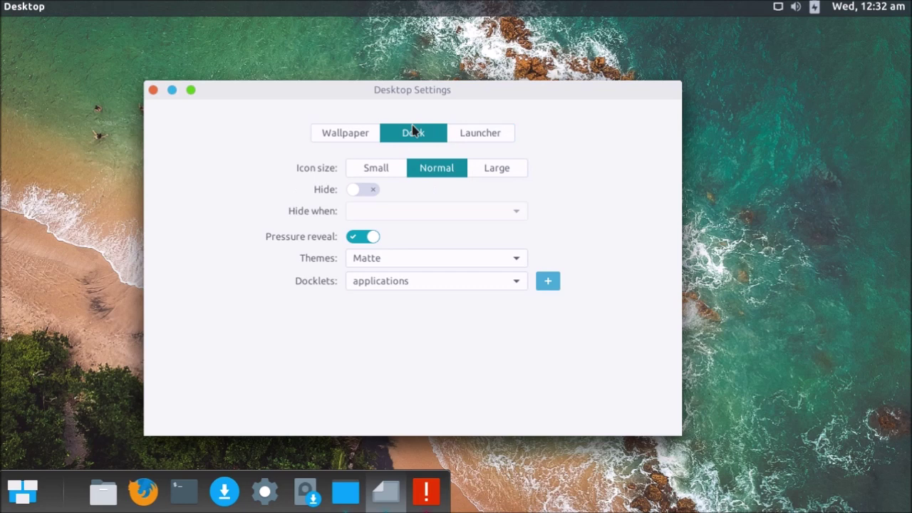
pyautogui.click(321, 133)
pyautogui.click(412, 140)
pyautogui.click(360, 194)
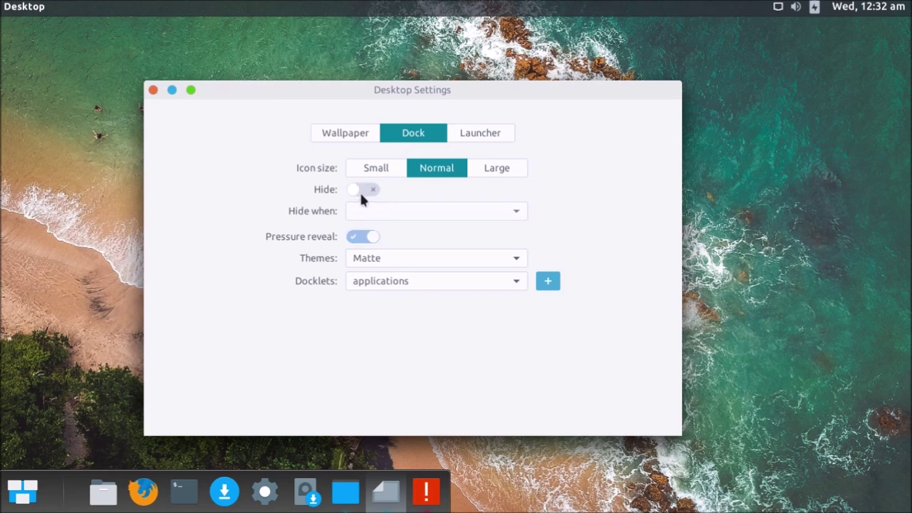
# Try the Transparent, clear, clear 3d and enso dock themes, and settle on enso dark.
pyautogui.click(402, 262)
pyautogui.click(397, 281)
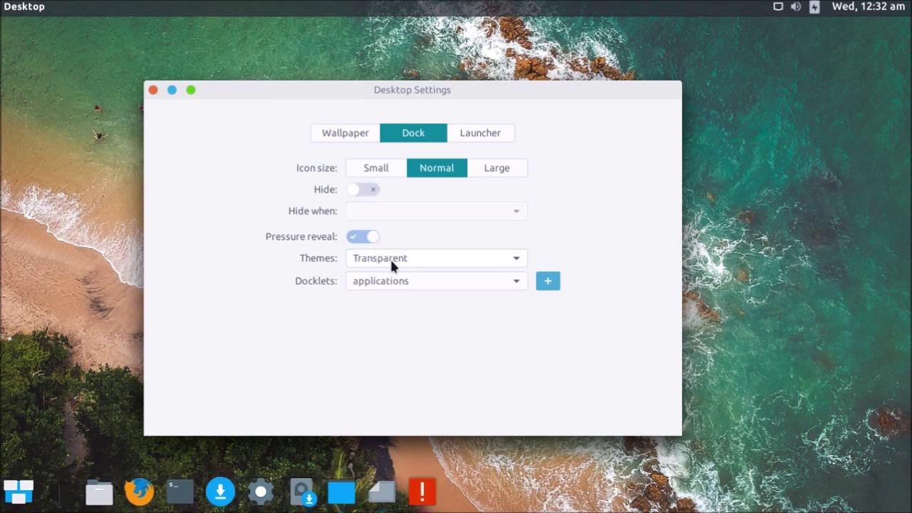
pyautogui.click(389, 257)
pyautogui.click(389, 279)
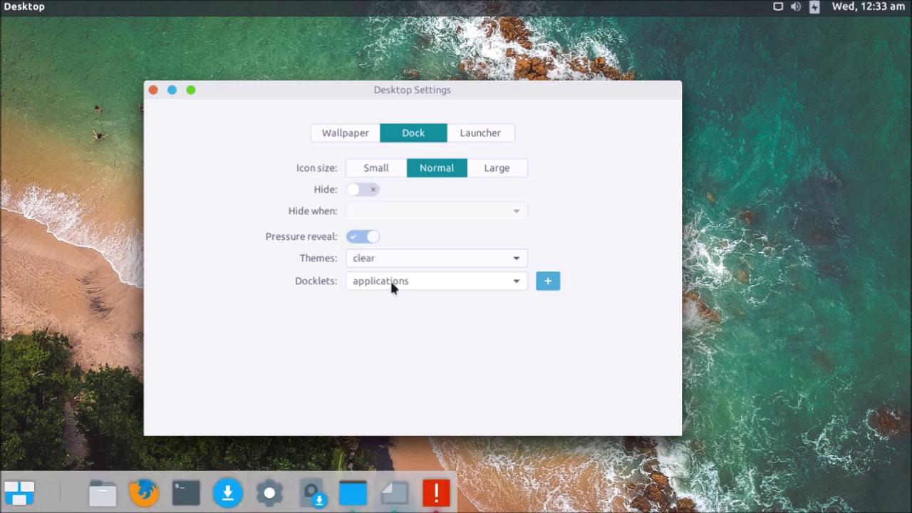
pyautogui.click(388, 260)
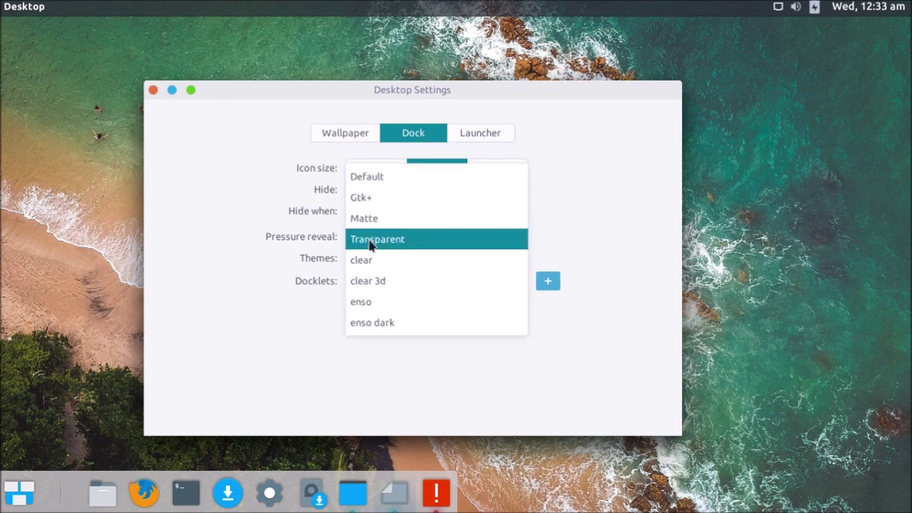
pyautogui.click(384, 282)
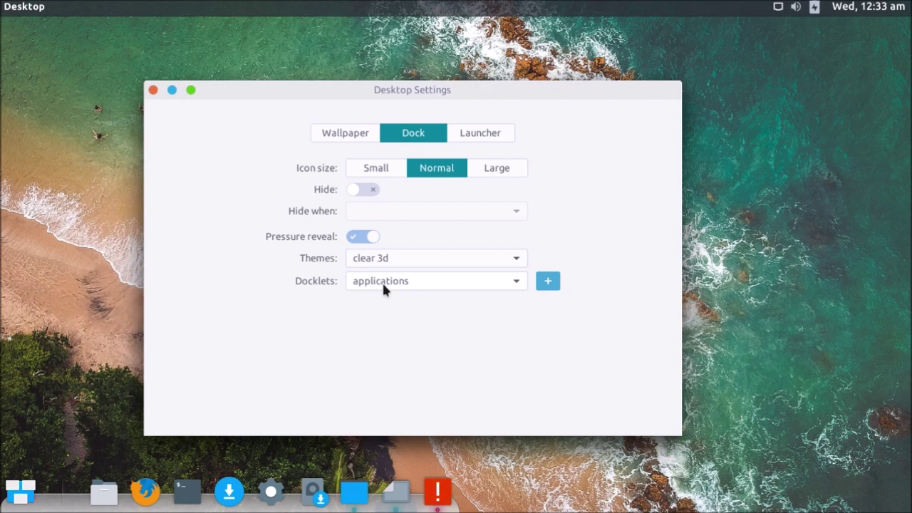
pyautogui.click(398, 255)
pyautogui.click(394, 280)
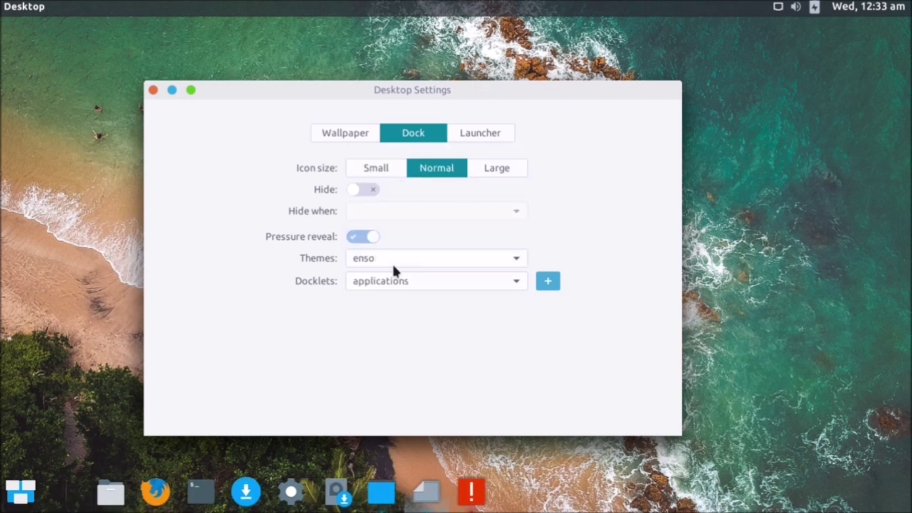
pyautogui.click(393, 266)
pyautogui.click(390, 281)
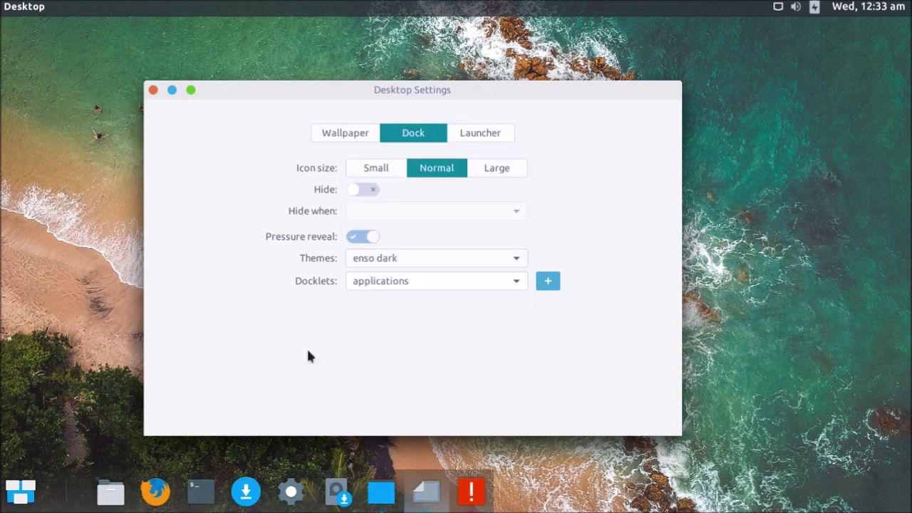
# Add the applications docklet to the dock and try adding a separator docklet.
pyautogui.click(547, 282)
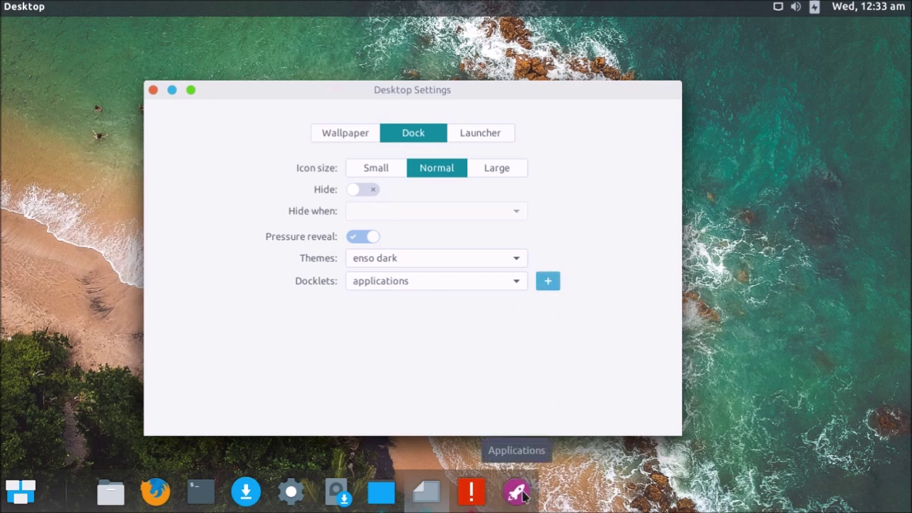
pyautogui.click(432, 279)
pyautogui.click(372, 262)
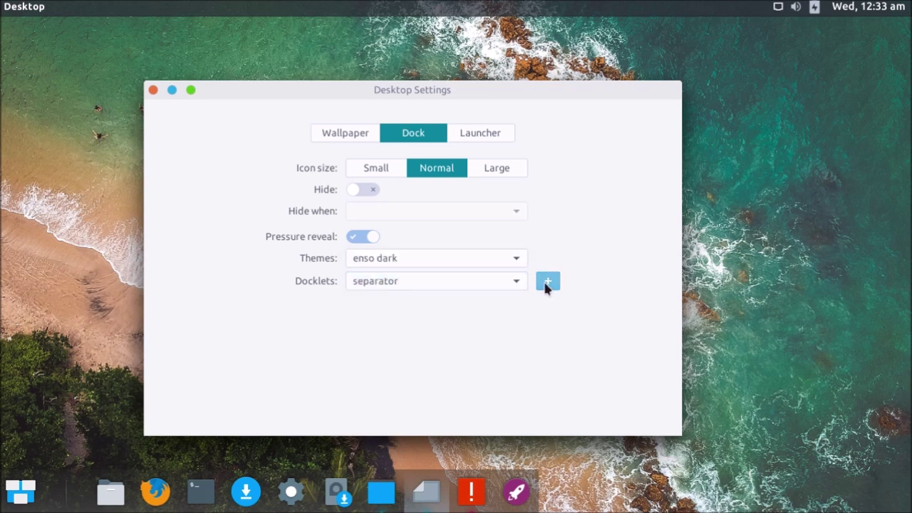
pyautogui.click(547, 282)
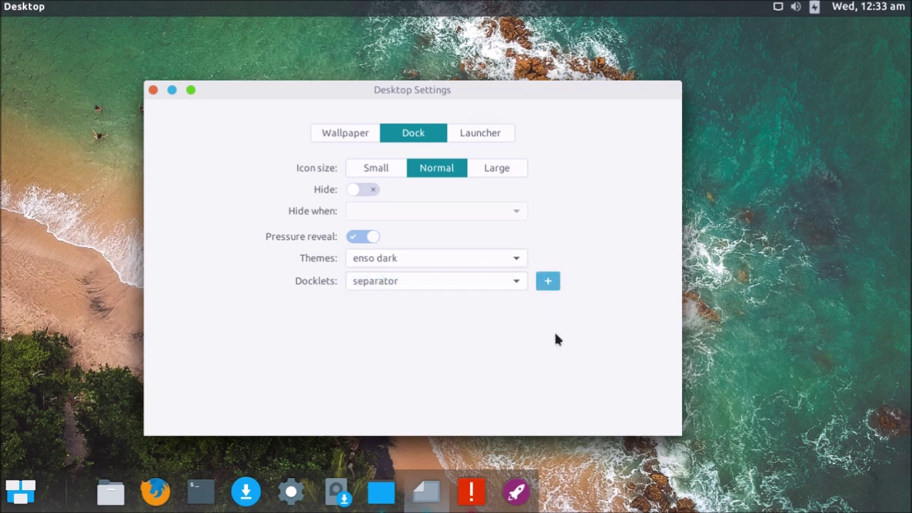
# Choose the trash docklet and add it to the dock.
pyautogui.click(469, 281)
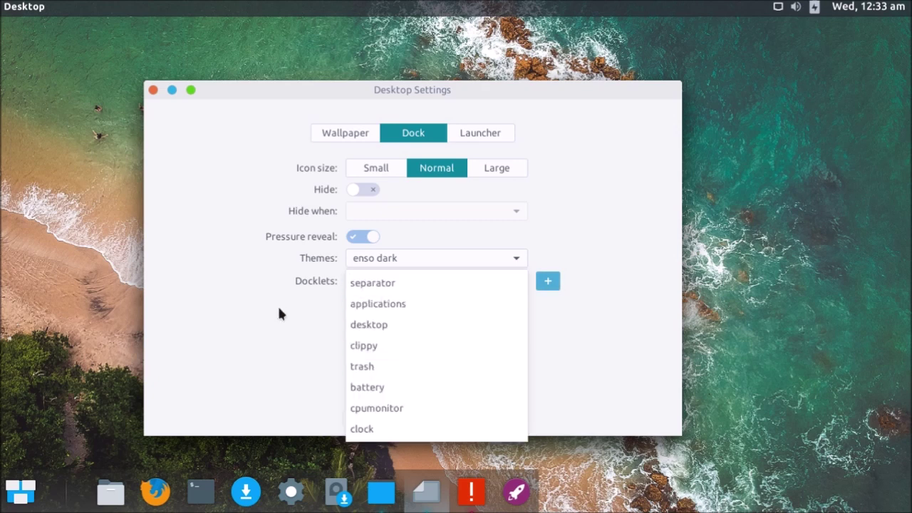
pyautogui.click(410, 366)
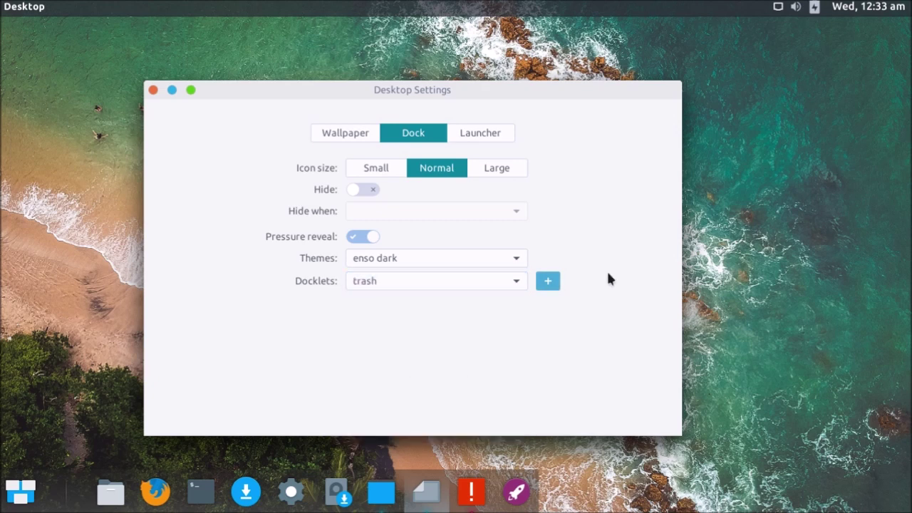
pyautogui.click(553, 284)
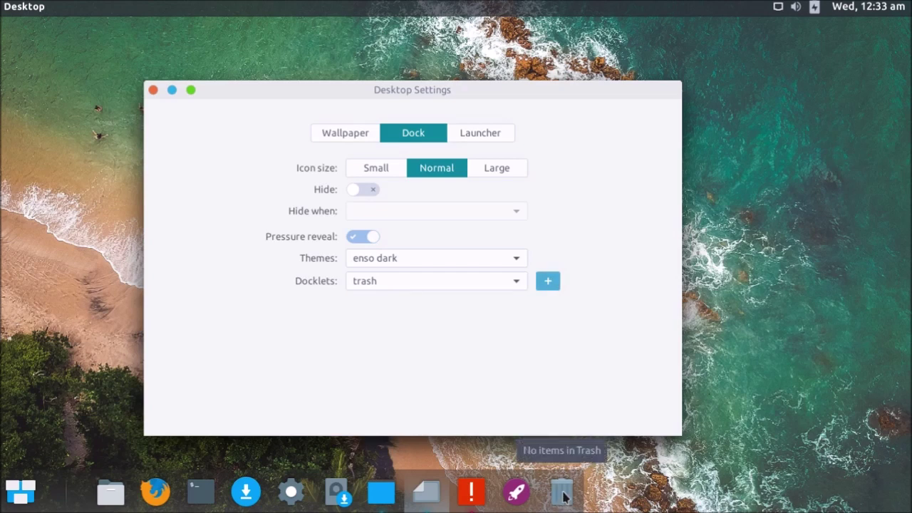
# Rearrange the dock so the Applications docklet comes first and the trash sits just before the separator.
pyautogui.moveTo(517, 491); pyautogui.dragTo(68, 491)
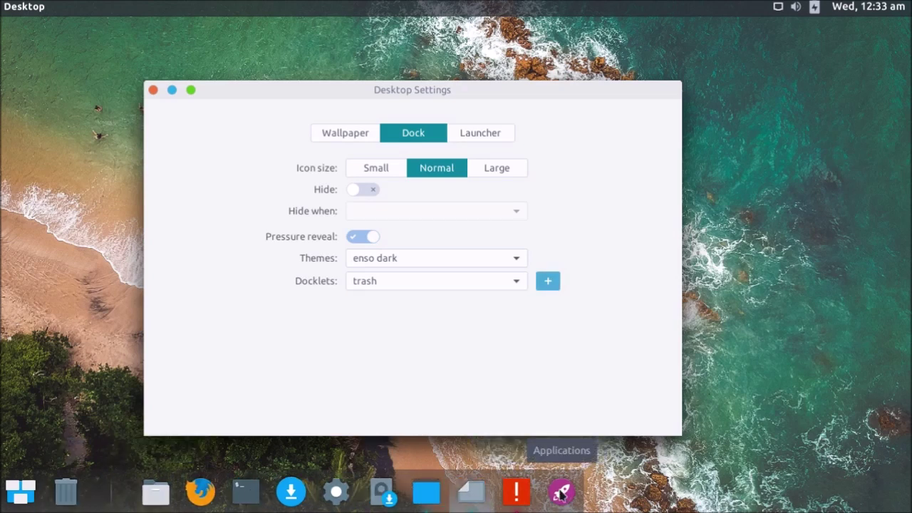
pyautogui.moveTo(562, 492); pyautogui.dragTo(470, 505)
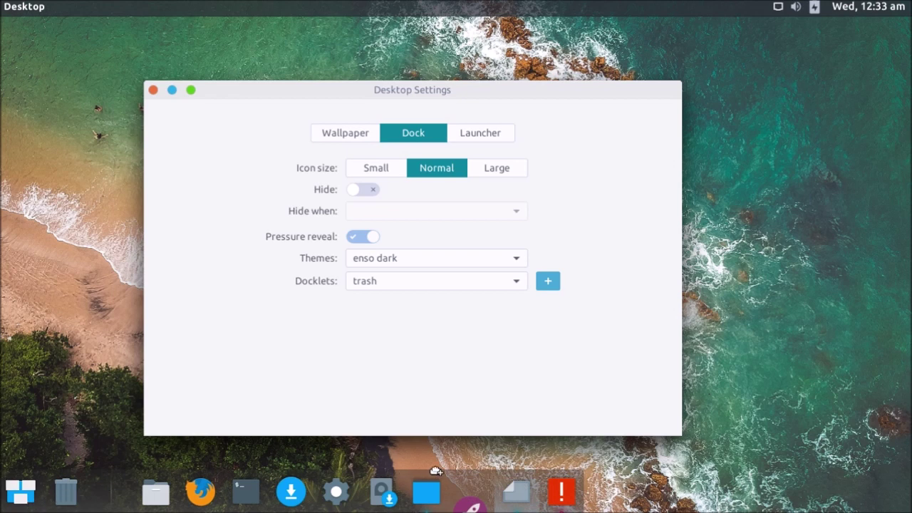
pyautogui.moveTo(480, 492); pyautogui.dragTo(21, 495)
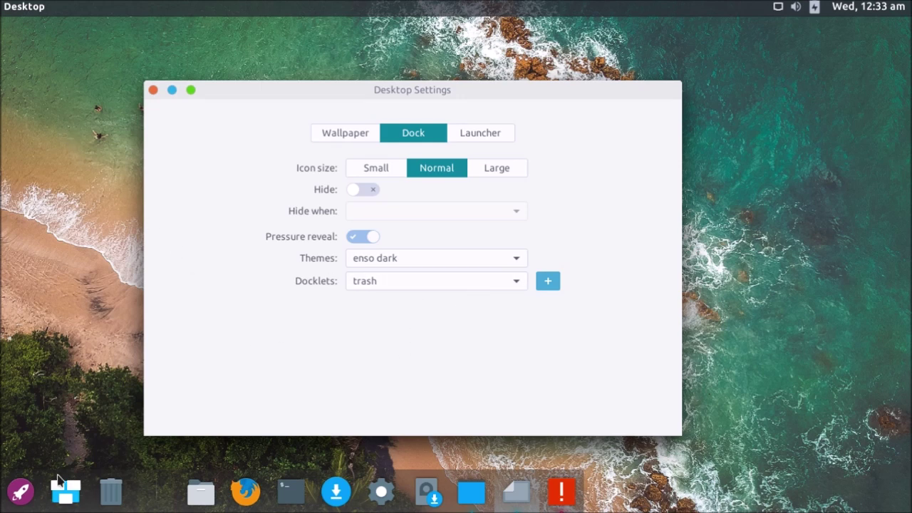
# Show the Launcher settings, move the window clear of the applications launcher, and browse the launcher at the Small icon size.
pyautogui.click(31, 491)
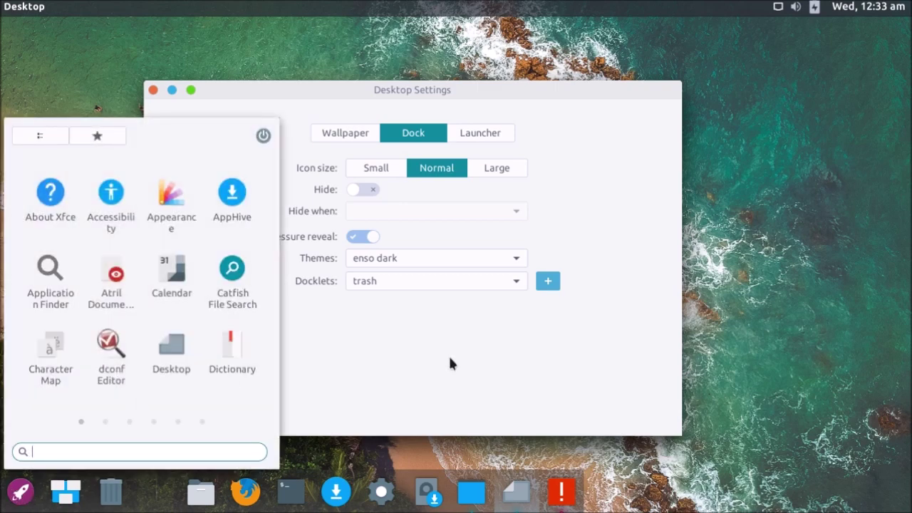
pyautogui.click(499, 135)
pyautogui.click(484, 132)
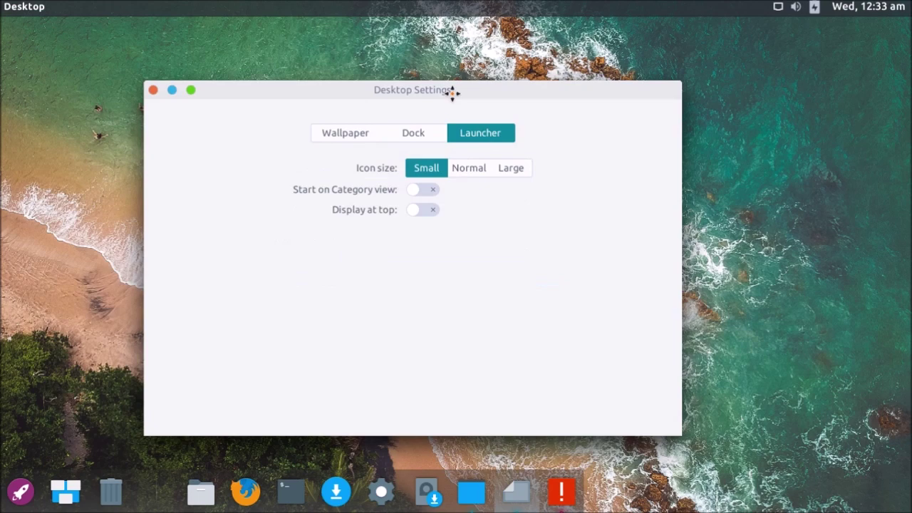
pyautogui.moveTo(451, 92); pyautogui.dragTo(580, 82)
pyautogui.click(21, 492)
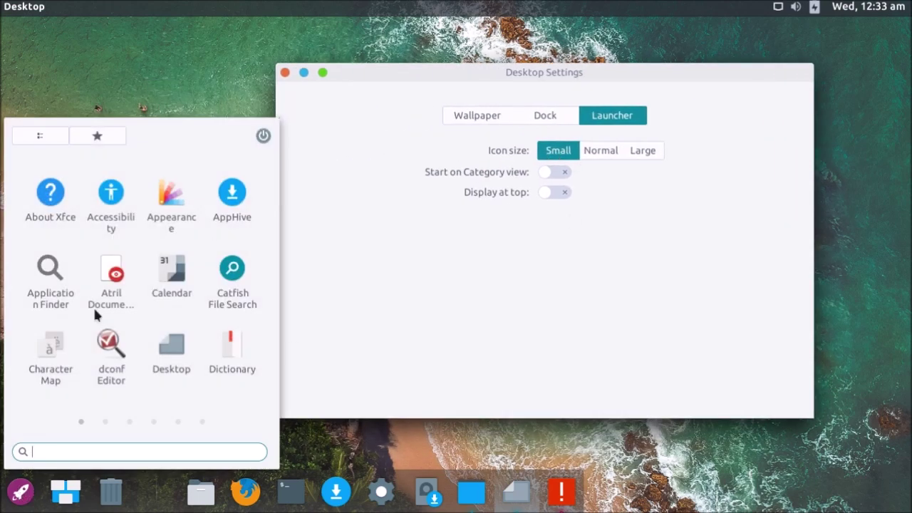
pyautogui.scroll(-2, 212, 320)
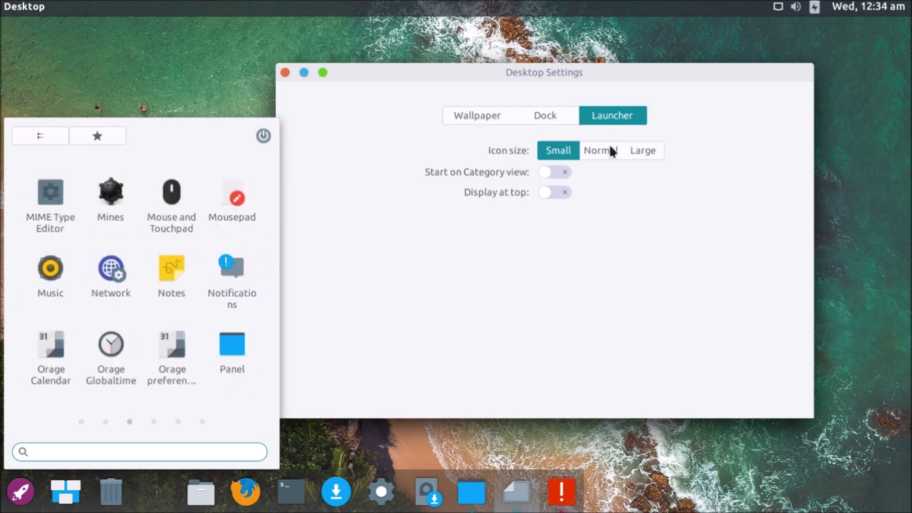
# Preview the applications launcher with Normal icons, and set its icon size to Large and check it the same way.
pyautogui.click(602, 150)
pyautogui.click(602, 150)
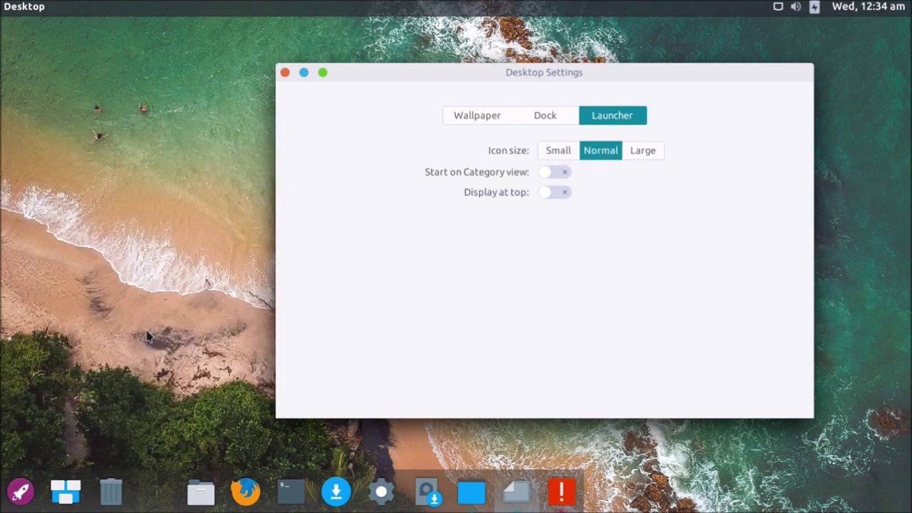
pyautogui.click(19, 494)
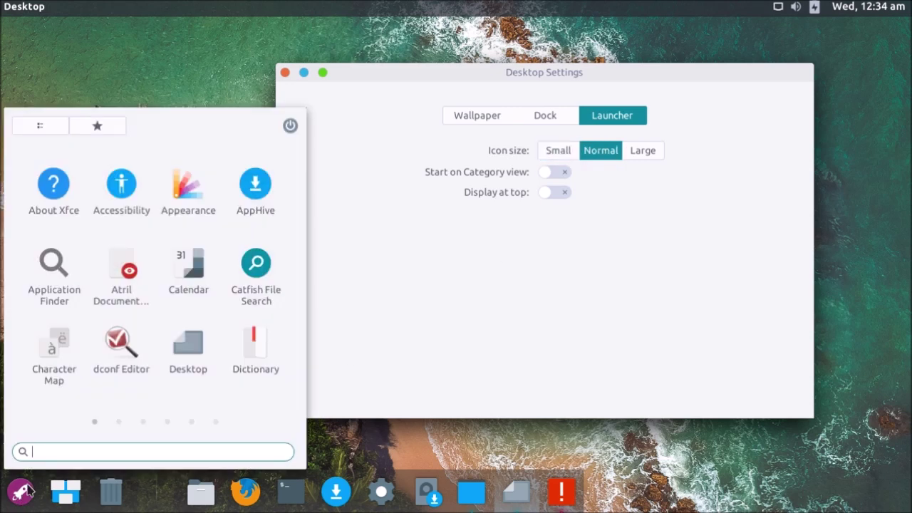
pyautogui.click(632, 152)
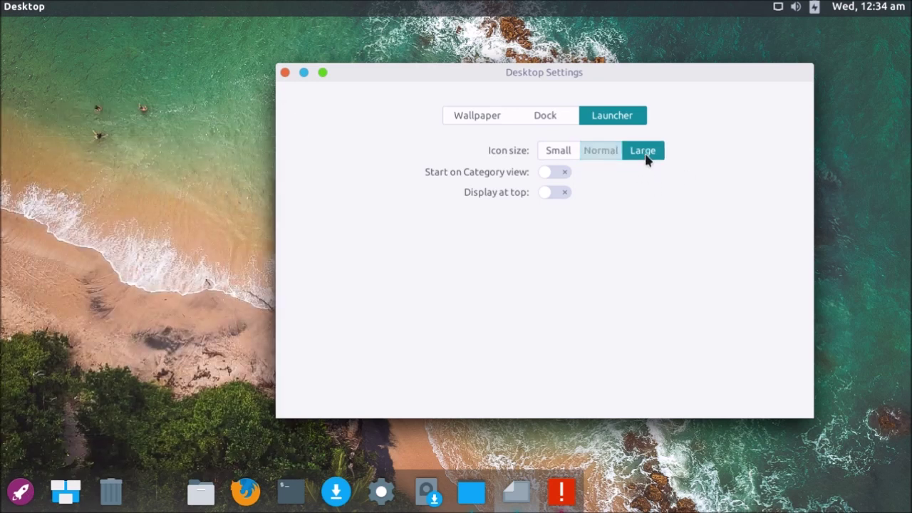
pyautogui.click(21, 494)
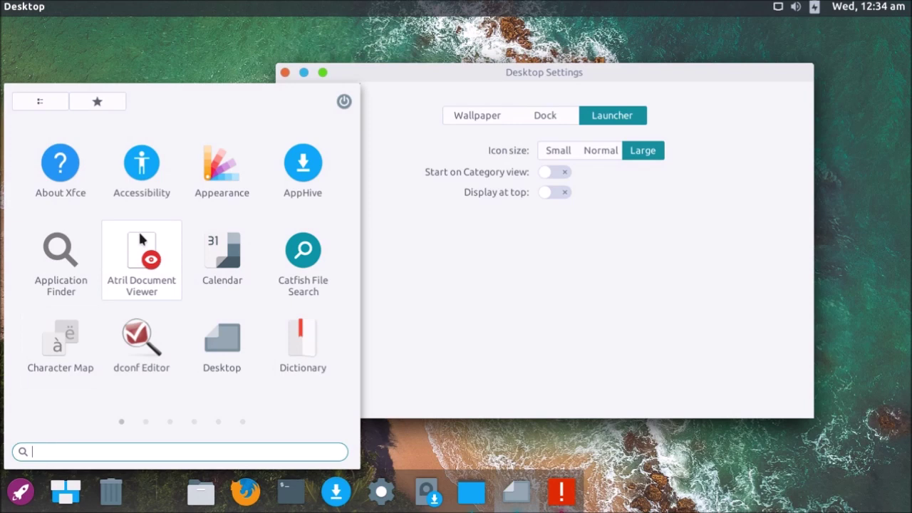
pyautogui.click(627, 260)
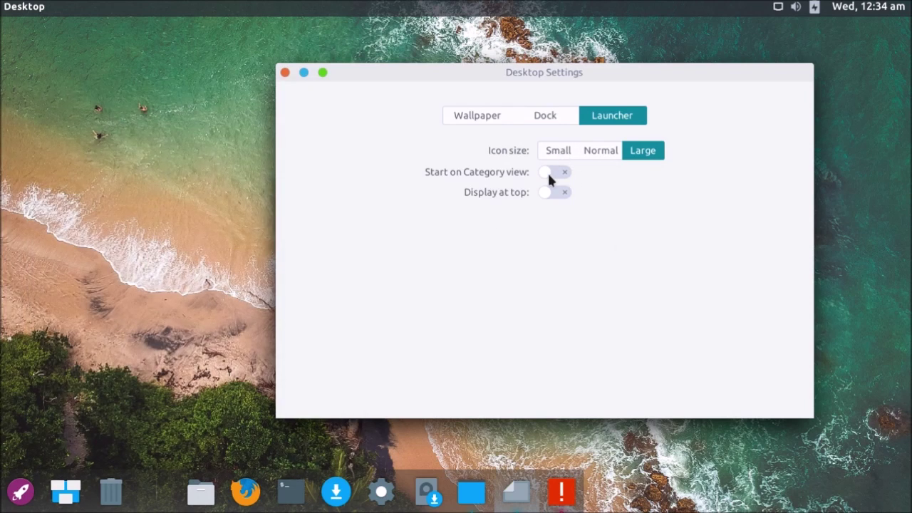
# Turn on Start on Category view and Display at top for the launcher, and open the launcher to check it.
pyautogui.click(559, 194)
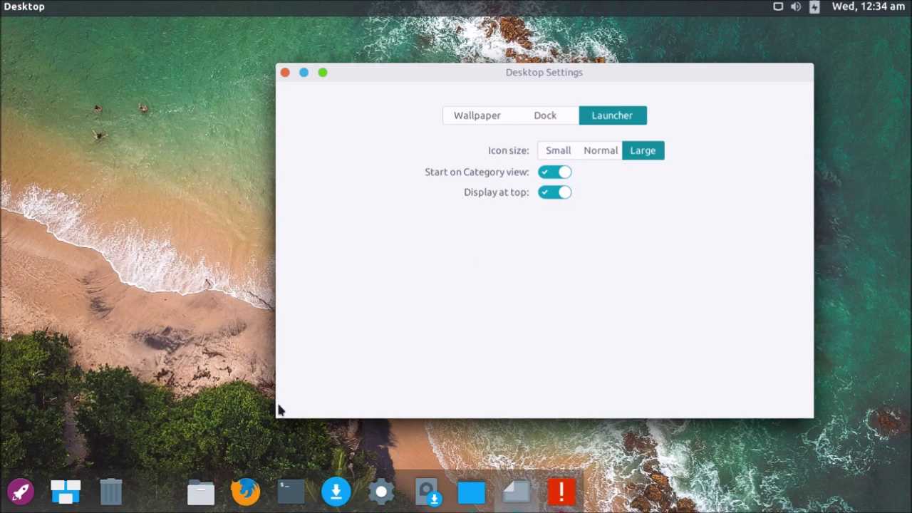
pyautogui.click(21, 491)
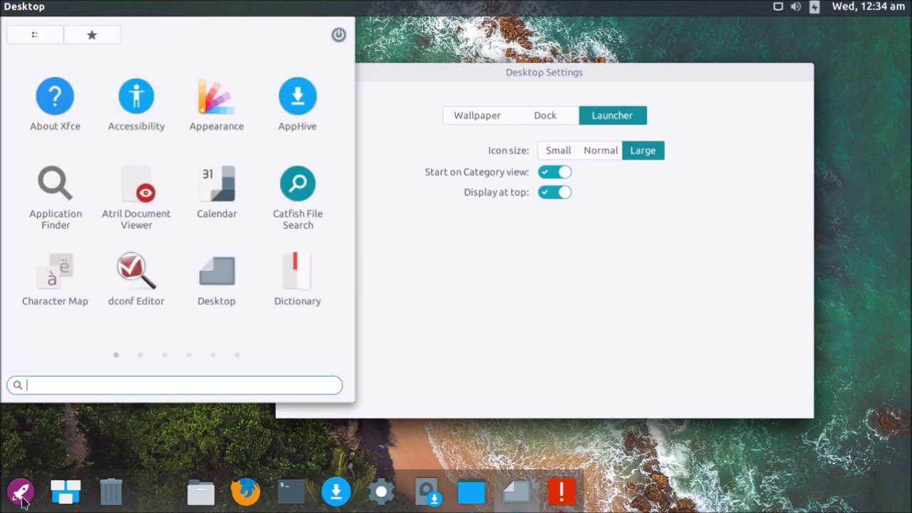
# Turn off Display at top for the launcher and open the applications launcher to check where it appears.
pyautogui.click(21, 493)
pyautogui.click(560, 191)
pyautogui.click(20, 504)
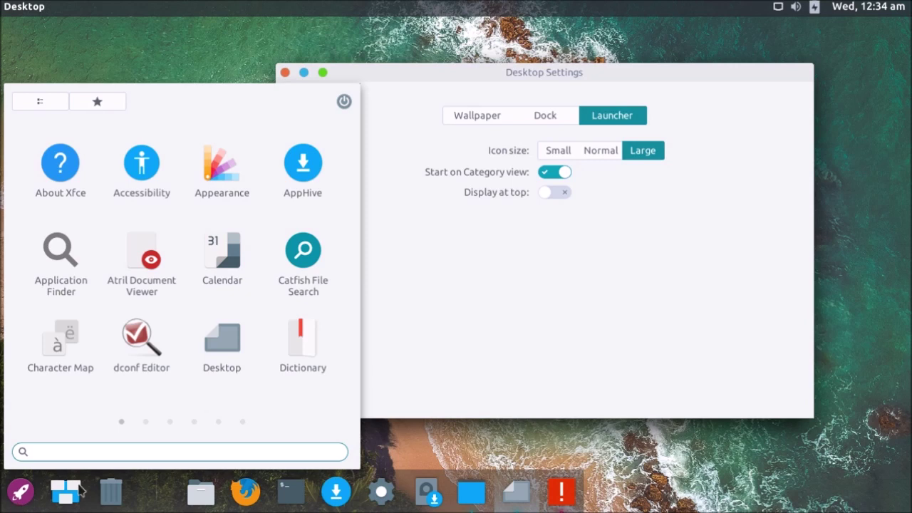
pyautogui.click(600, 351)
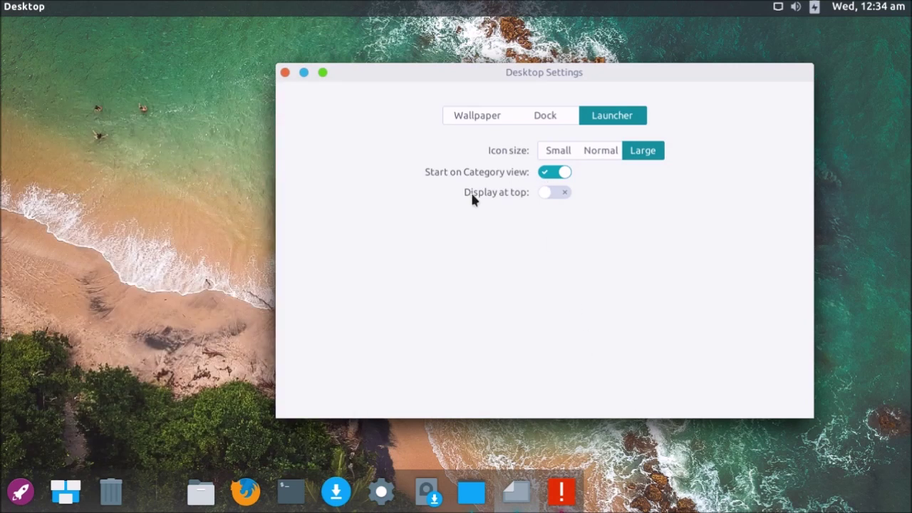
# Browse the applications launcher at the Large icon size, switch it to the category view, and close it.
pyautogui.click(20, 491)
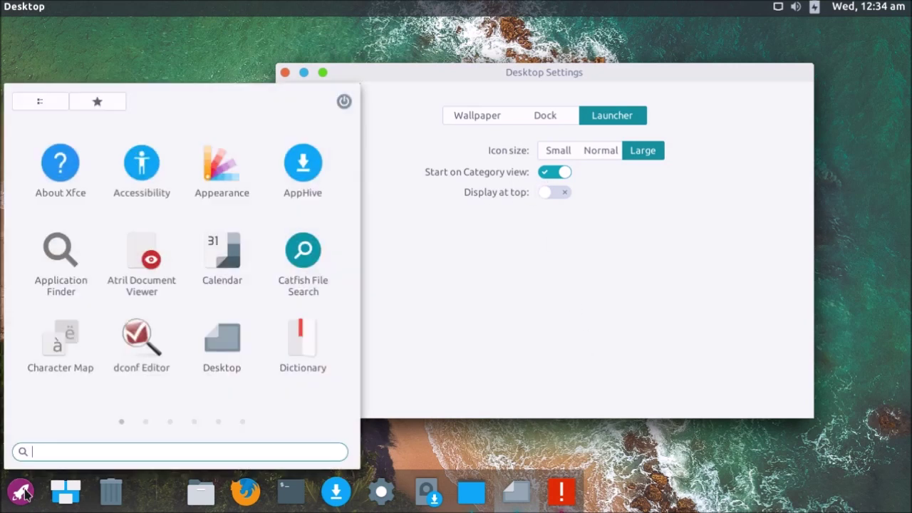
pyautogui.scroll(-2, 71, 257)
pyautogui.scroll(2, 69, 265)
pyautogui.click(38, 104)
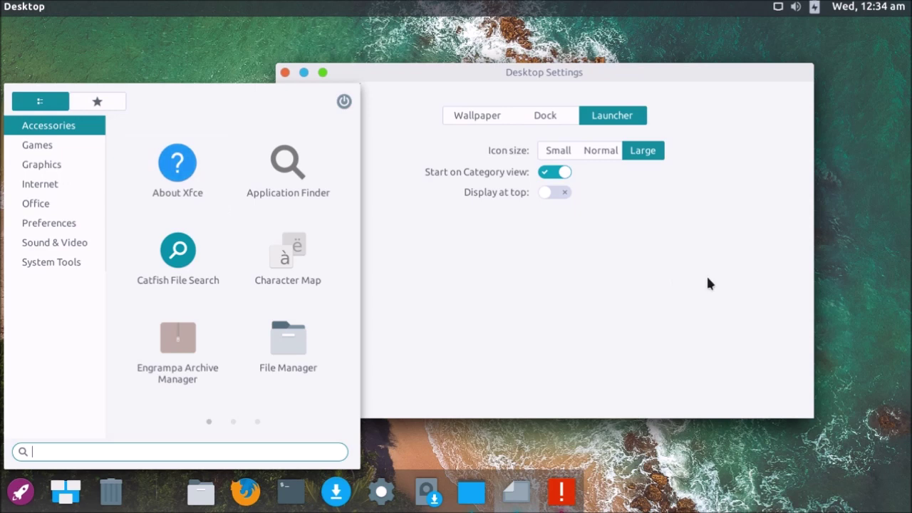
pyautogui.click(636, 226)
# Set the launcher icon size to Small and browse the Accessories category in the launcher to check it.
pyautogui.click(568, 153)
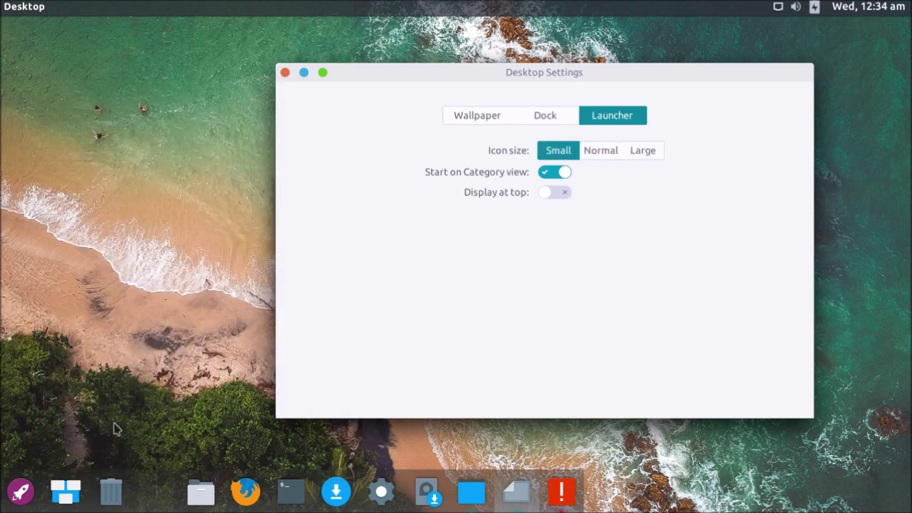
pyautogui.click(32, 490)
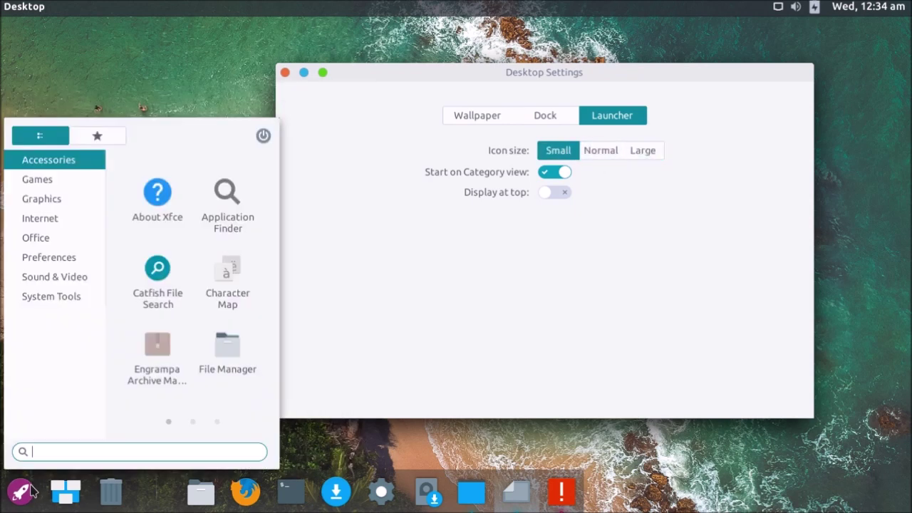
pyautogui.scroll(-2, 149, 366)
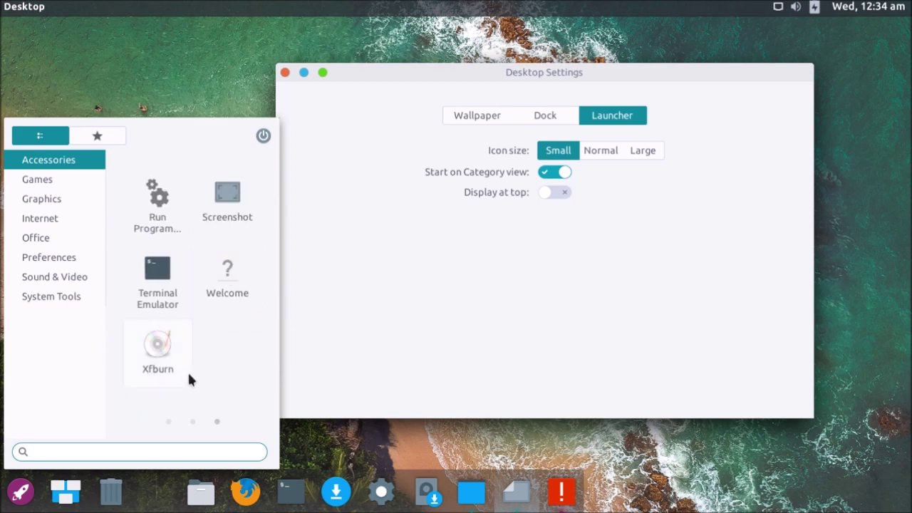
pyautogui.scroll(2, 205, 339)
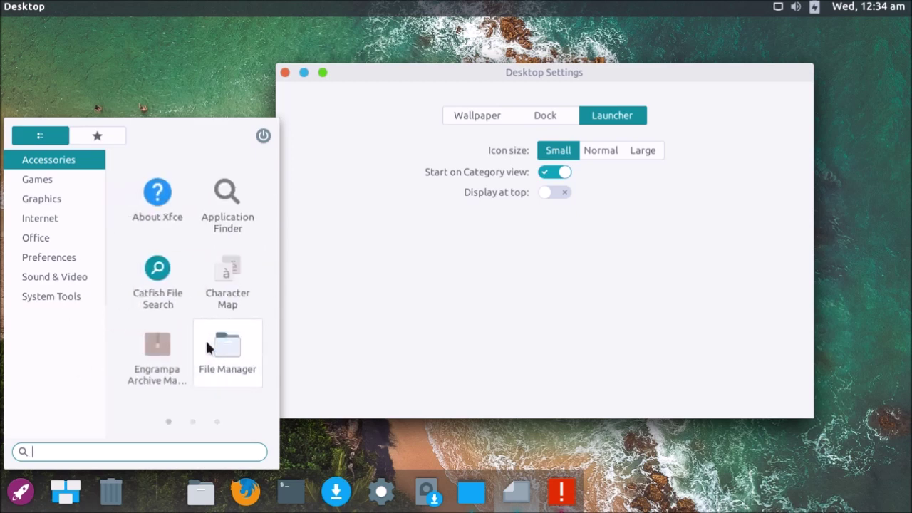
pyautogui.click(572, 280)
# Switch the applications launcher from the category view to all applications and browse its pages.
pyautogui.click(29, 497)
pyautogui.click(40, 136)
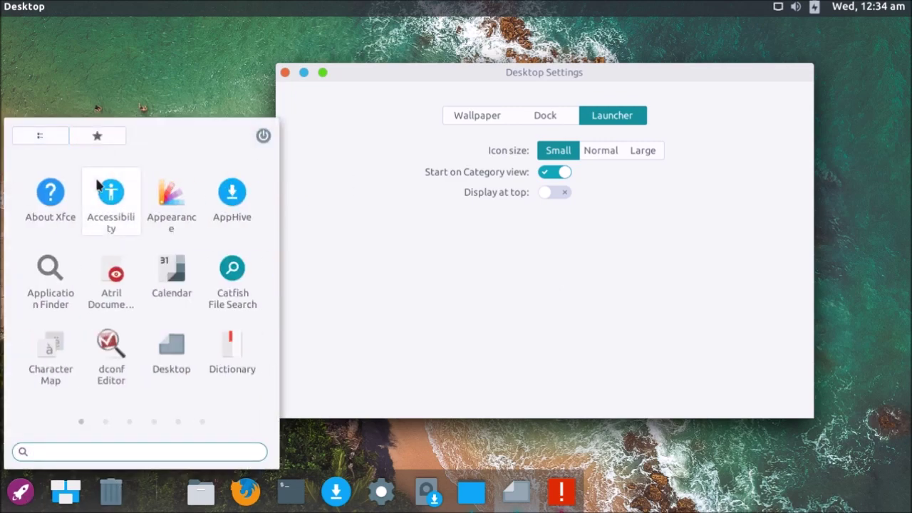
pyautogui.scroll(-4, 109, 236)
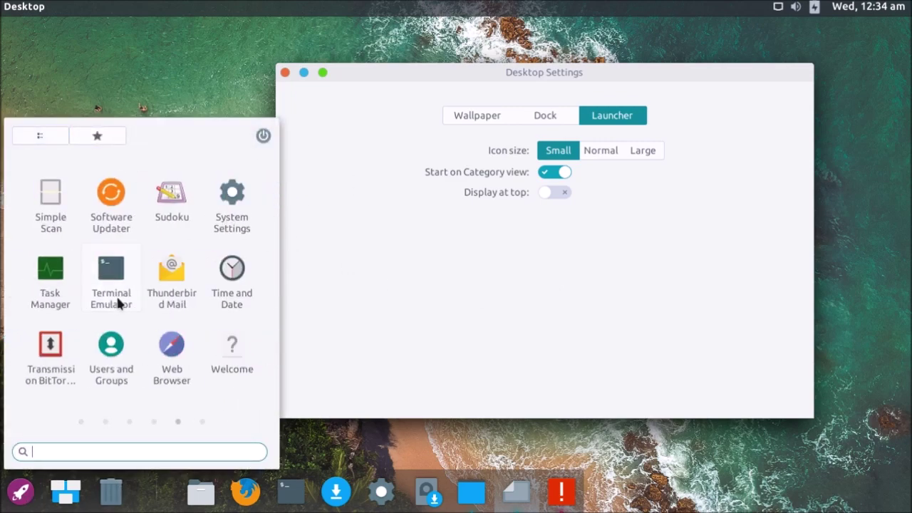
# Turn off Start on Category view and browse the launcher back to its first page.
pyautogui.click(562, 172)
pyautogui.click(562, 174)
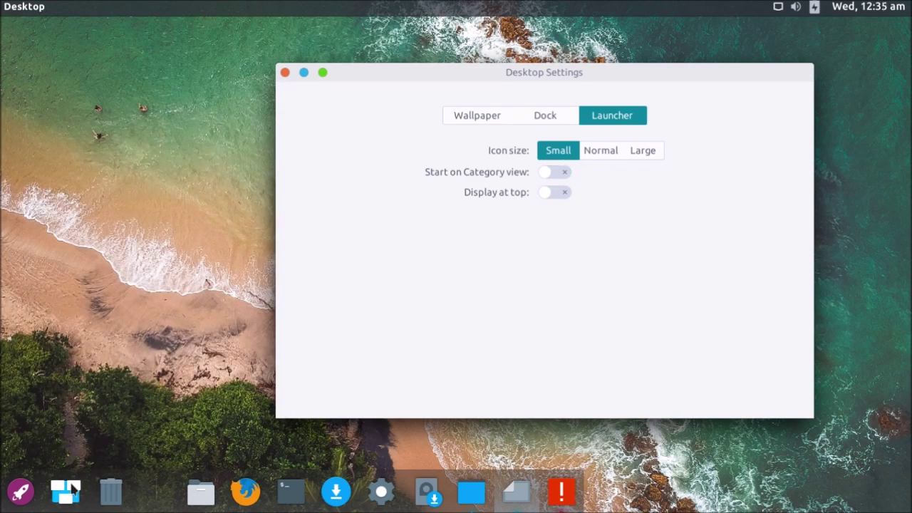
pyautogui.click(20, 492)
pyautogui.scroll(2, 182, 247)
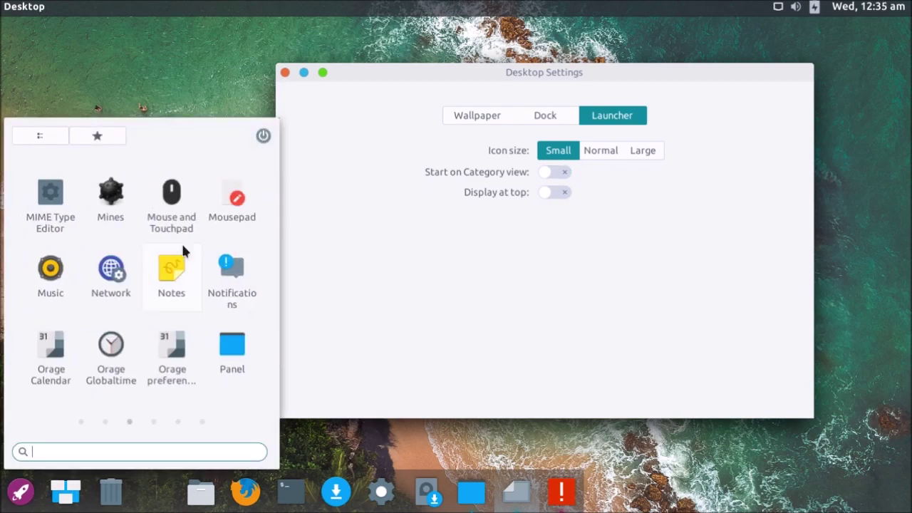
pyautogui.scroll(2, 182, 247)
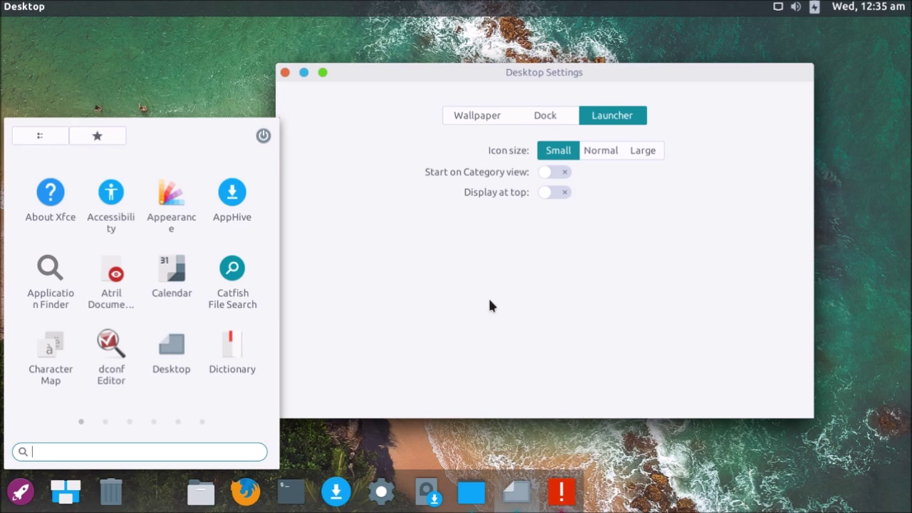
# Turn Start on Category view back on and check which view the launcher opens in.
pyautogui.click(555, 188)
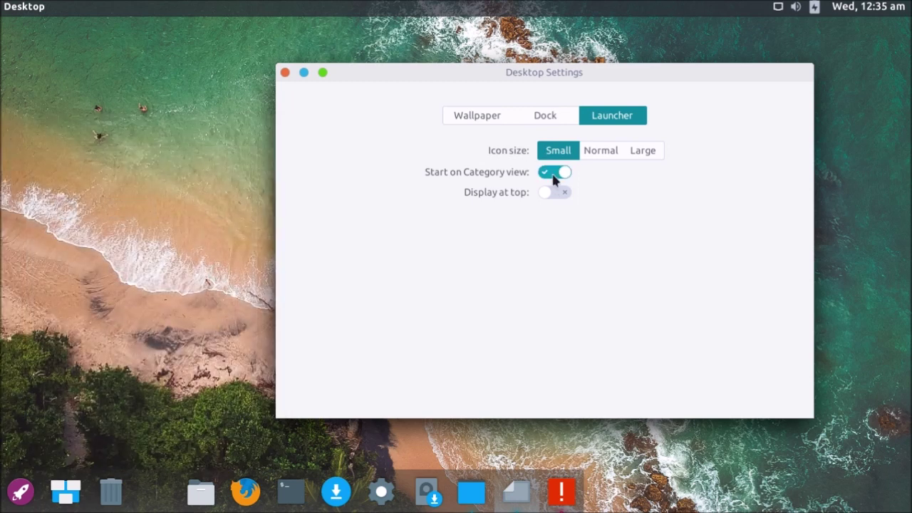
pyautogui.click(21, 491)
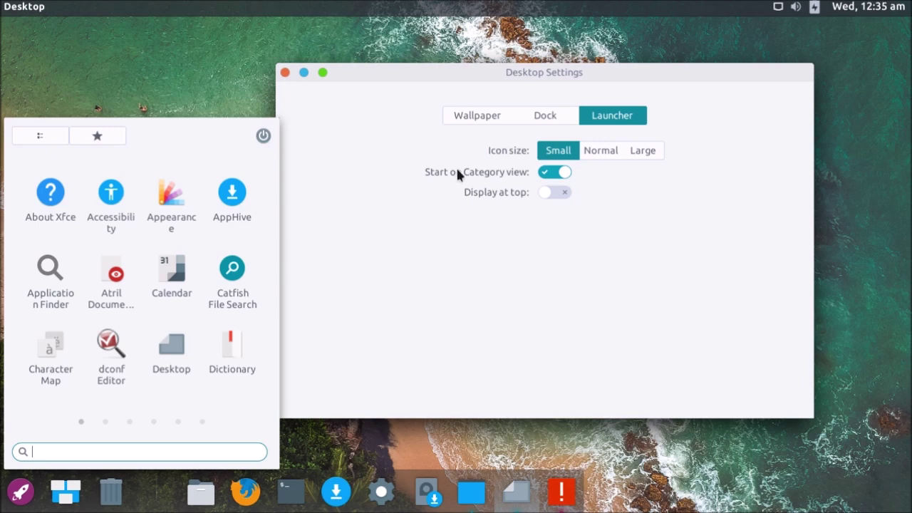
pyautogui.click(412, 339)
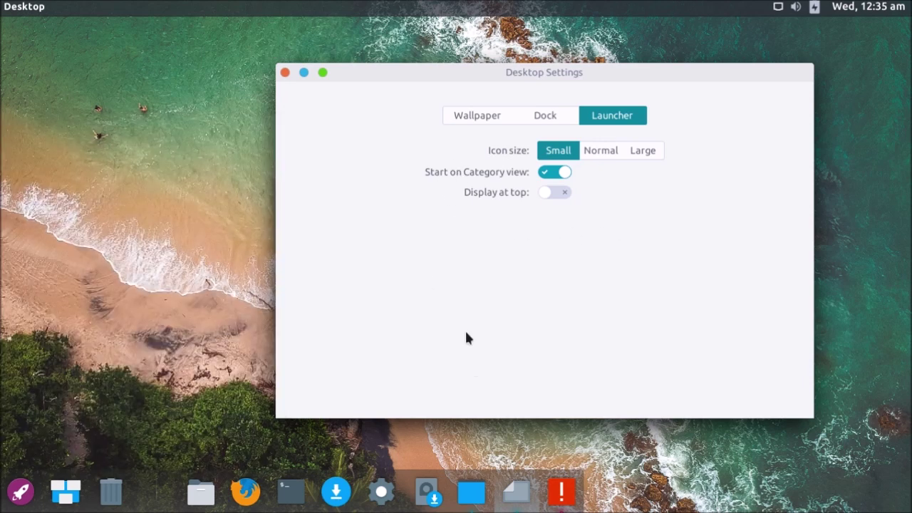
# Show the Dock settings, and open the problem report from the dock and dismiss it without sending.
pyautogui.click(540, 115)
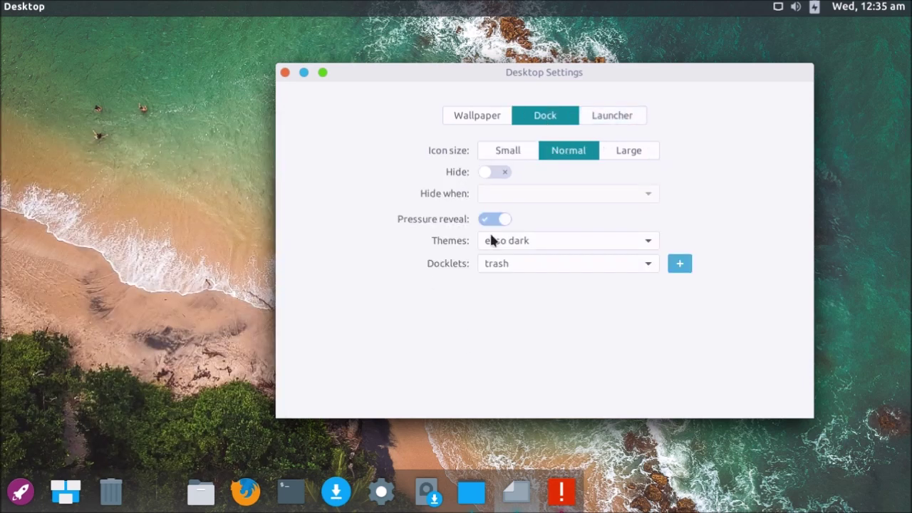
pyautogui.click(562, 491)
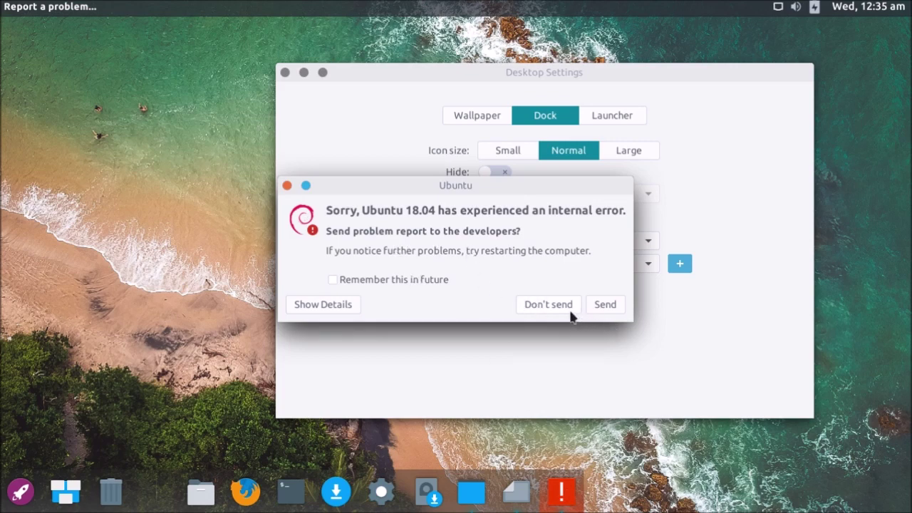
pyautogui.click(545, 306)
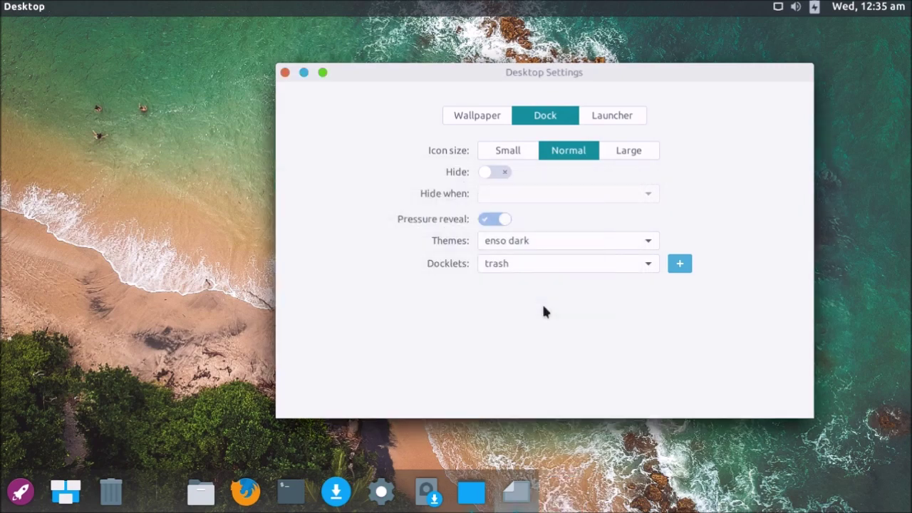
# Try to add the clock docklet to the dock, choosing and adding it again for a second attempt.
pyautogui.click(494, 245)
pyautogui.click(680, 265)
pyautogui.click(604, 261)
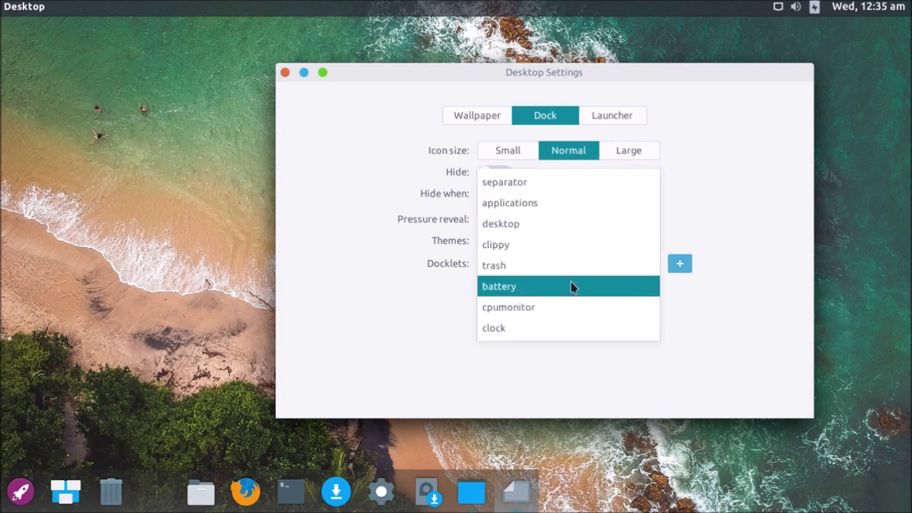
pyautogui.click(526, 329)
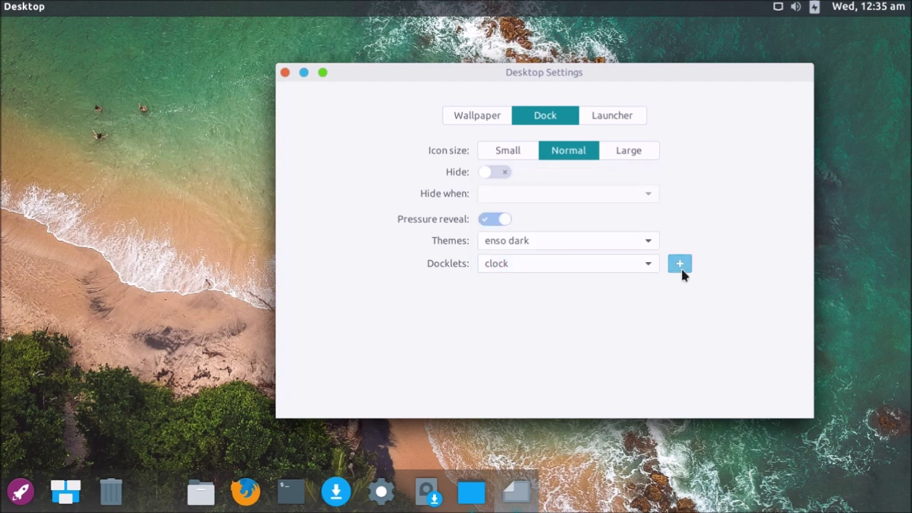
pyautogui.click(539, 267)
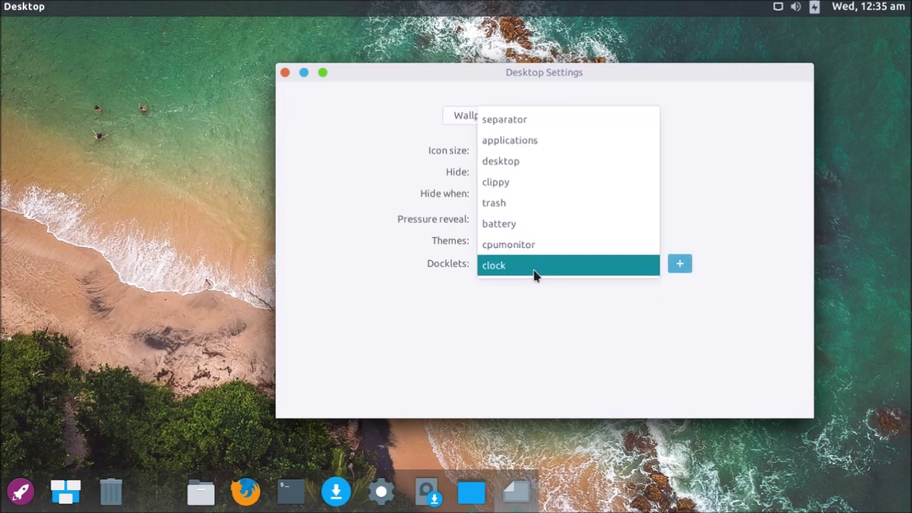
pyautogui.click(535, 274)
pyautogui.click(678, 262)
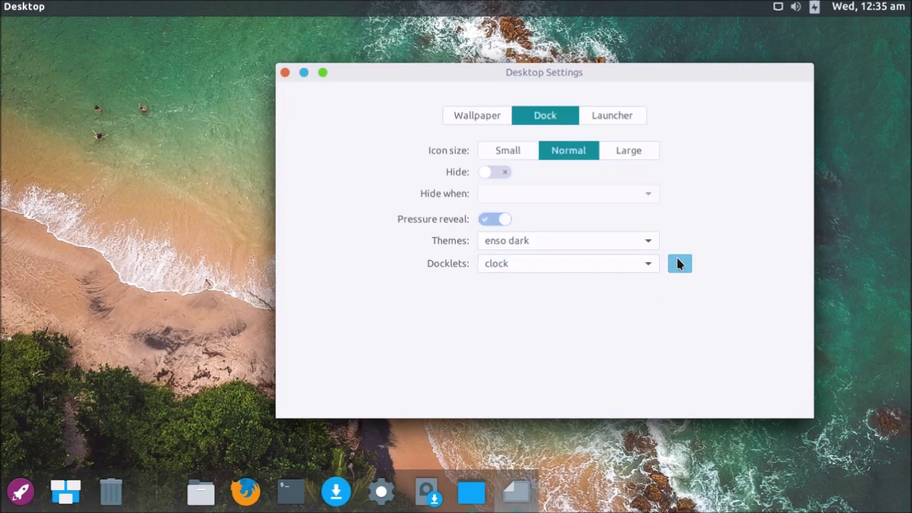
# Add the battery docklet to the dock.
pyautogui.click(499, 264)
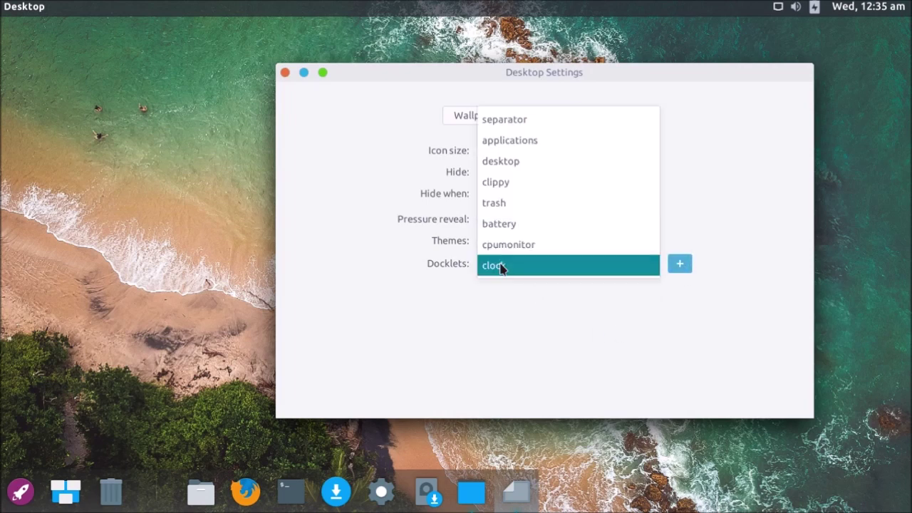
pyautogui.click(509, 225)
pyautogui.click(677, 263)
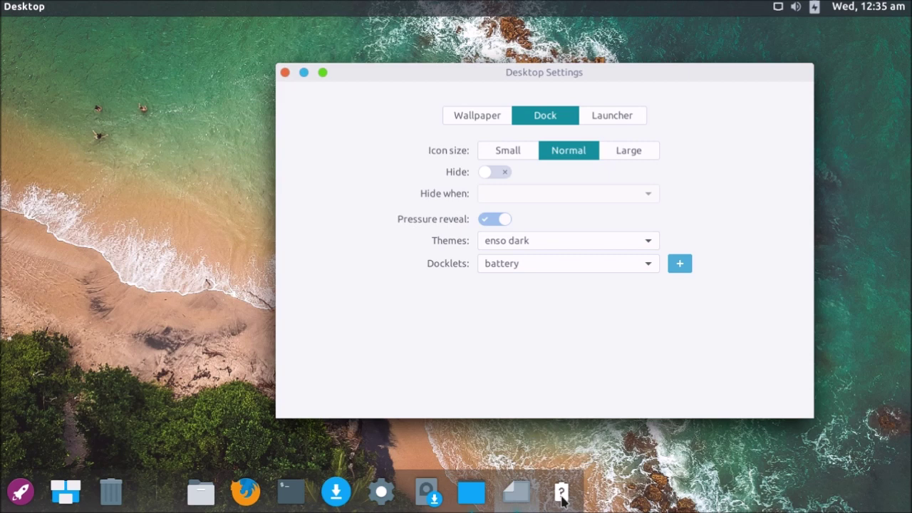
# Try to add the clippy docklet to the dock.
pyautogui.click(537, 264)
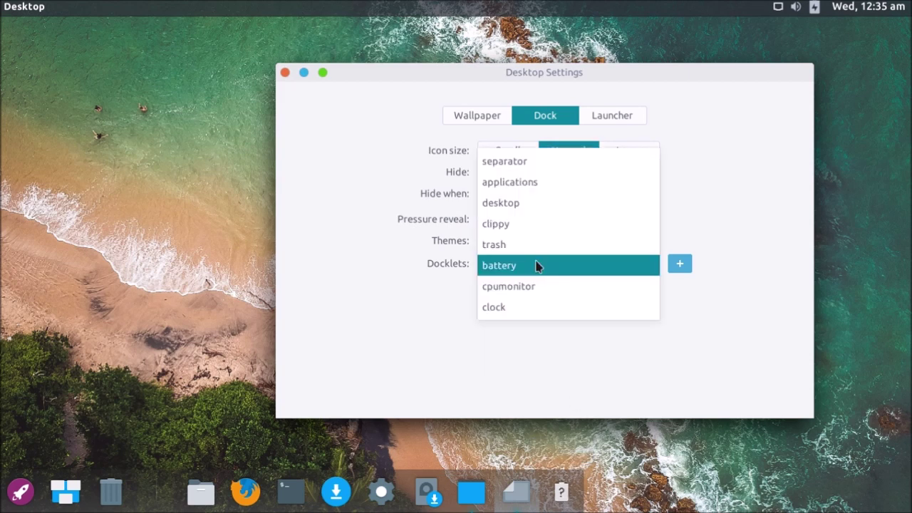
pyautogui.click(518, 226)
pyautogui.click(679, 264)
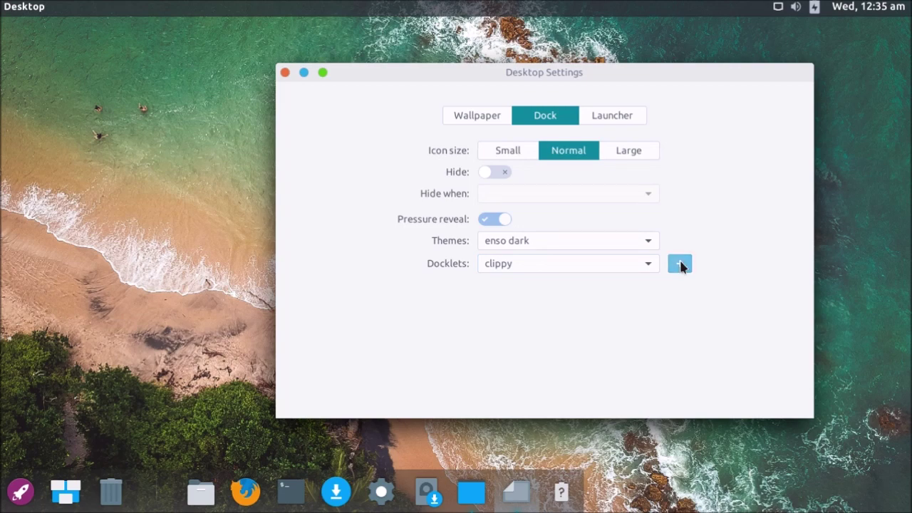
# Show the Wallpaper settings, try the waterfall and windmill field backgrounds, and move the window down to view the desktop.
pyautogui.click(497, 117)
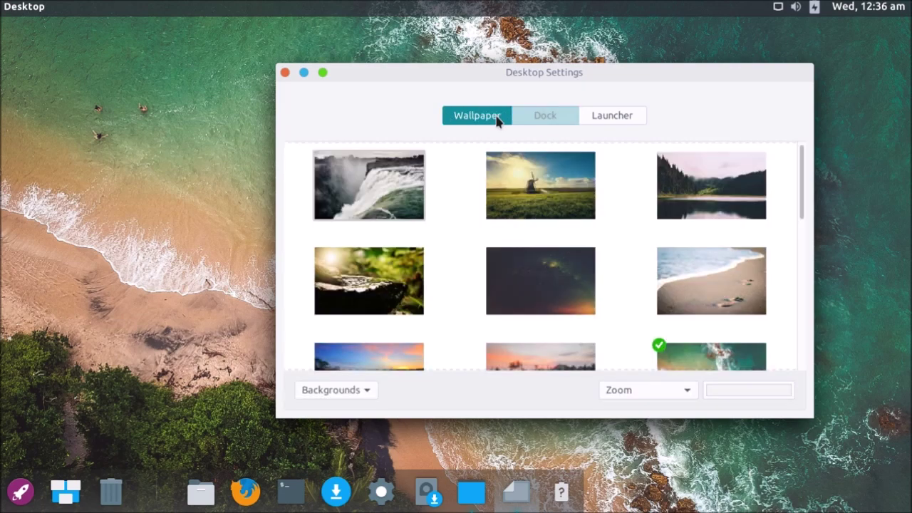
pyautogui.click(382, 199)
pyautogui.moveTo(388, 71); pyautogui.dragTo(381, 134)
pyautogui.click(541, 220)
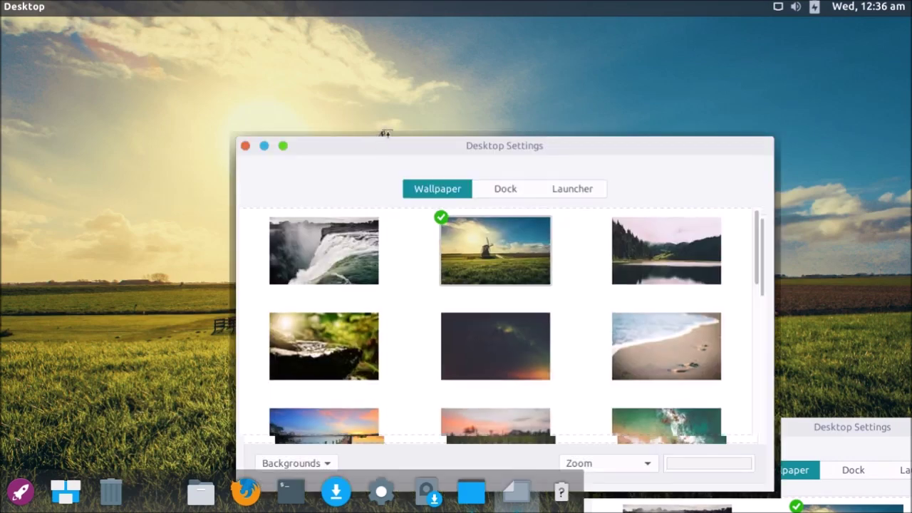
# Apply the forest lake wallpaper, and move the settings window out of view and back to preview it.
pyautogui.click(666, 251)
pyautogui.moveTo(473, 137); pyautogui.dragTo(761, 494)
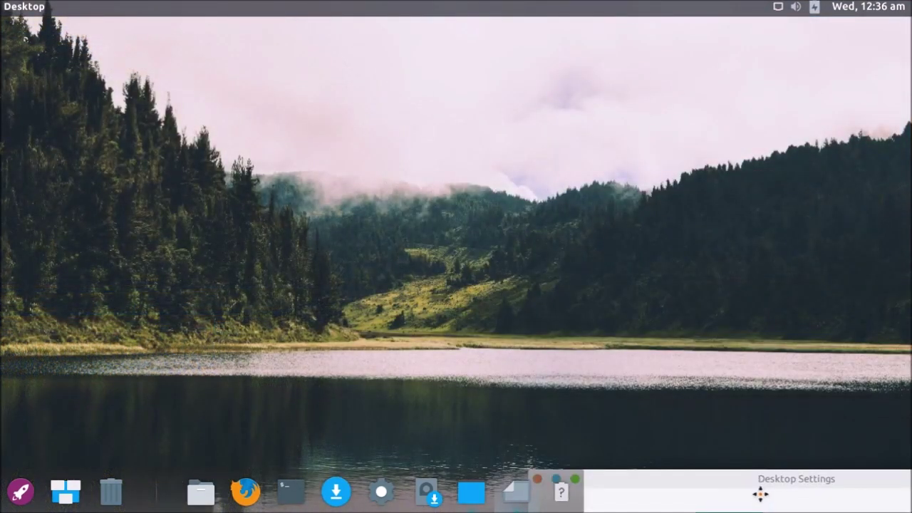
pyautogui.moveTo(760, 488); pyautogui.dragTo(559, 79)
# Apply the sunlit rock and stream wallpaper, move the settings window aside, view the desktop's context menu, and bring the window back.
pyautogui.click(401, 279)
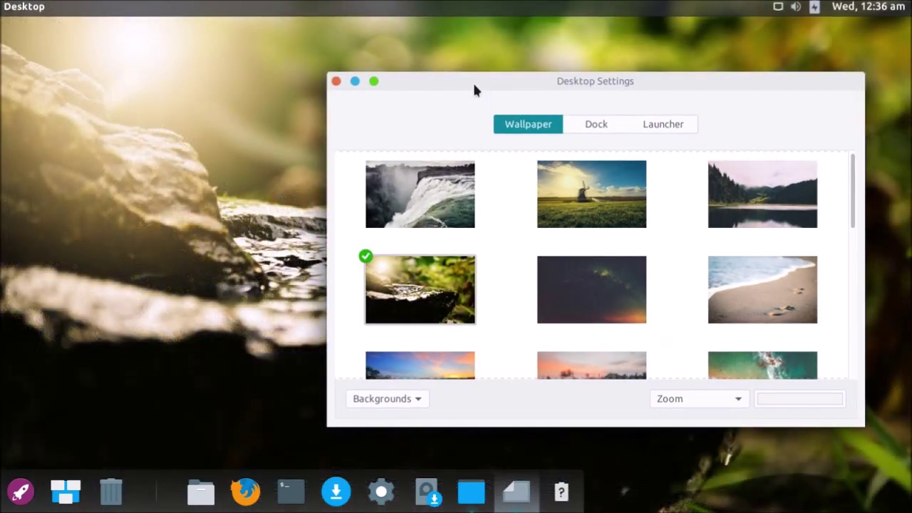
pyautogui.moveTo(473, 80); pyautogui.dragTo(744, 220)
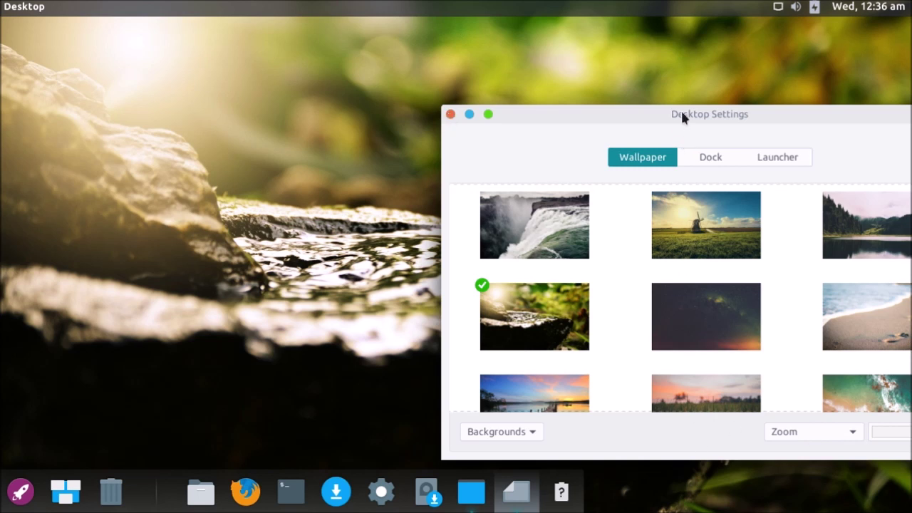
pyautogui.rightClick(344, 194)
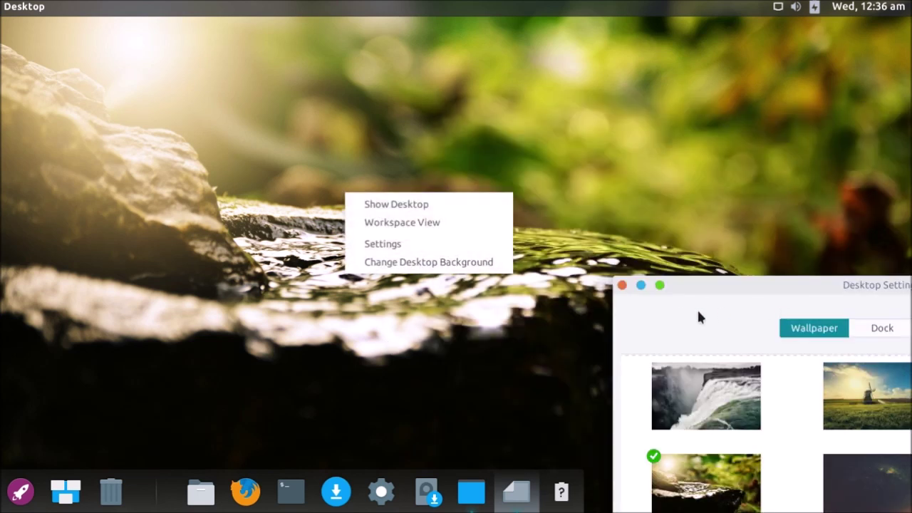
pyautogui.click(703, 283)
pyautogui.moveTo(703, 283); pyautogui.dragTo(437, 84)
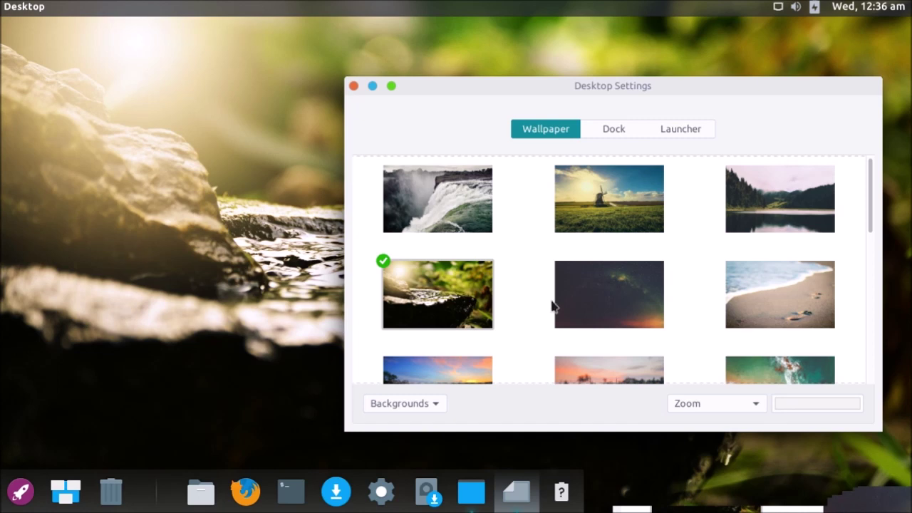
# Try the starry sky and sandy beach wallpapers, moving the settings window away to view the desktop and its context menu, and back.
pyautogui.click(591, 303)
pyautogui.moveTo(350, 431); pyautogui.dragTo(513, 431)
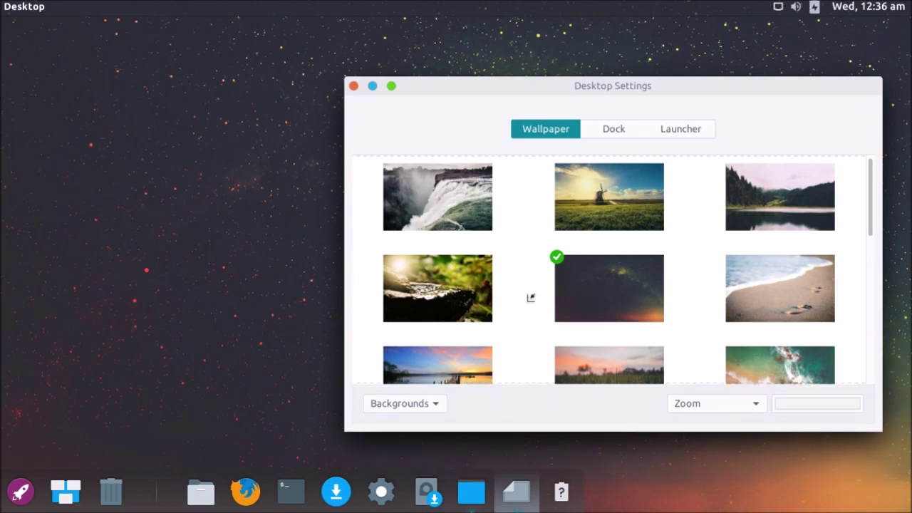
pyautogui.click(743, 303)
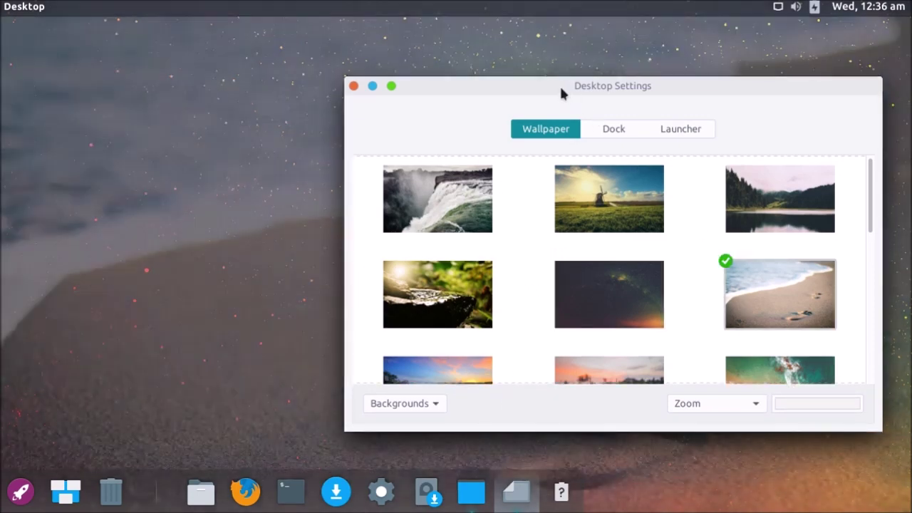
pyautogui.moveTo(564, 92); pyautogui.dragTo(543, 187)
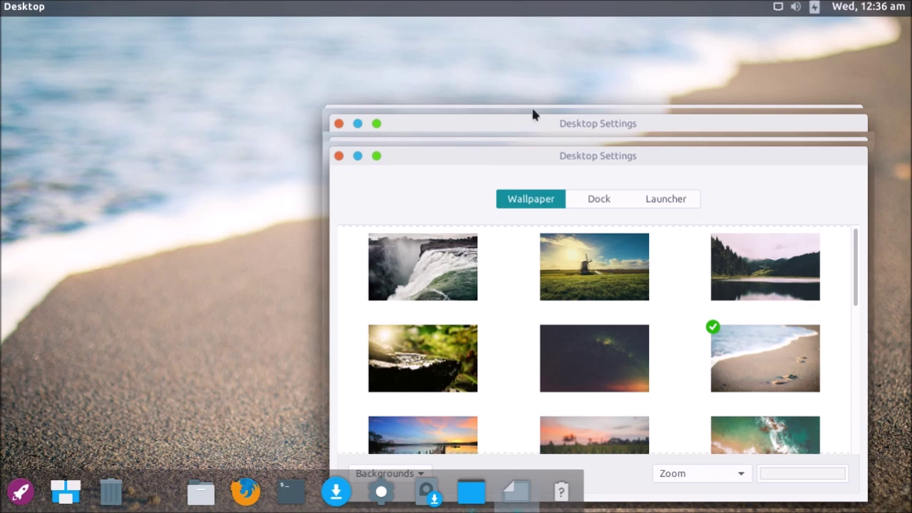
pyautogui.rightClick(220, 211)
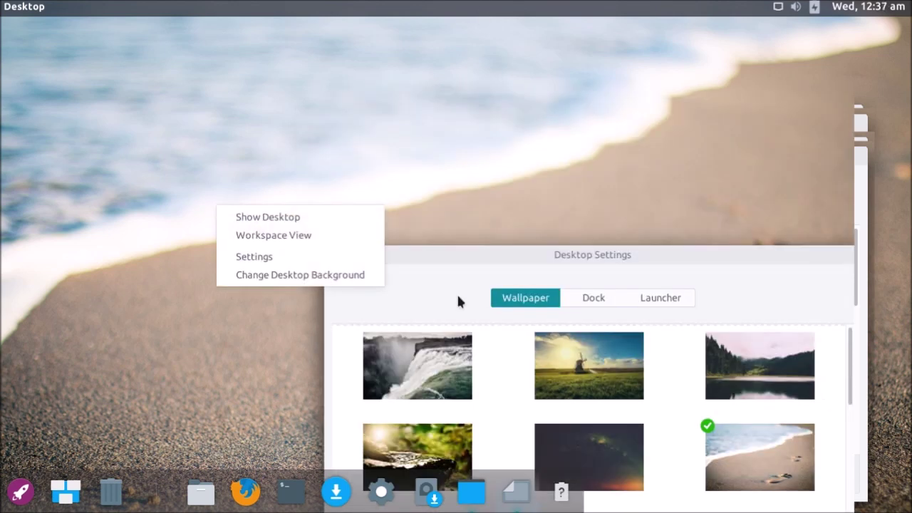
pyautogui.click(466, 265)
pyautogui.moveTo(466, 265); pyautogui.dragTo(487, 90)
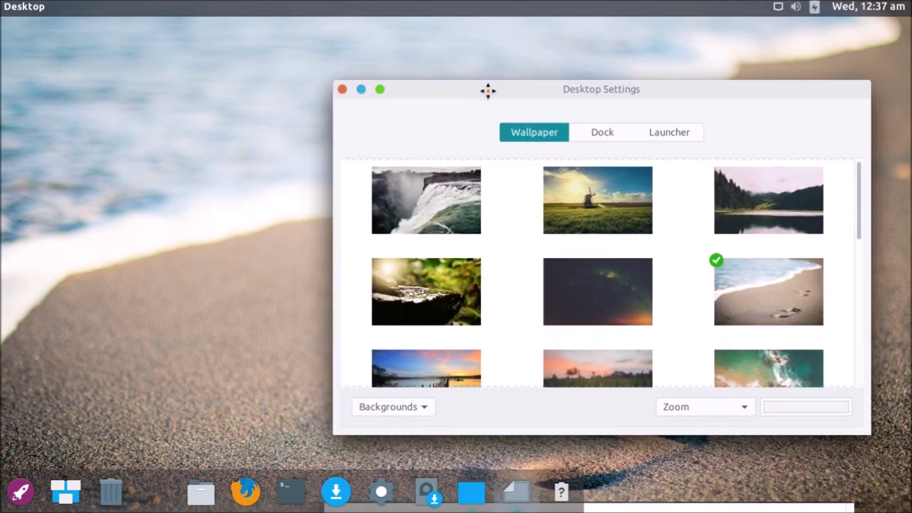
# Try the sunset pier, grassy field and aerial coast wallpapers, moving the settings window aside, and return to the grassy field.
pyautogui.scroll(-2, 656, 244)
pyautogui.click(414, 362)
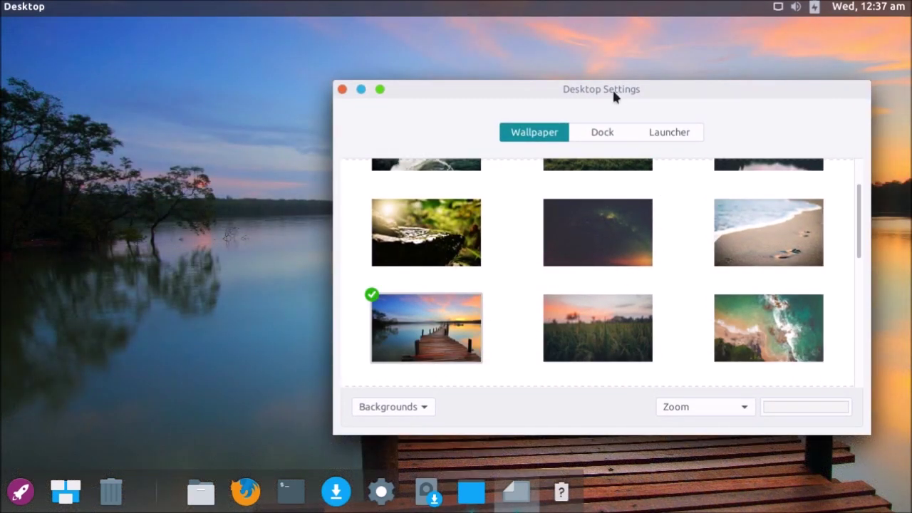
pyautogui.moveTo(612, 88); pyautogui.dragTo(271, 27)
pyautogui.click(291, 296)
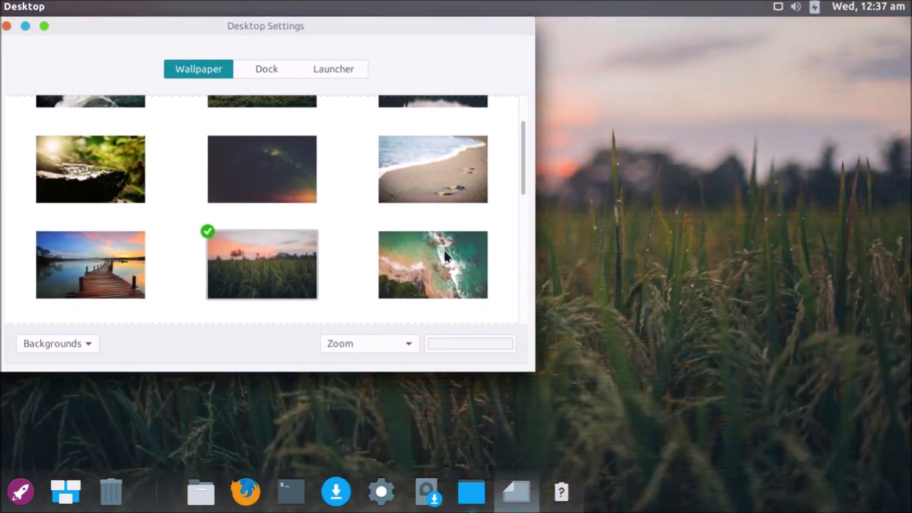
pyautogui.click(446, 257)
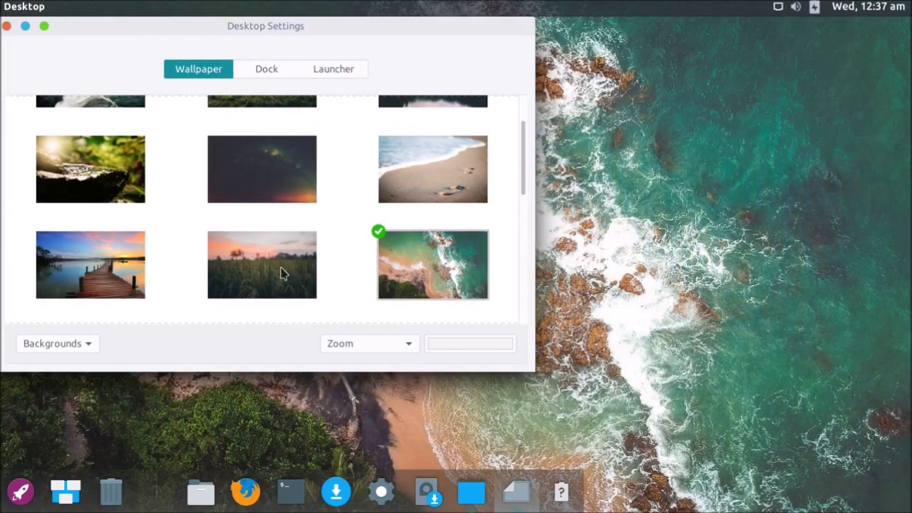
pyautogui.click(281, 273)
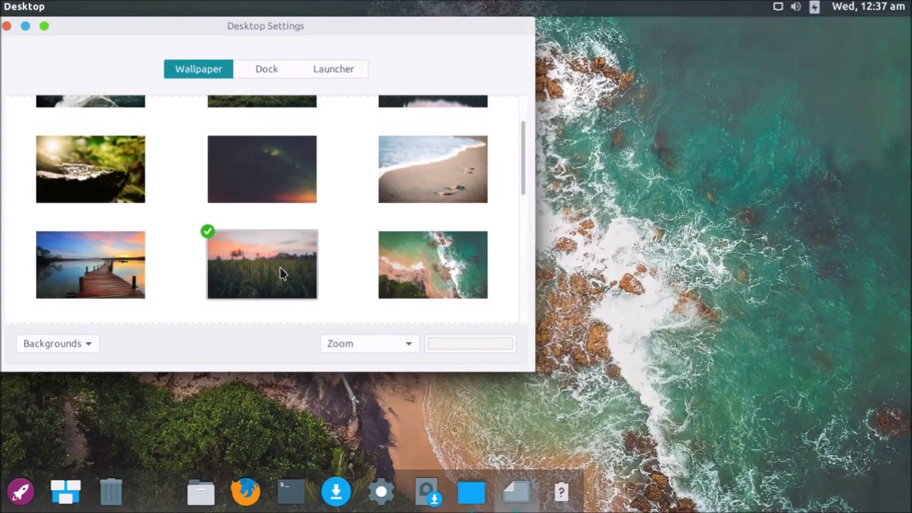
# Try the teal and the blurred pastel wallpapers, moving the settings window down to preview the desktop and back up.
pyautogui.scroll(-2, 338, 273)
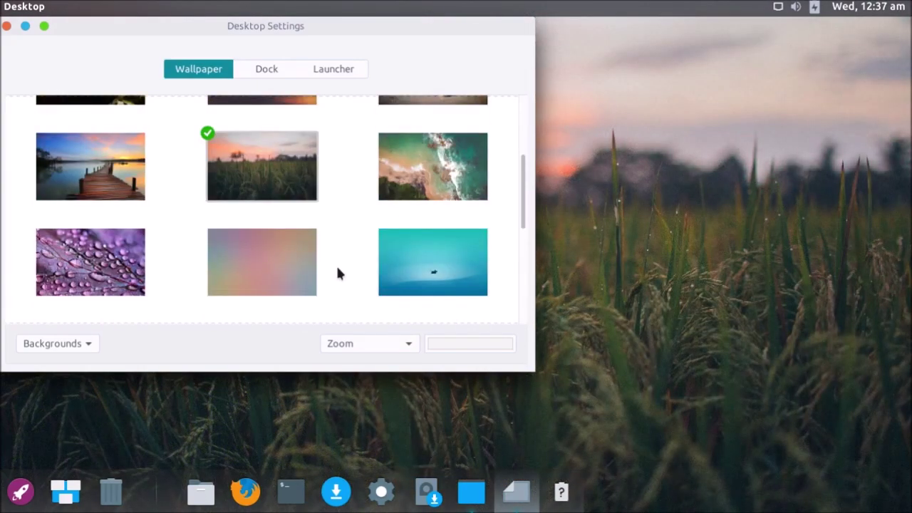
pyautogui.click(449, 289)
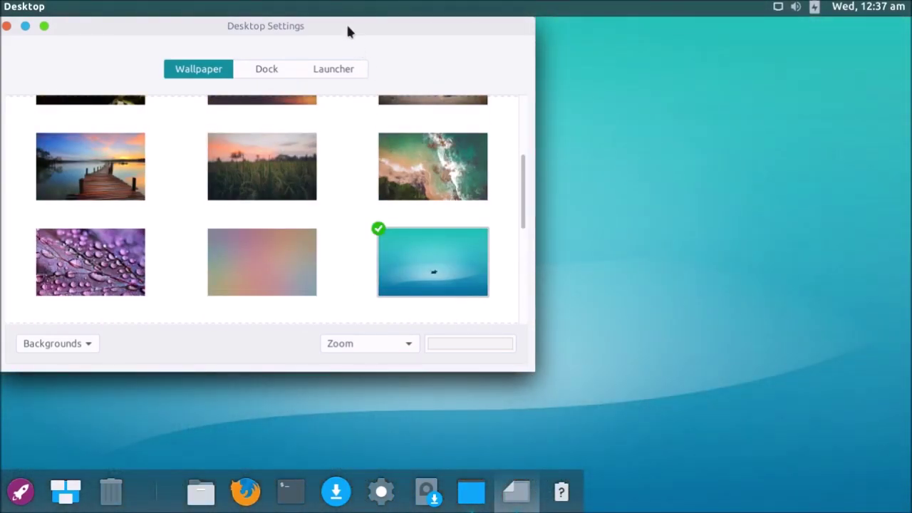
pyautogui.moveTo(349, 29); pyautogui.dragTo(417, 3)
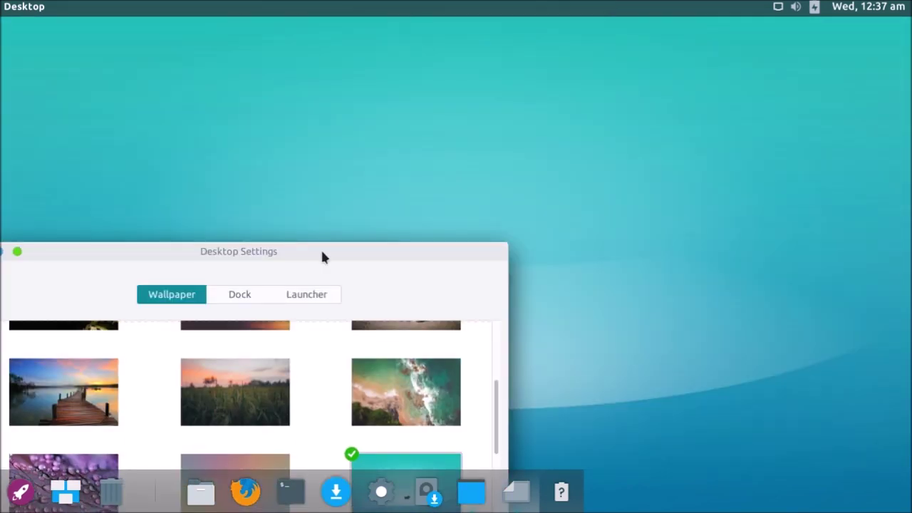
pyautogui.click(230, 463)
pyautogui.moveTo(244, 255); pyautogui.dragTo(315, 76)
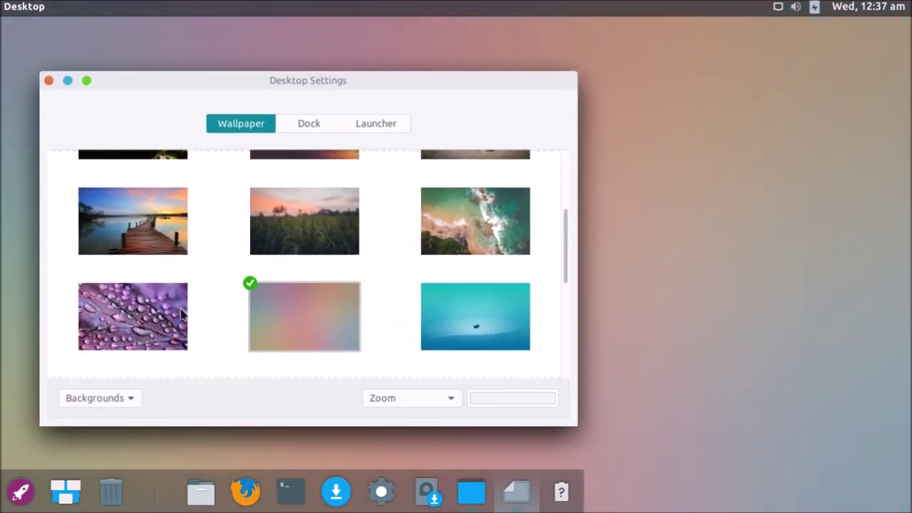
# Try the purple water-droplet and plain blue wallpapers, and move the settings window aside to preview the desktop.
pyautogui.click(162, 286)
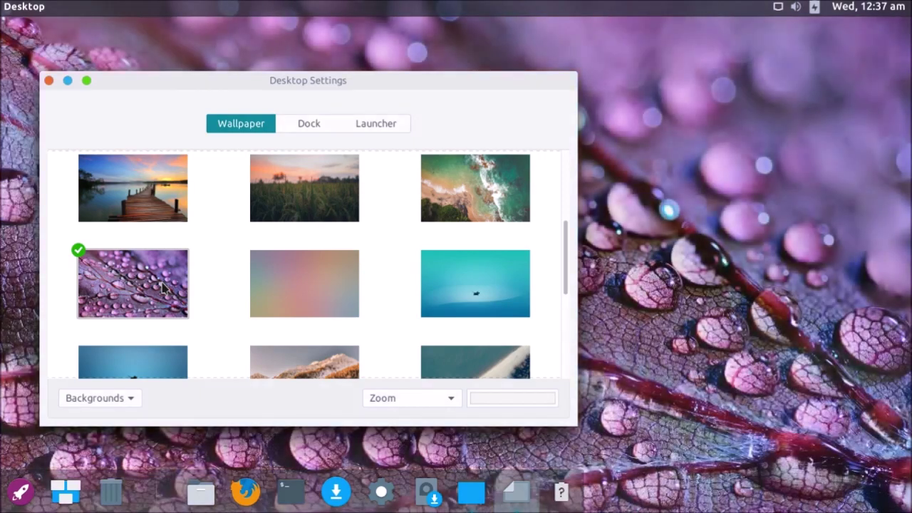
pyautogui.scroll(-1, 163, 287)
pyautogui.scroll(-1, 171, 335)
pyautogui.click(157, 316)
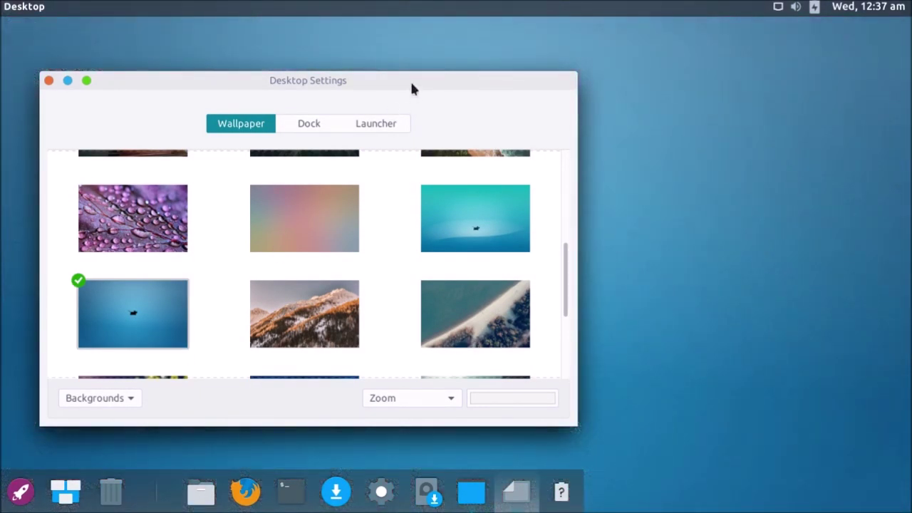
pyautogui.moveTo(413, 85); pyautogui.dragTo(328, 62)
# Try the snowy mountain, ocean waves, dewy grass, terraced hillside and aerial shoreline wallpapers one after another.
pyautogui.click(239, 320)
pyautogui.scroll(-3, 370, 290)
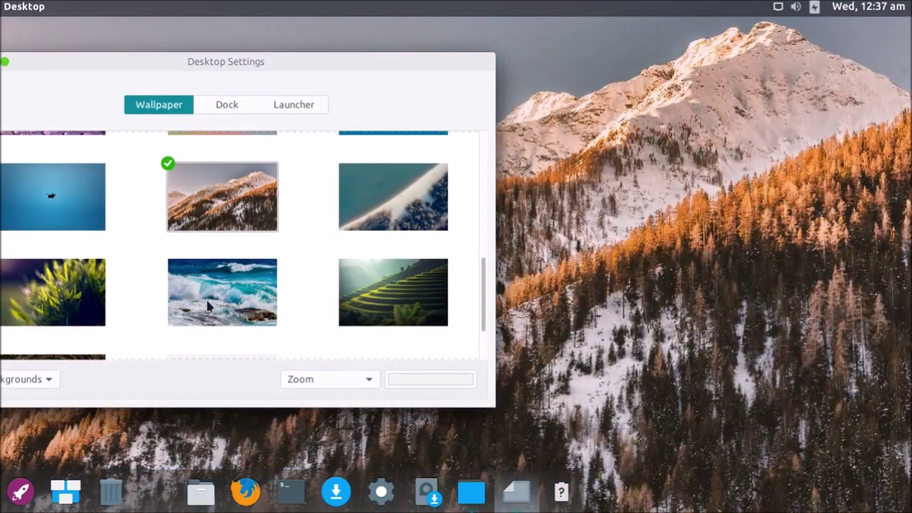
pyautogui.click(206, 308)
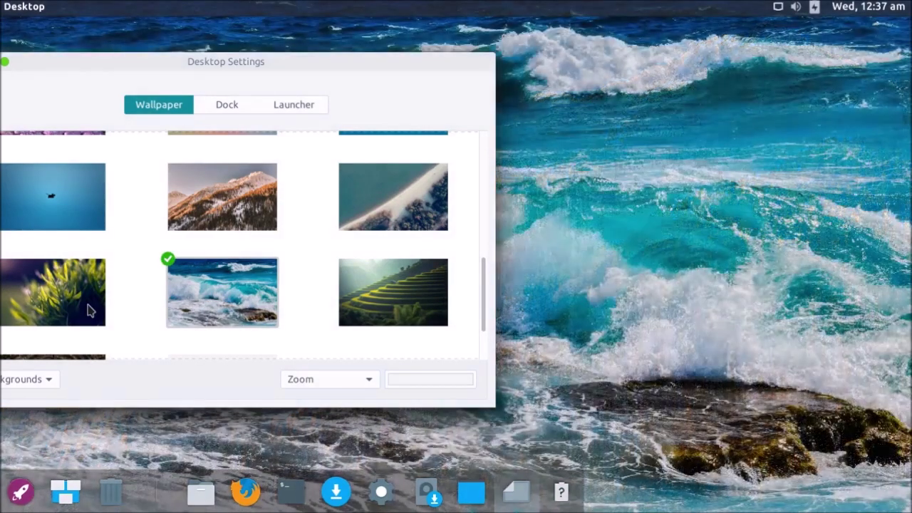
pyautogui.click(95, 316)
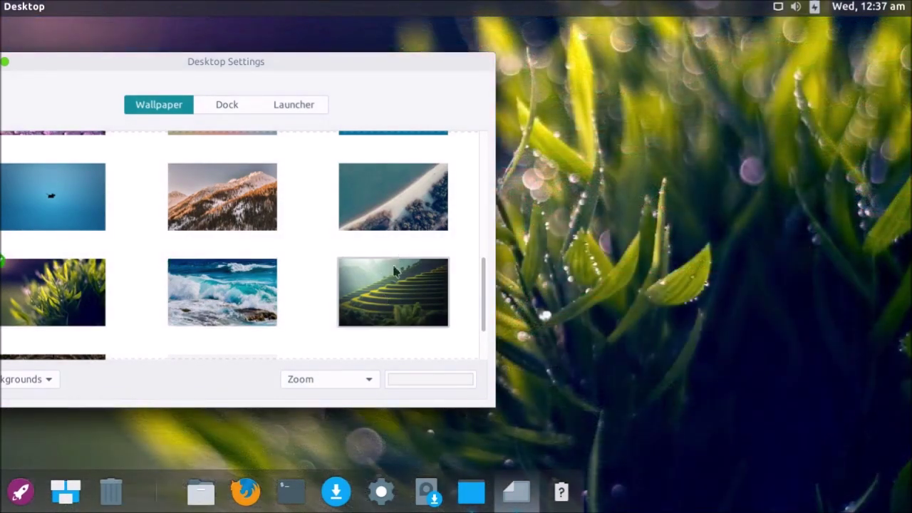
pyautogui.click(385, 298)
pyautogui.click(398, 213)
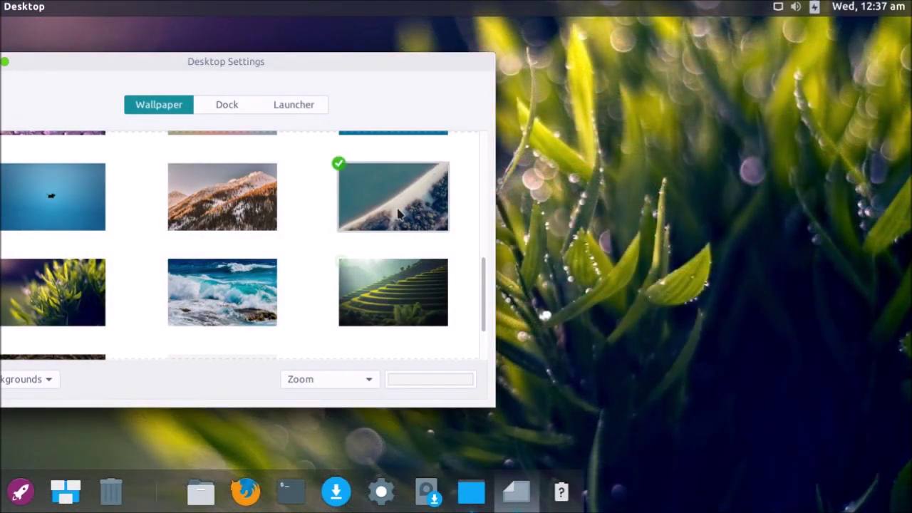
# Preview the leaf on tree stump wallpaper with the settings window moved aside, and apply the plain light grey background.
pyautogui.scroll(-1, 397, 213)
pyautogui.click(63, 342)
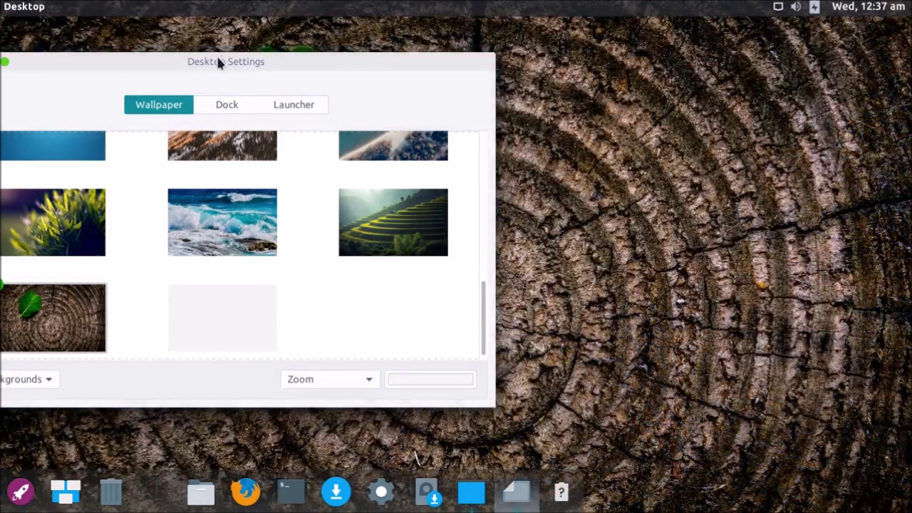
pyautogui.moveTo(218, 62); pyautogui.dragTo(617, 96)
pyautogui.click(617, 356)
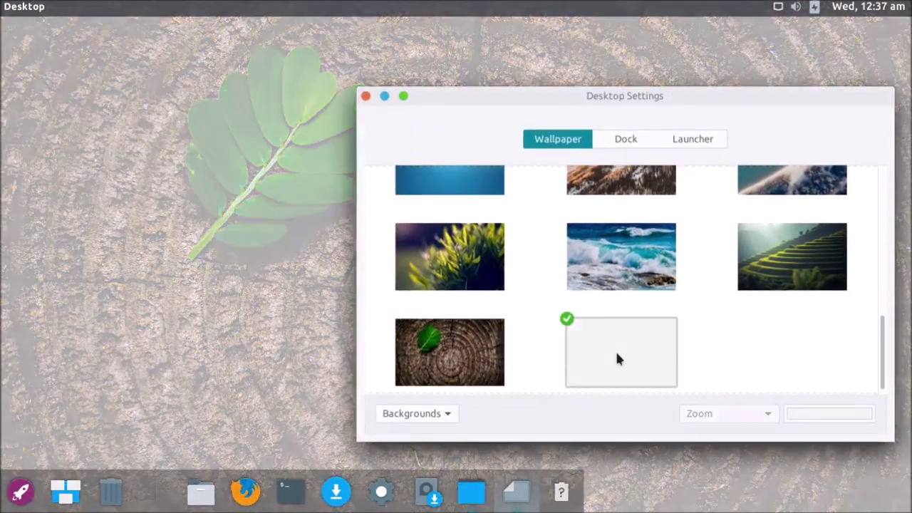
# Check the choices for the wallpaper source folder and close Desktop Settings.
pyautogui.click(428, 414)
pyautogui.click(411, 394)
pyautogui.click(410, 412)
pyautogui.click(402, 454)
pyautogui.click(366, 96)
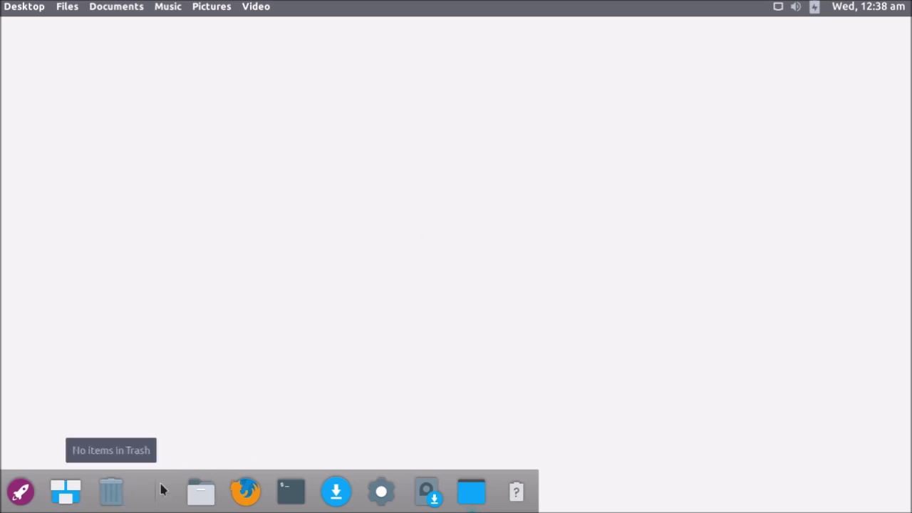
# Show and close the applications launcher, and remove its rocket icon and the tiled workspace icon from the dock.
pyautogui.click(26, 502)
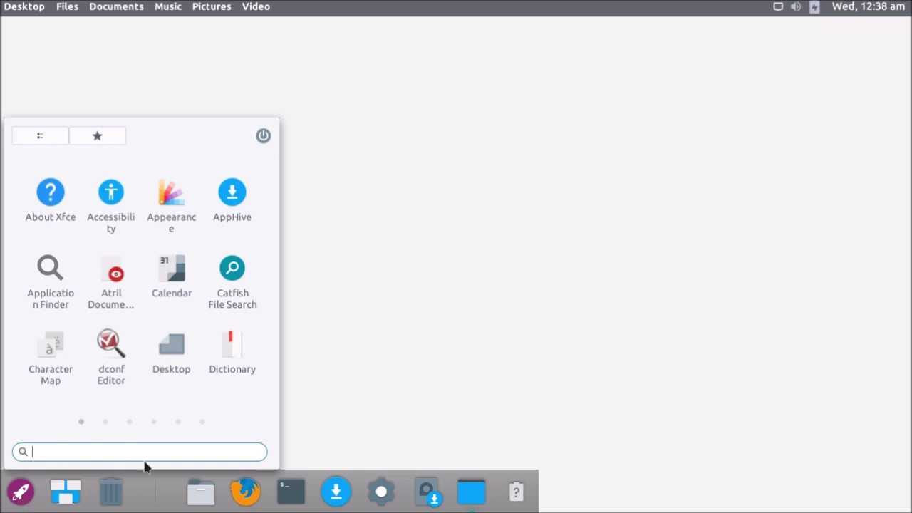
pyautogui.click(30, 507)
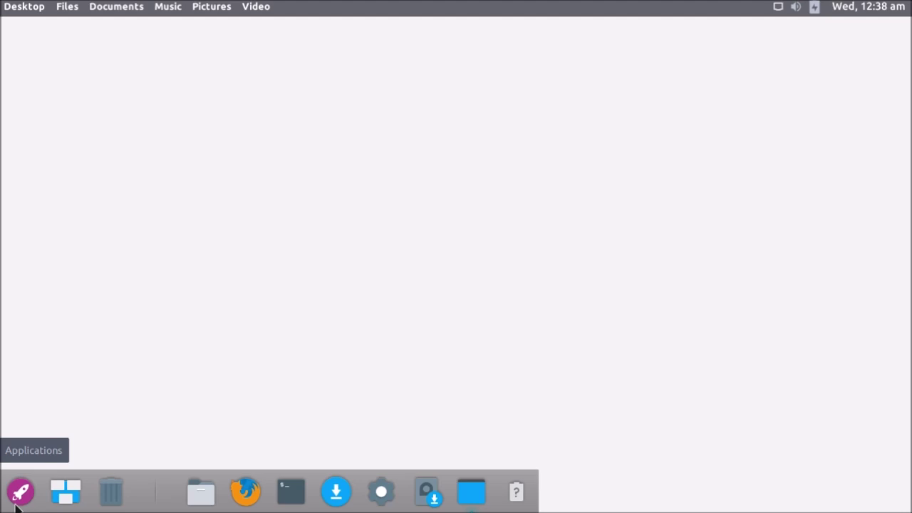
pyautogui.moveTo(25, 504); pyautogui.dragTo(110, 325)
pyautogui.moveTo(22, 499); pyautogui.dragTo(126, 269)
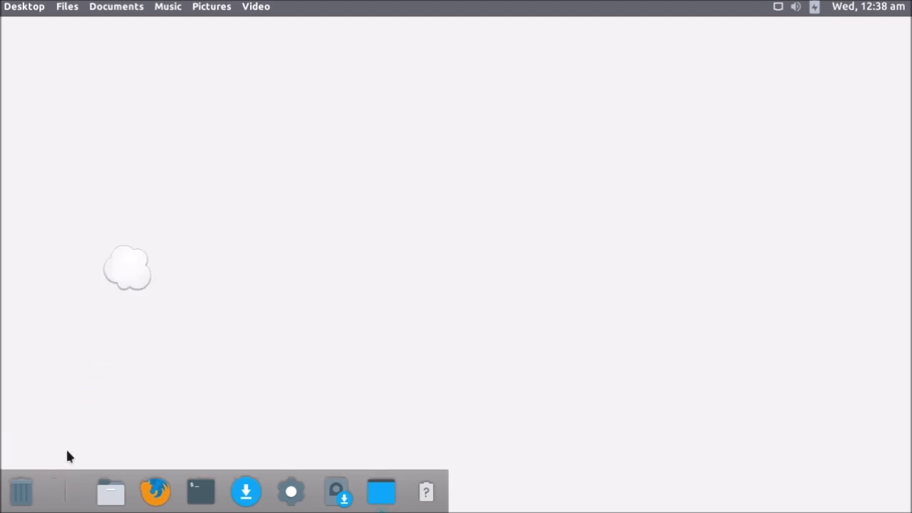
# Remove the trash, file manager, Firefox, terminal, AppHive, settings, installer and clipboard items from the dock.
pyautogui.moveTo(20, 490); pyautogui.dragTo(112, 256)
pyautogui.moveTo(65, 491); pyautogui.dragTo(166, 184)
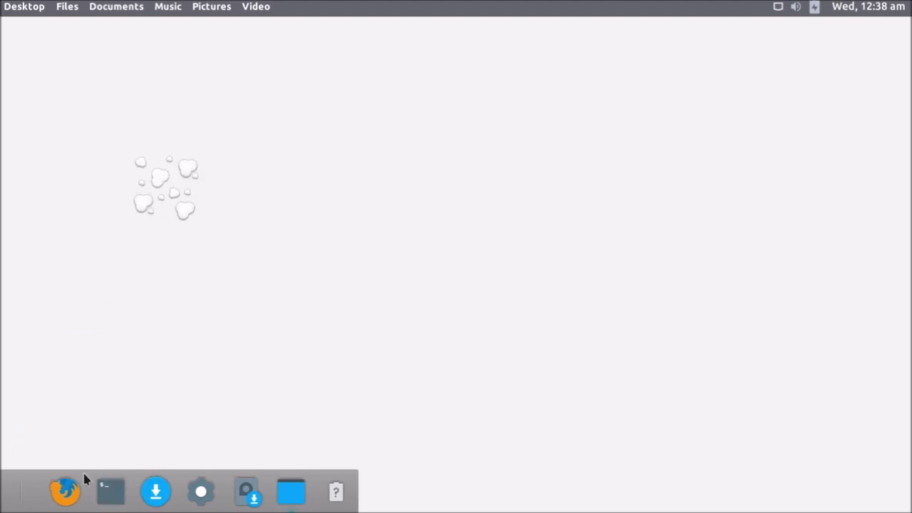
pyautogui.moveTo(65, 491); pyautogui.dragTo(243, 295)
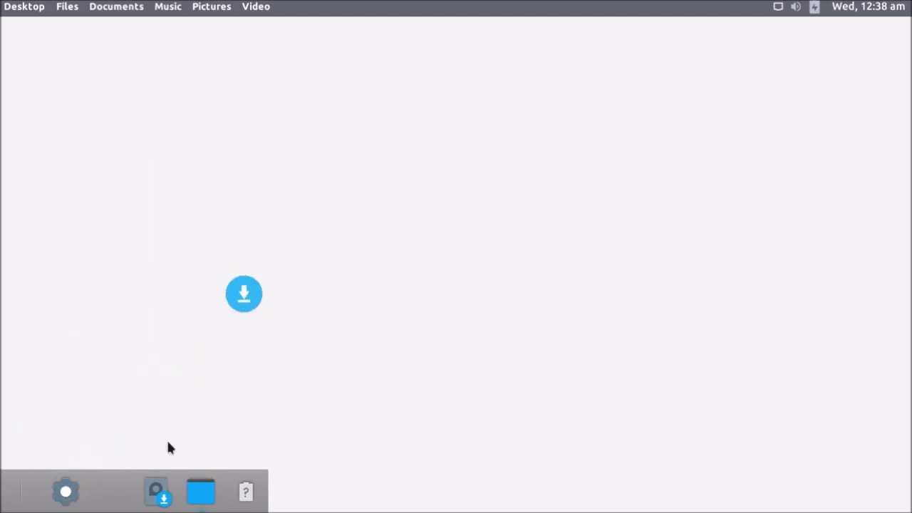
pyautogui.moveTo(71, 491); pyautogui.dragTo(104, 468)
pyautogui.moveTo(65, 492); pyautogui.dragTo(283, 318)
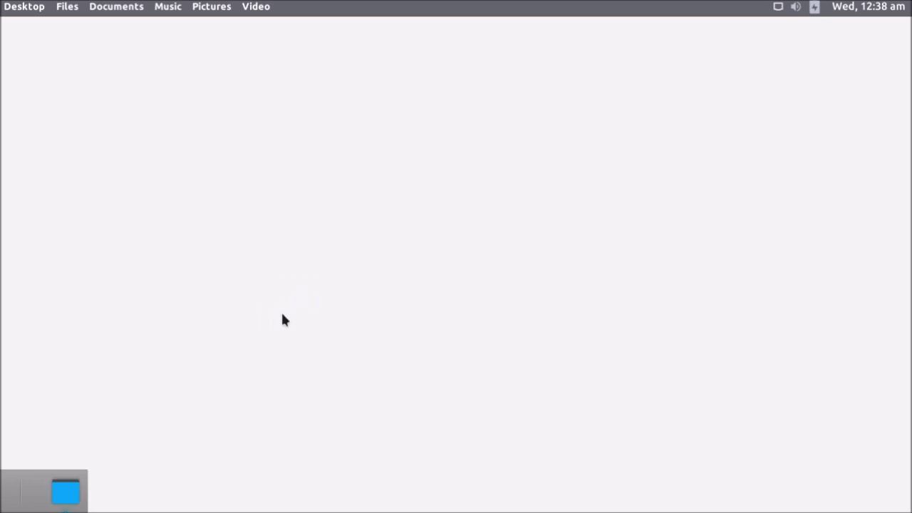